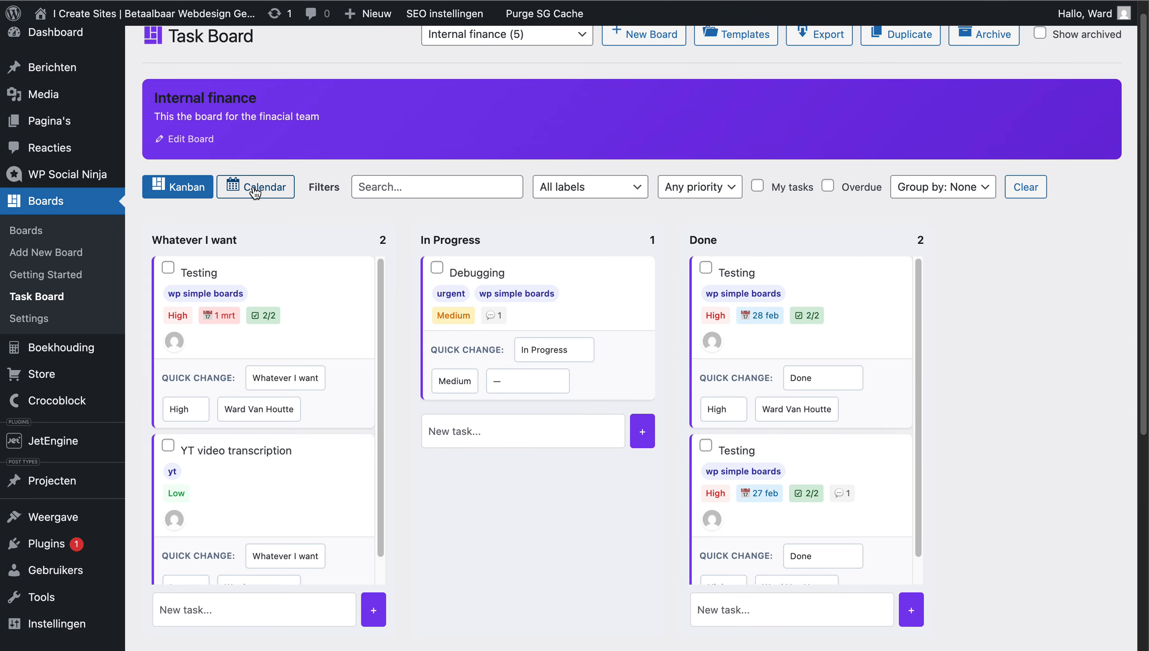
{"action": "scroll", "coordinate": [254, 191], "scroll_direction": "up", "scroll_amount": 1}
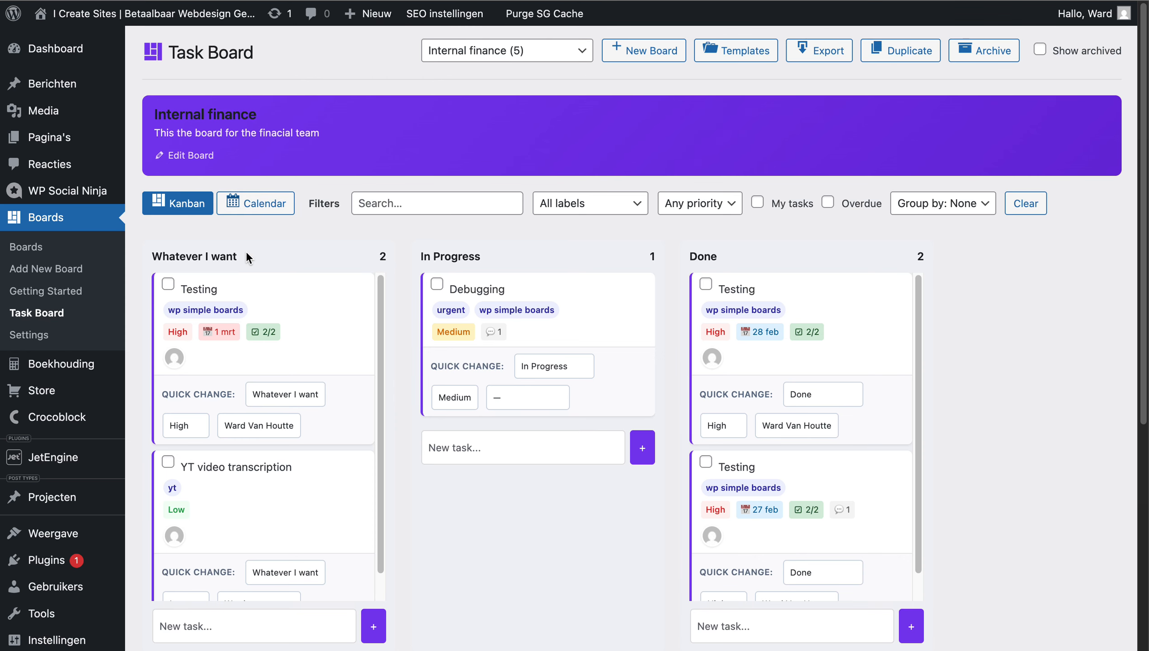
{"action": "scroll", "coordinate": [246, 252], "scroll_direction": "down", "scroll_amount": 5}
{"action": "scroll", "coordinate": [454, 498], "scroll_direction": "down", "scroll_amount": 3}
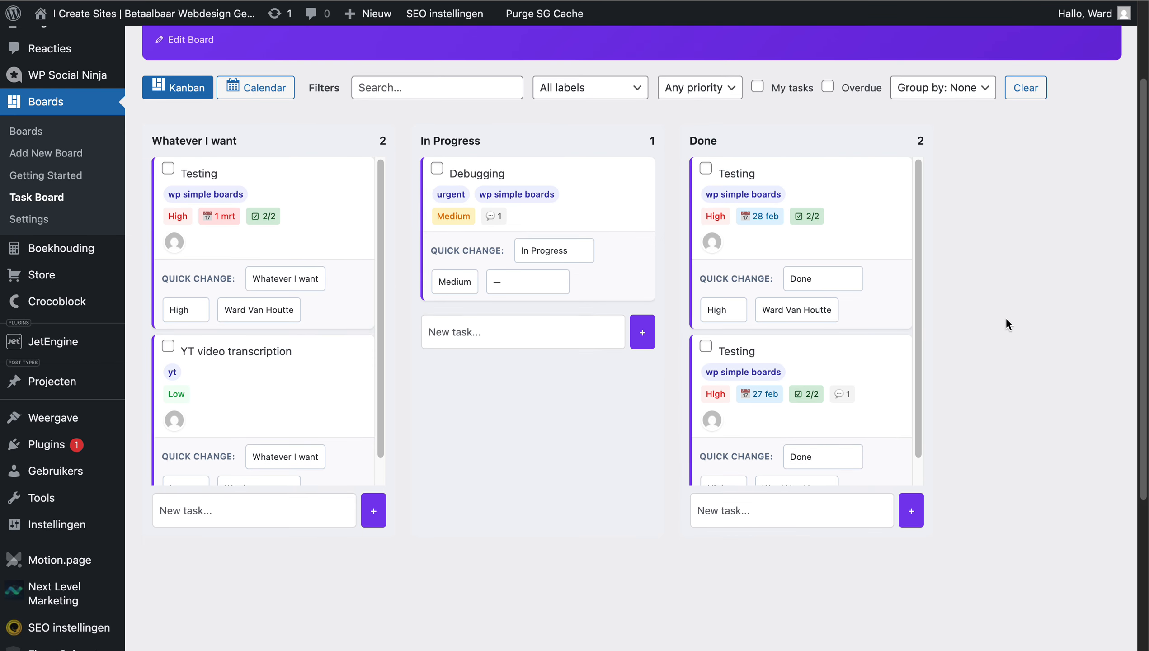
{"action": "scroll", "coordinate": [592, 261], "scroll_direction": "up", "scroll_amount": 5}
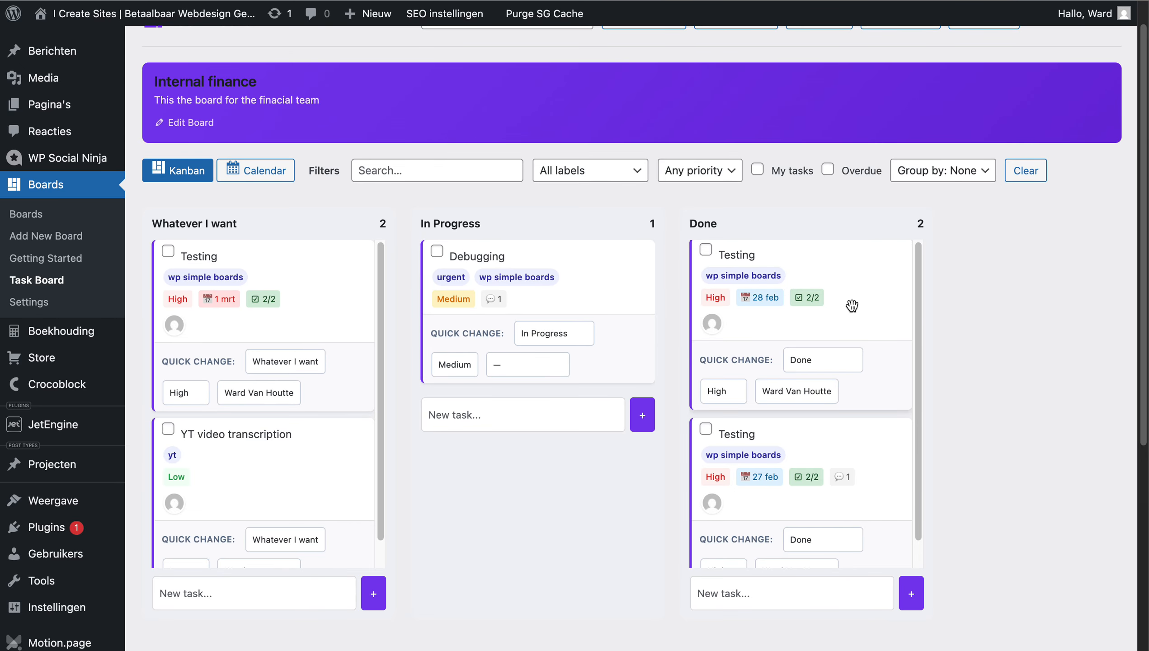
{"action": "scroll", "coordinate": [766, 469], "scroll_direction": "down", "scroll_amount": 3}
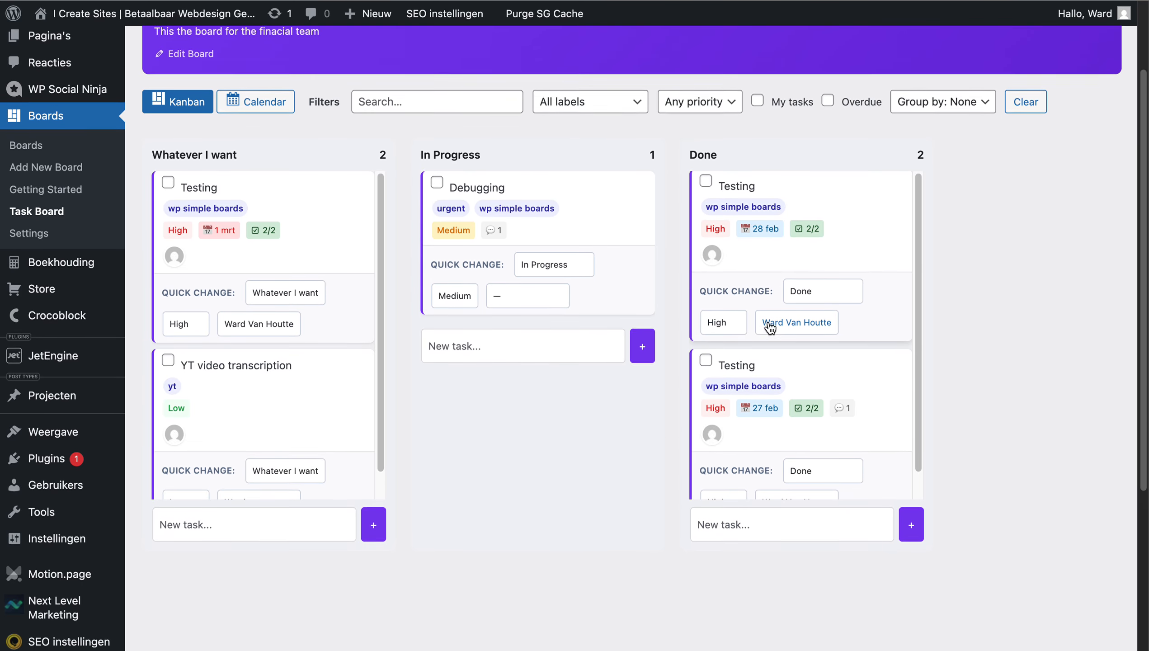
{"action": "scroll", "coordinate": [576, 227], "scroll_direction": "up", "scroll_amount": 3}
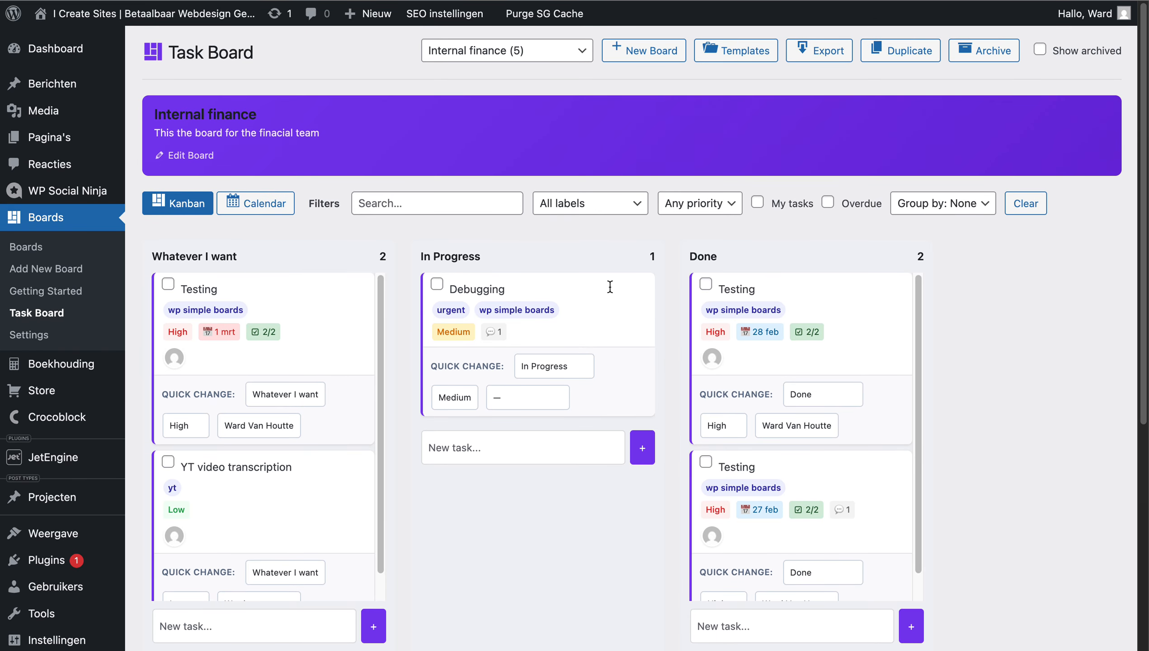
Step: Set the deadline of the Debugging task in the In Progress column to 4 March 2026 and save it
{"action": "left_click", "coordinate": [573, 339]}
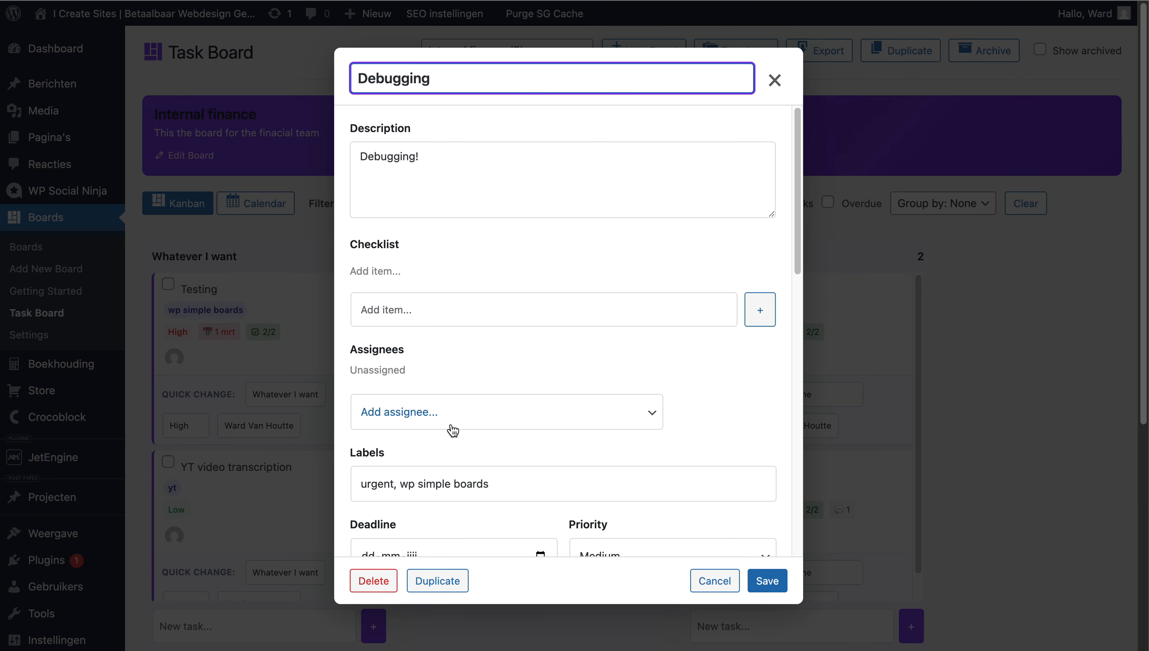
{"action": "scroll", "coordinate": [453, 432], "scroll_direction": "down", "scroll_amount": 3}
{"action": "scroll", "coordinate": [450, 437], "scroll_direction": "down", "scroll_amount": 2}
{"action": "left_click", "coordinate": [368, 332]}
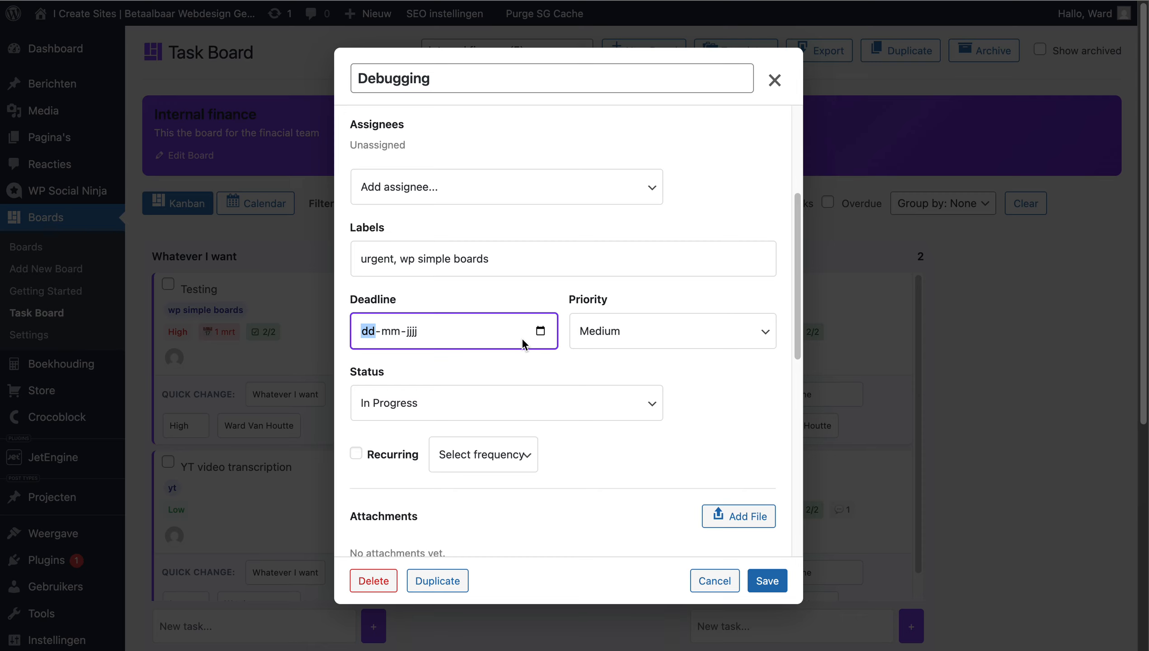
{"action": "left_click", "coordinate": [540, 330]}
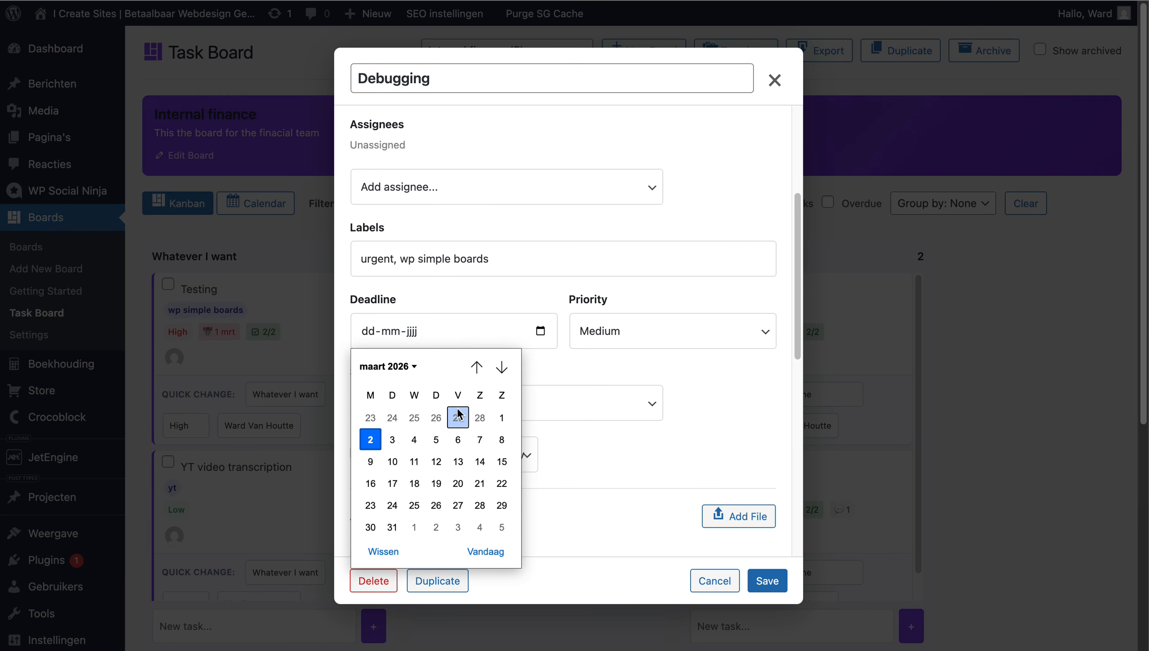
{"action": "left_click", "coordinate": [414, 439]}
{"action": "left_click", "coordinate": [770, 584]}
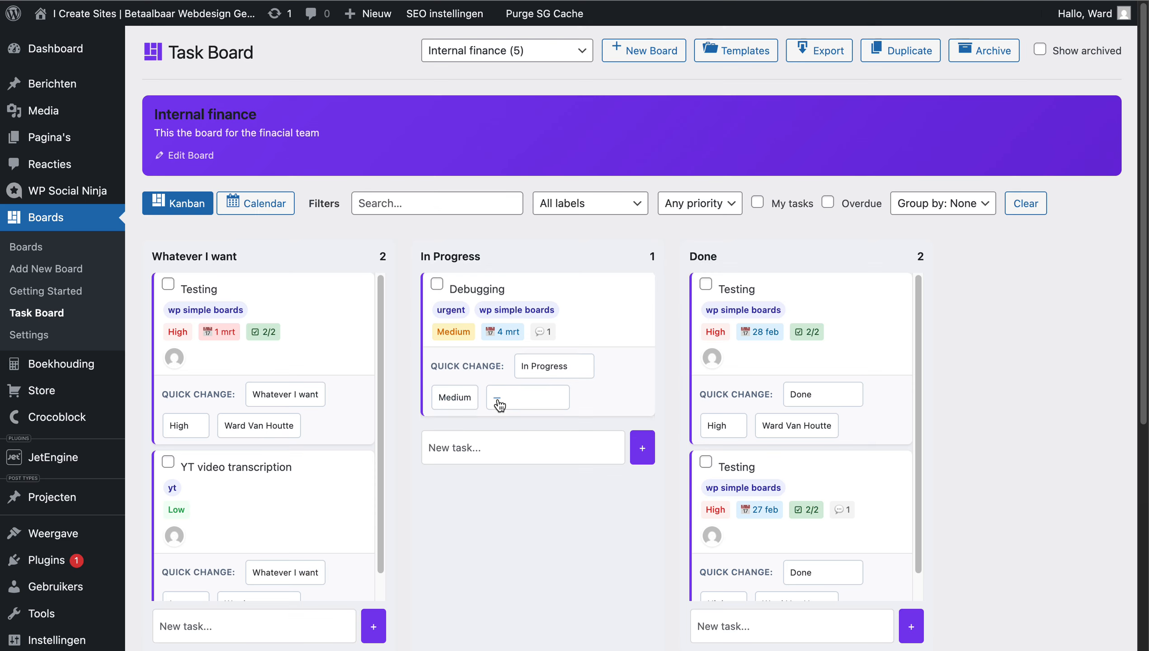
Step: Switch the Internal finance board to the calendar view and bring the full month of March 2026 into view
{"action": "left_click", "coordinate": [253, 204]}
{"action": "scroll", "coordinate": [334, 294], "scroll_direction": "down", "scroll_amount": 1}
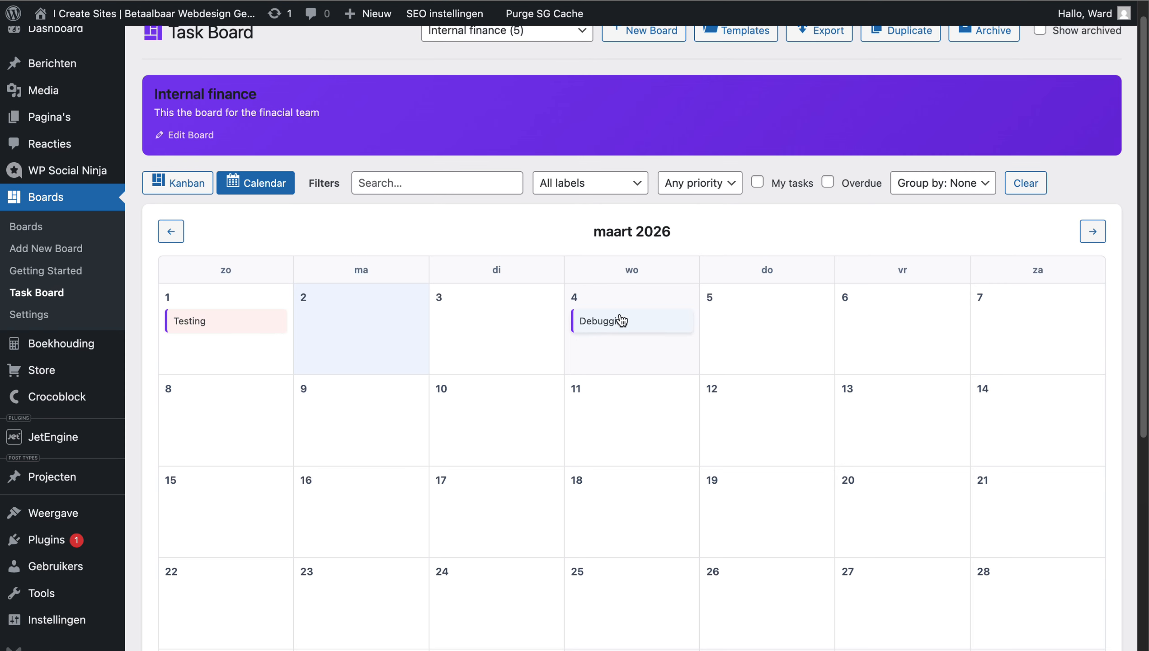
{"action": "scroll", "coordinate": [621, 320], "scroll_direction": "down", "scroll_amount": 2}
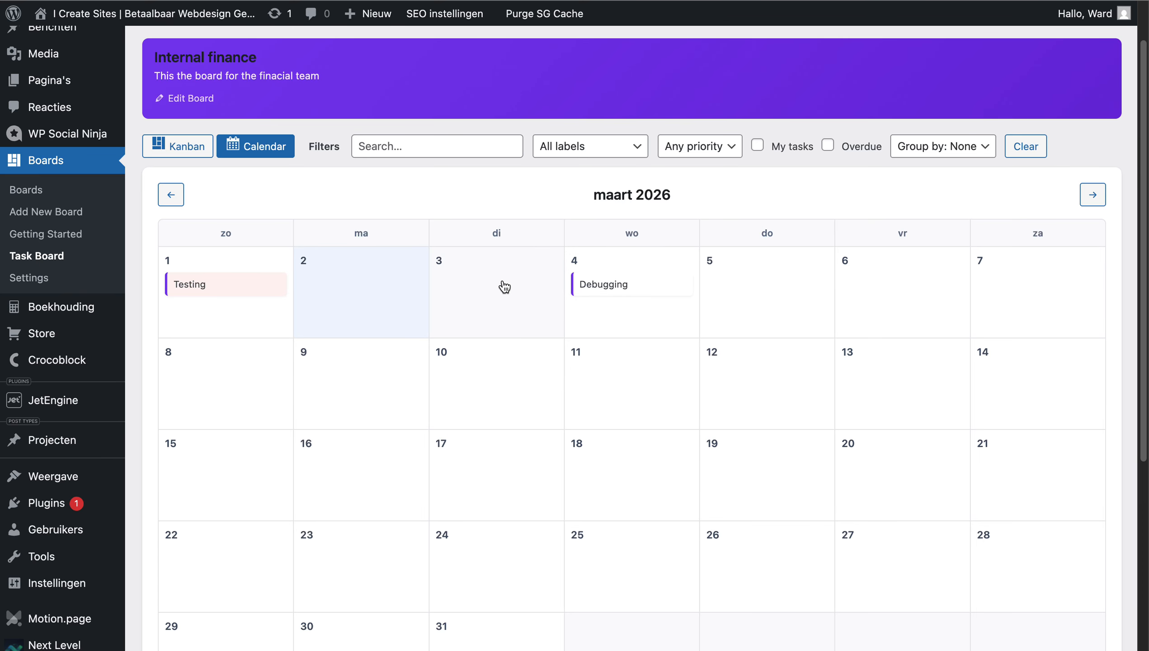
{"action": "scroll", "coordinate": [766, 295], "scroll_direction": "down", "scroll_amount": 3}
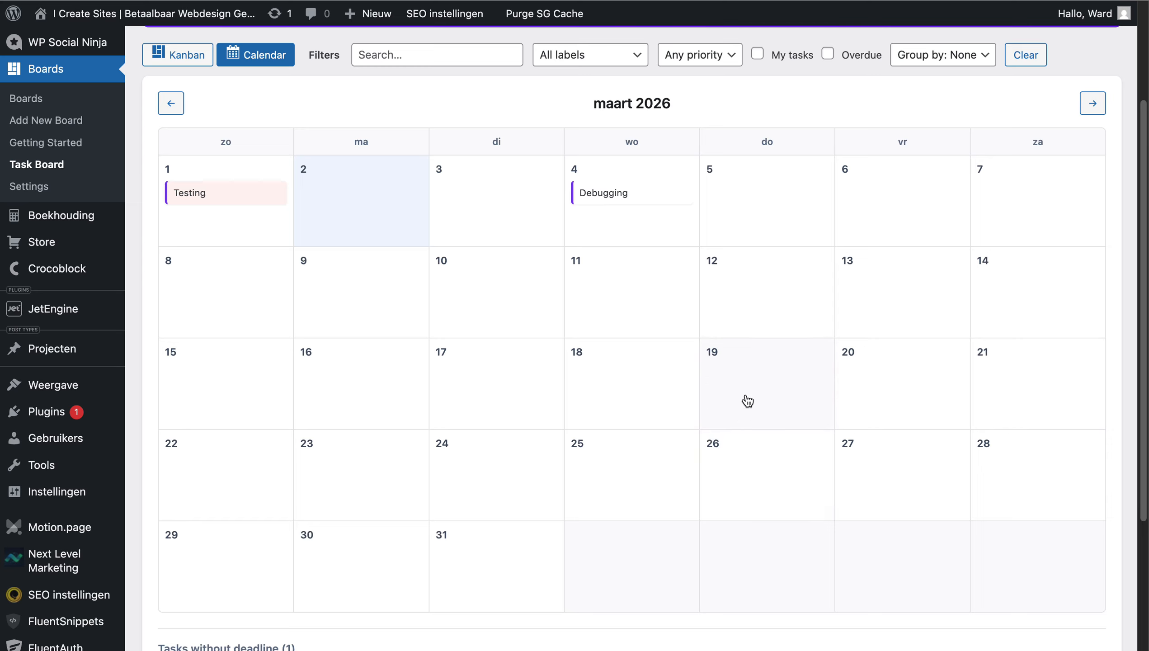
Step: Create a task titled "New task" on 18 March 2026 in the calendar and save it
{"action": "left_click", "coordinate": [624, 406]}
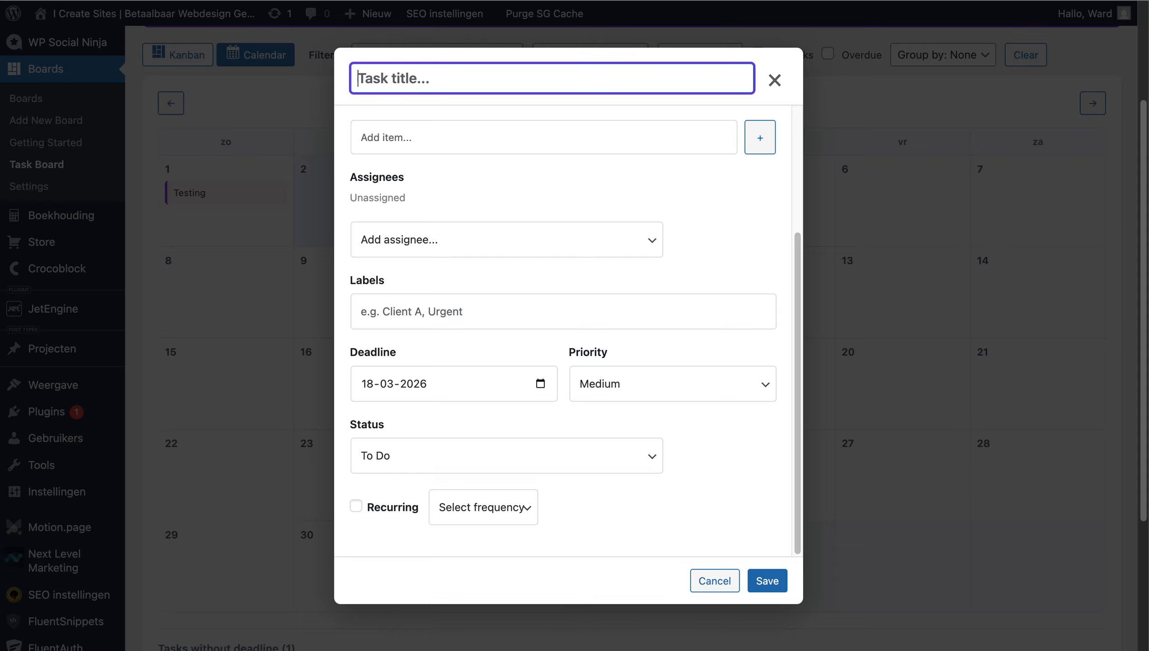
{"action": "type", "text": "New task"}
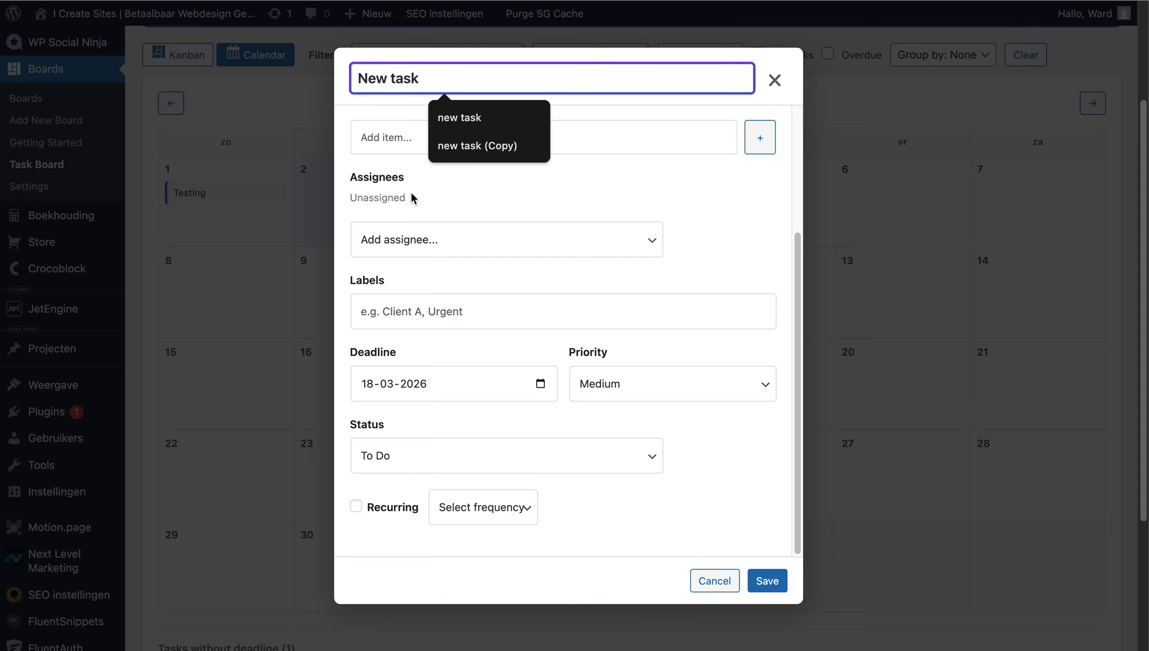
{"action": "left_click", "coordinate": [411, 192]}
{"action": "scroll", "coordinate": [525, 193], "scroll_direction": "down", "scroll_amount": 2}
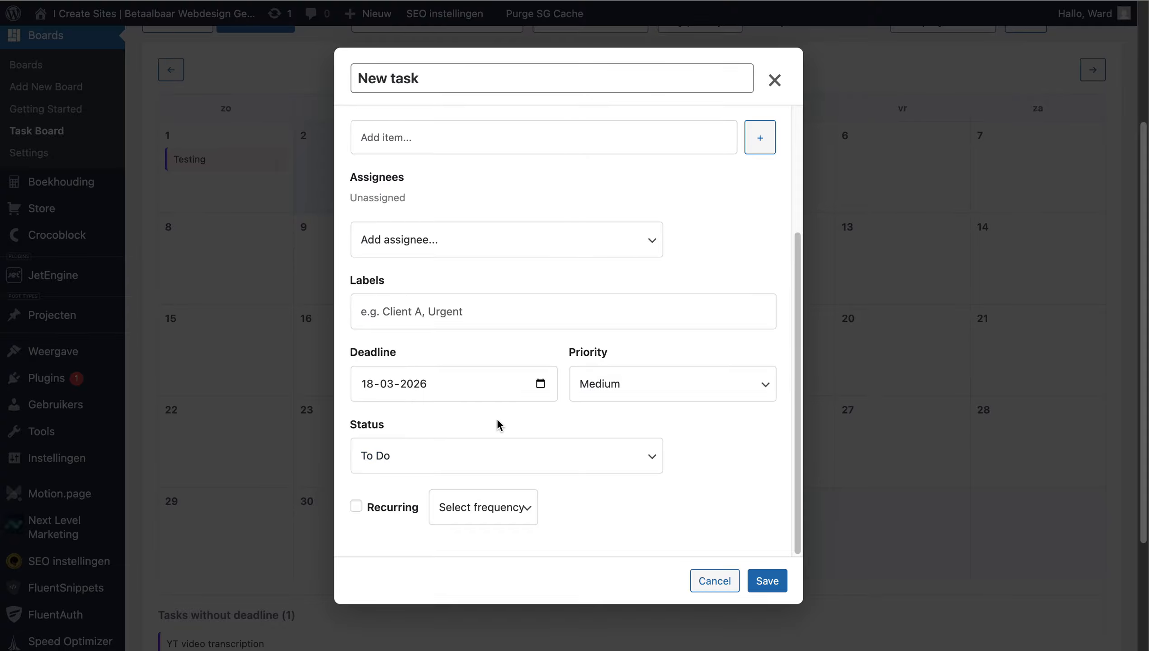
{"action": "left_click", "coordinate": [774, 587]}
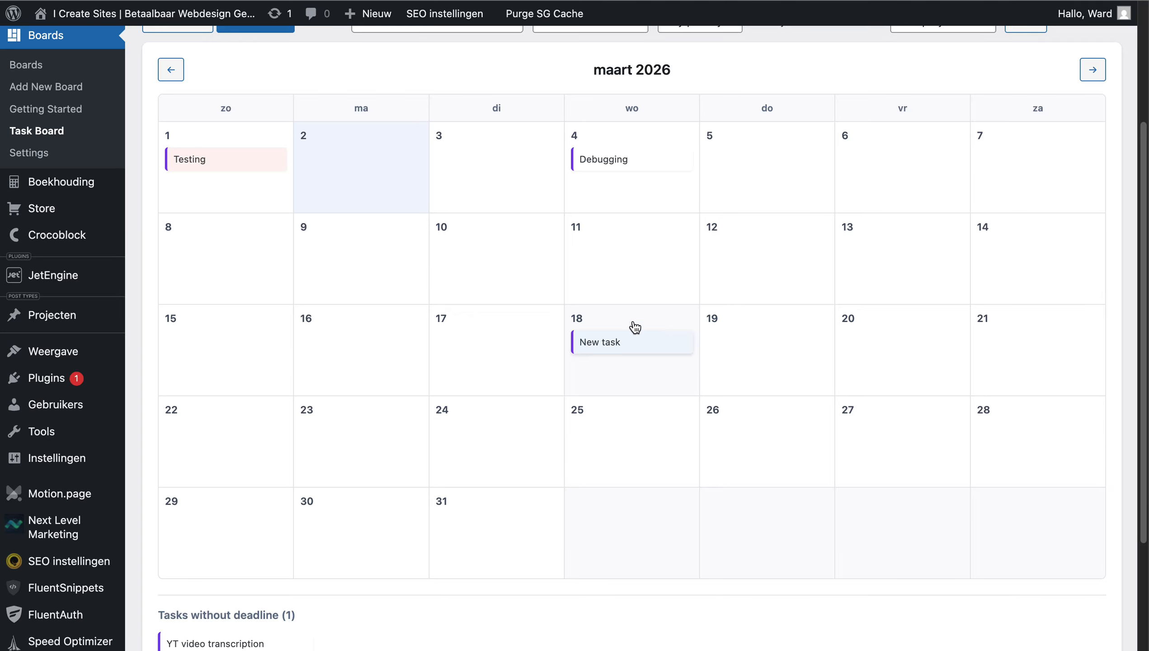
Step: Return to the Kanban view and check the Whatever I want column for the added task
{"action": "scroll", "coordinate": [569, 301], "scroll_direction": "up", "scroll_amount": 5}
{"action": "left_click", "coordinate": [196, 207]}
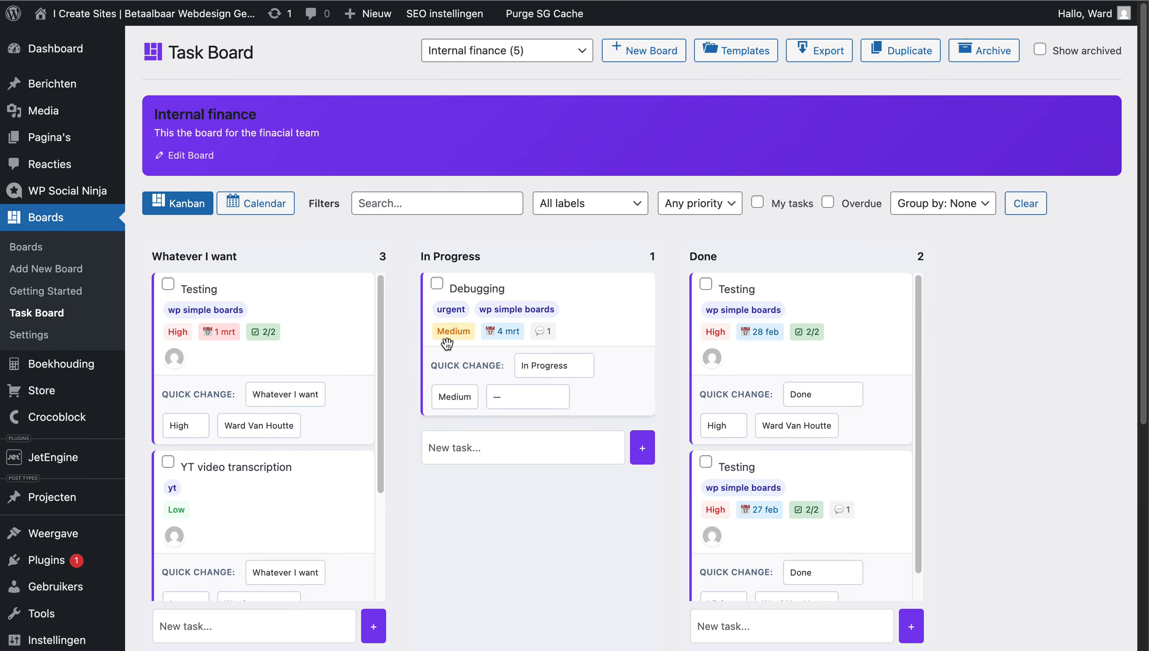
{"action": "scroll", "coordinate": [513, 529], "scroll_direction": "down", "scroll_amount": 3}
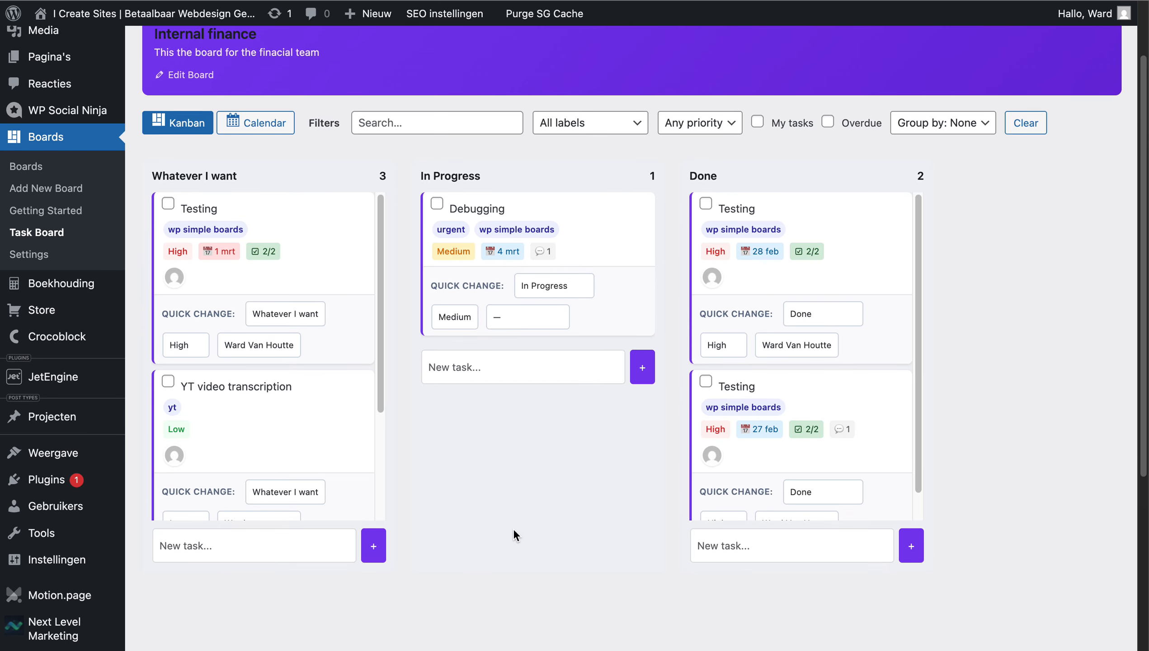
{"action": "scroll", "coordinate": [302, 345], "scroll_direction": "down", "scroll_amount": 4}
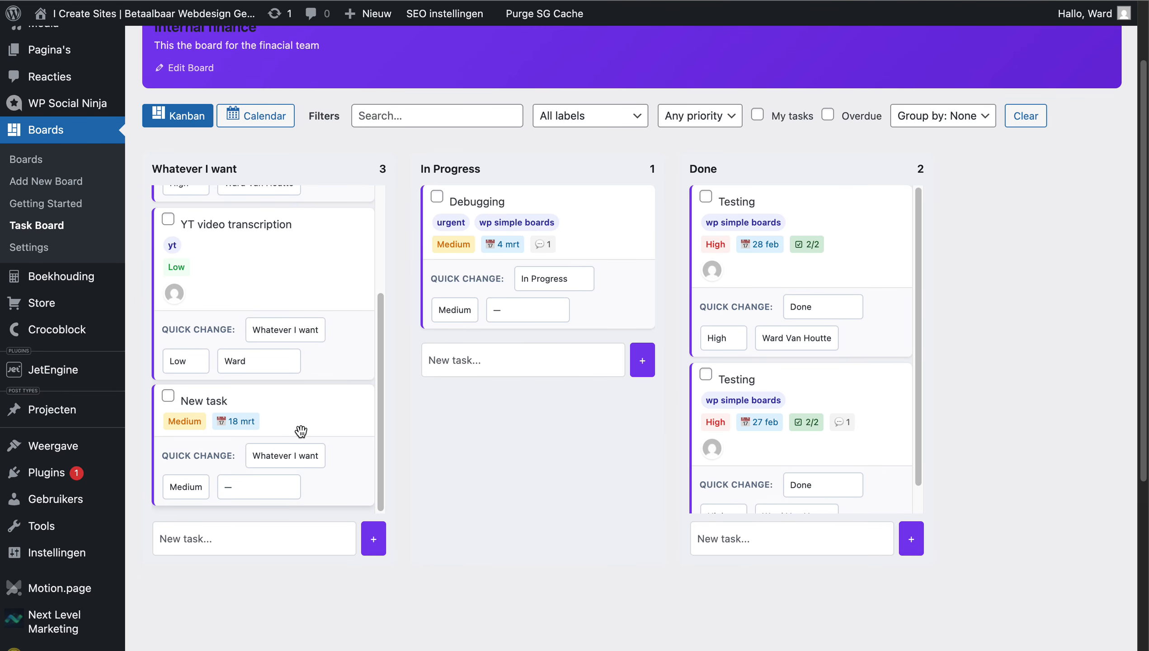
{"action": "scroll", "coordinate": [282, 411], "scroll_direction": "up", "scroll_amount": 4}
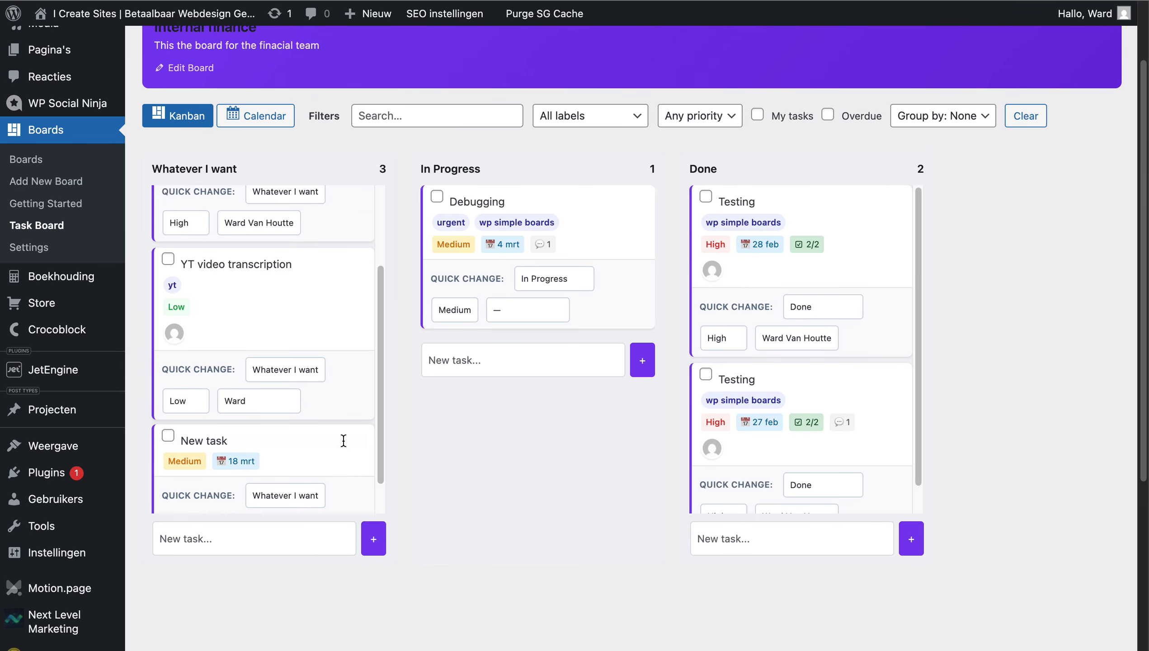
Step: Compare the Kanban and calendar views of the board, ending on the calendar
{"action": "left_click", "coordinate": [255, 116]}
{"action": "scroll", "coordinate": [505, 413], "scroll_direction": "down", "scroll_amount": 1}
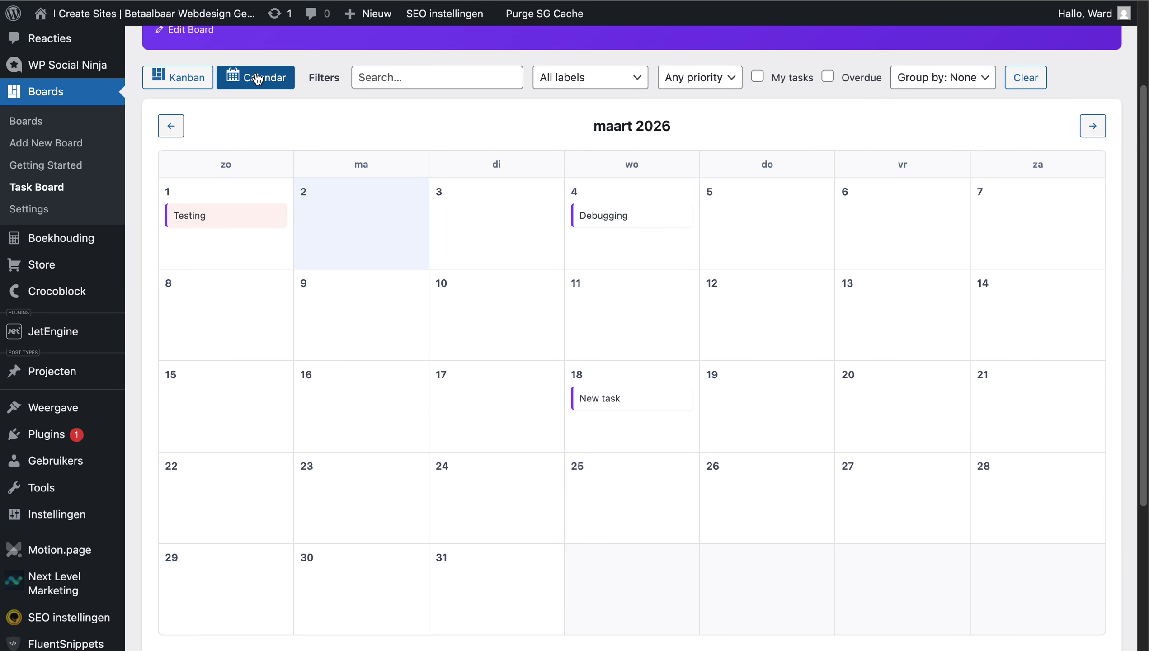
{"action": "left_click", "coordinate": [211, 78]}
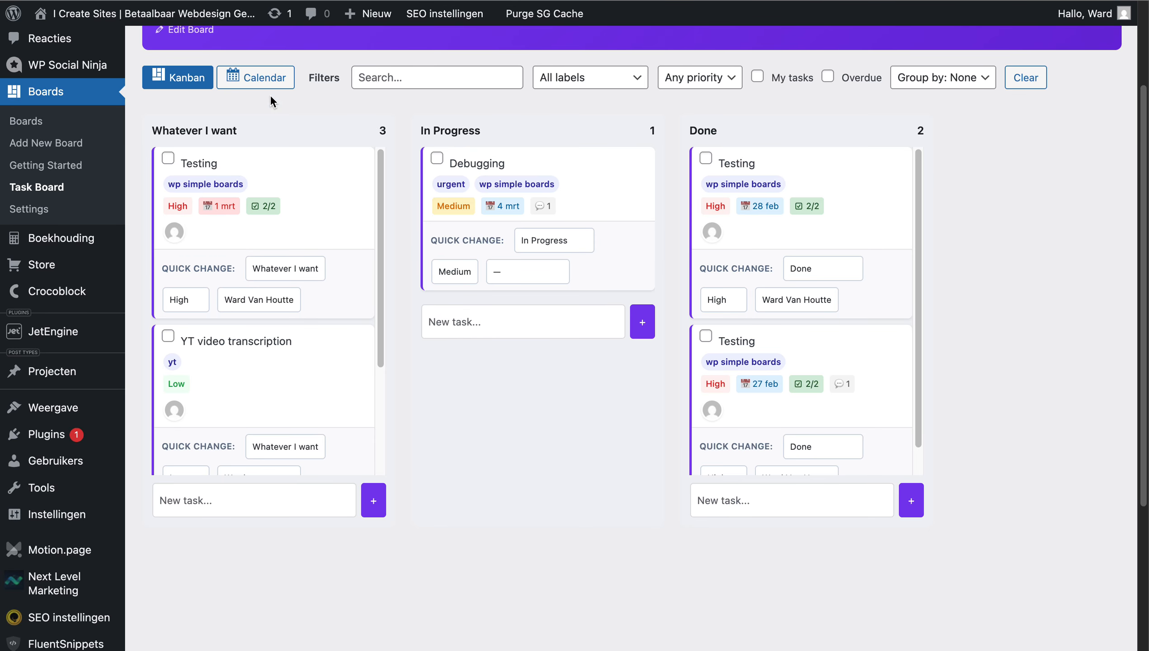
{"action": "left_click", "coordinate": [255, 77]}
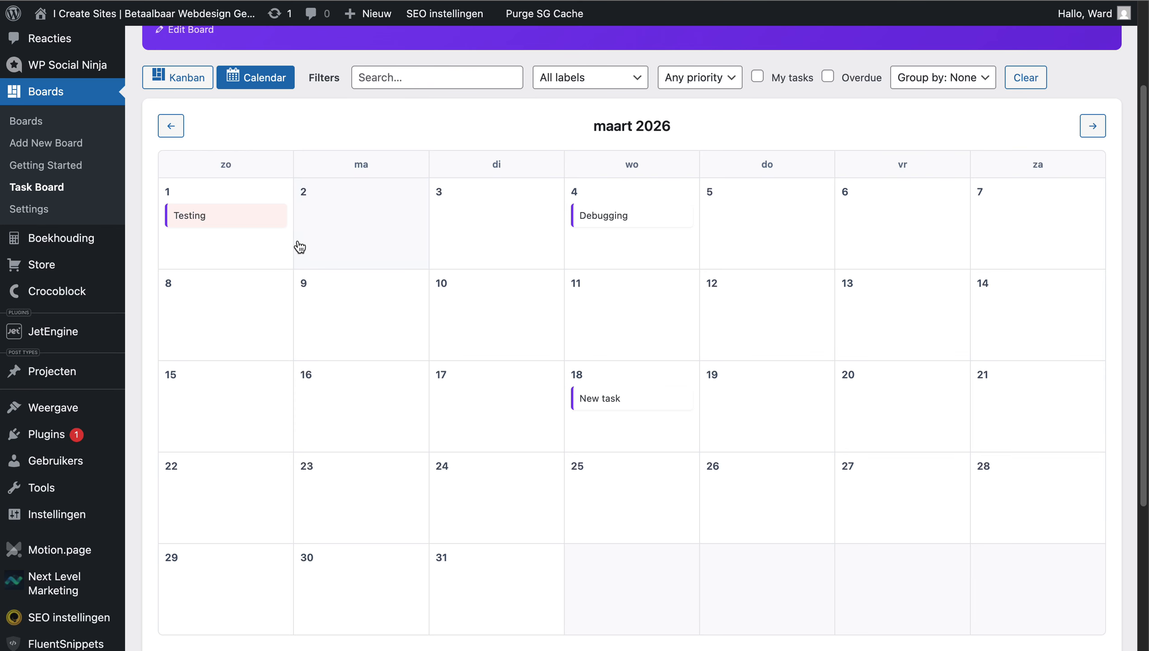
{"action": "left_click", "coordinate": [348, 414]}
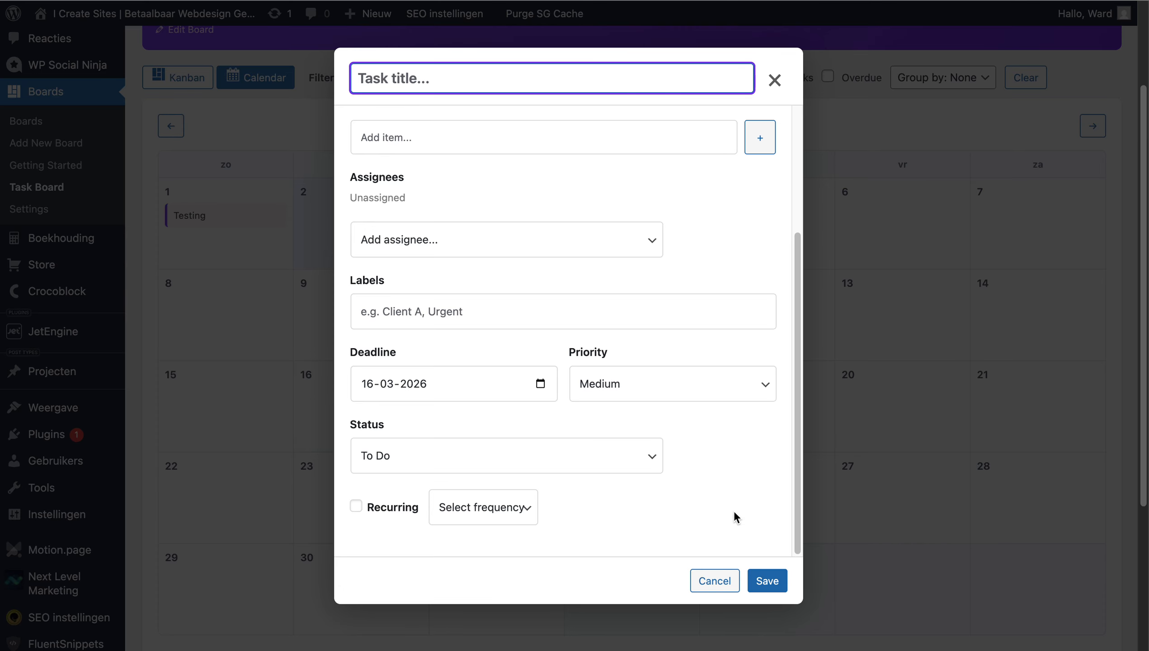
{"action": "left_click", "coordinate": [700, 585]}
{"action": "left_click", "coordinate": [755, 504]}
{"action": "scroll", "coordinate": [709, 460], "scroll_direction": "down", "scroll_amount": 5}
{"action": "scroll", "coordinate": [711, 478], "scroll_direction": "up", "scroll_amount": 3}
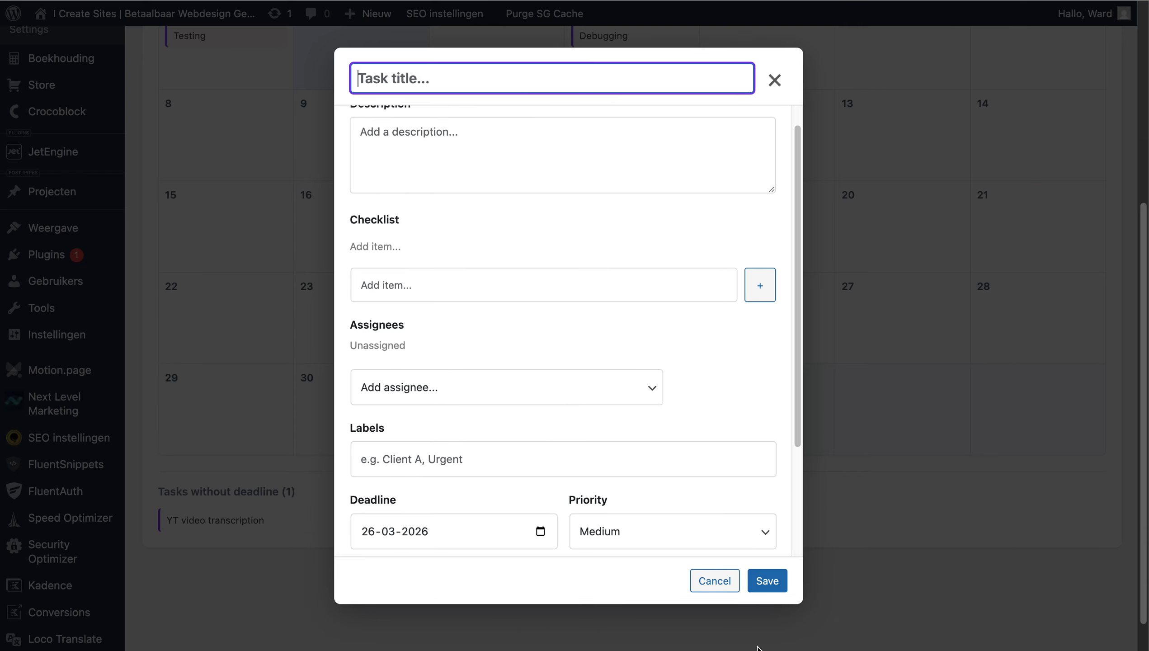
{"action": "left_click", "coordinate": [714, 580]}
{"action": "scroll", "coordinate": [682, 515], "scroll_direction": "up", "scroll_amount": 8}
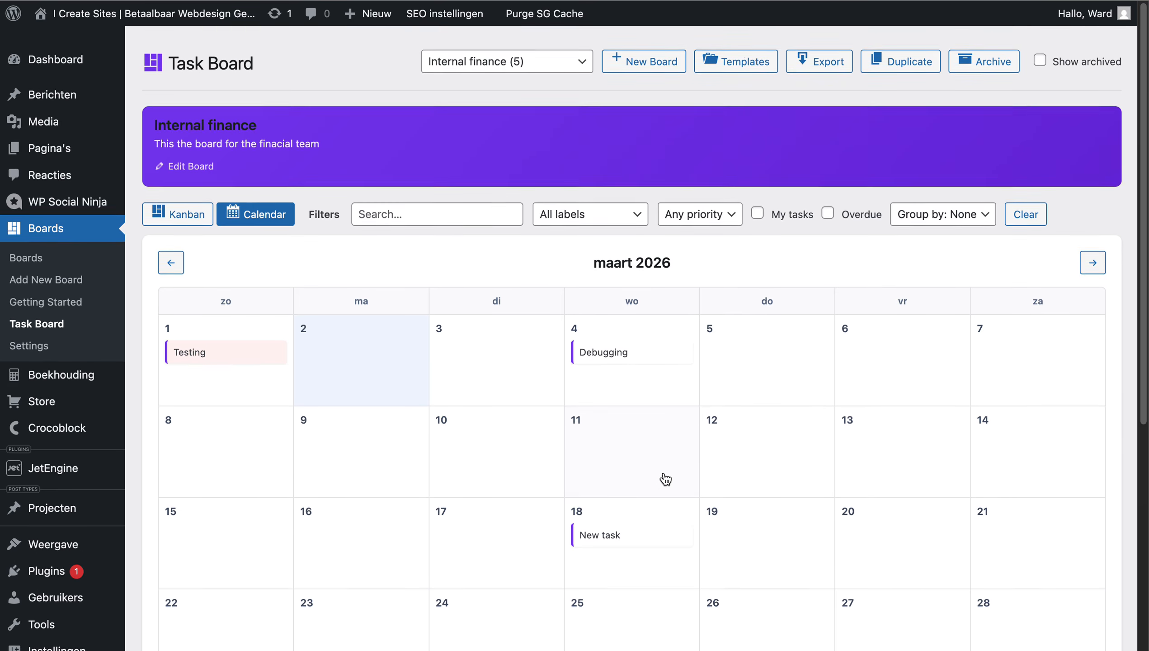
Step: Examine the list of tasks without a deadline beneath the March calendar
{"action": "scroll", "coordinate": [665, 478], "scroll_direction": "down", "scroll_amount": 4}
{"action": "scroll", "coordinate": [666, 478], "scroll_direction": "down", "scroll_amount": 3}
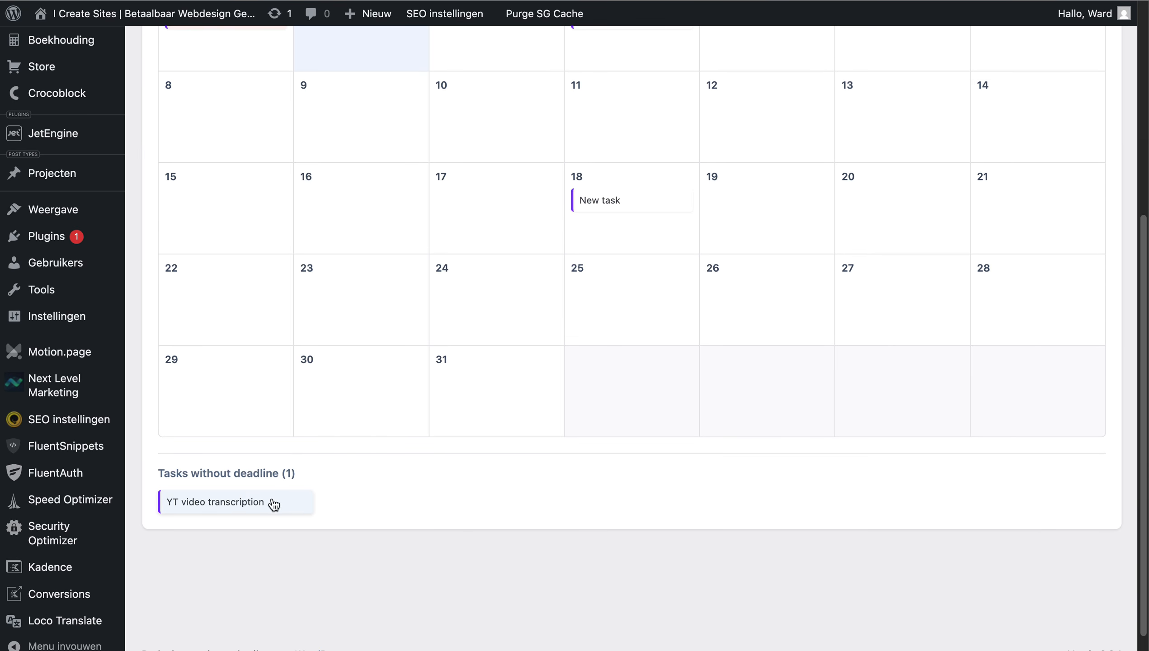
{"action": "left_click_drag", "start_coordinate": [158, 472], "coordinate": [321, 477]}
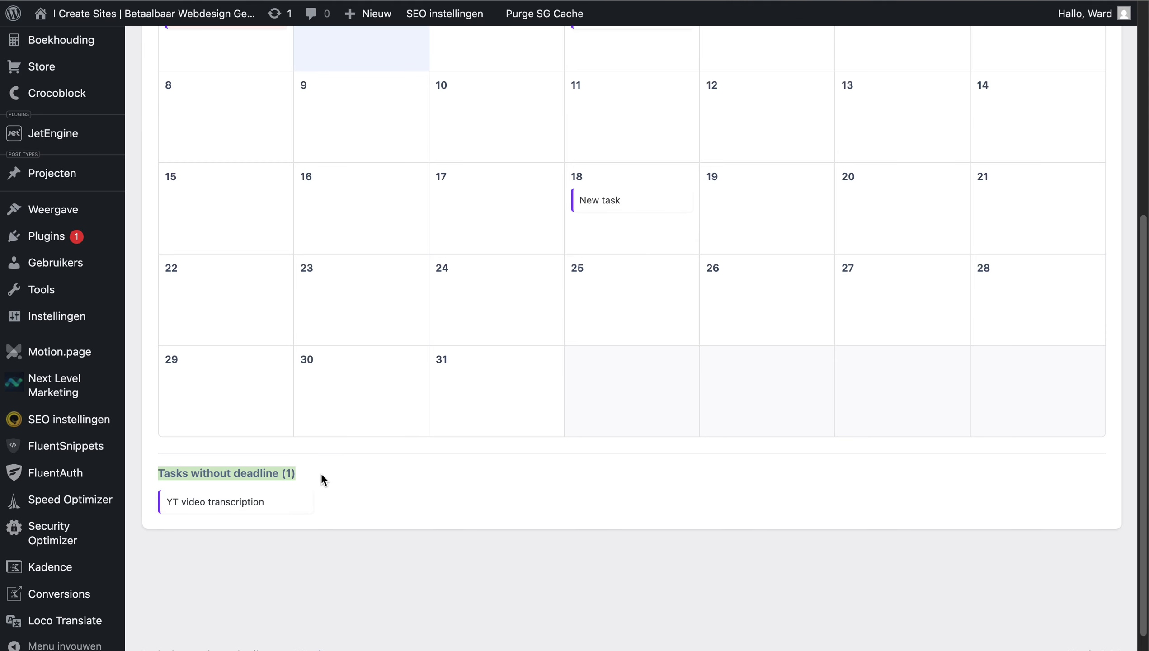
{"action": "left_click", "coordinate": [392, 484]}
{"action": "scroll", "coordinate": [366, 301], "scroll_direction": "up", "scroll_amount": 6}
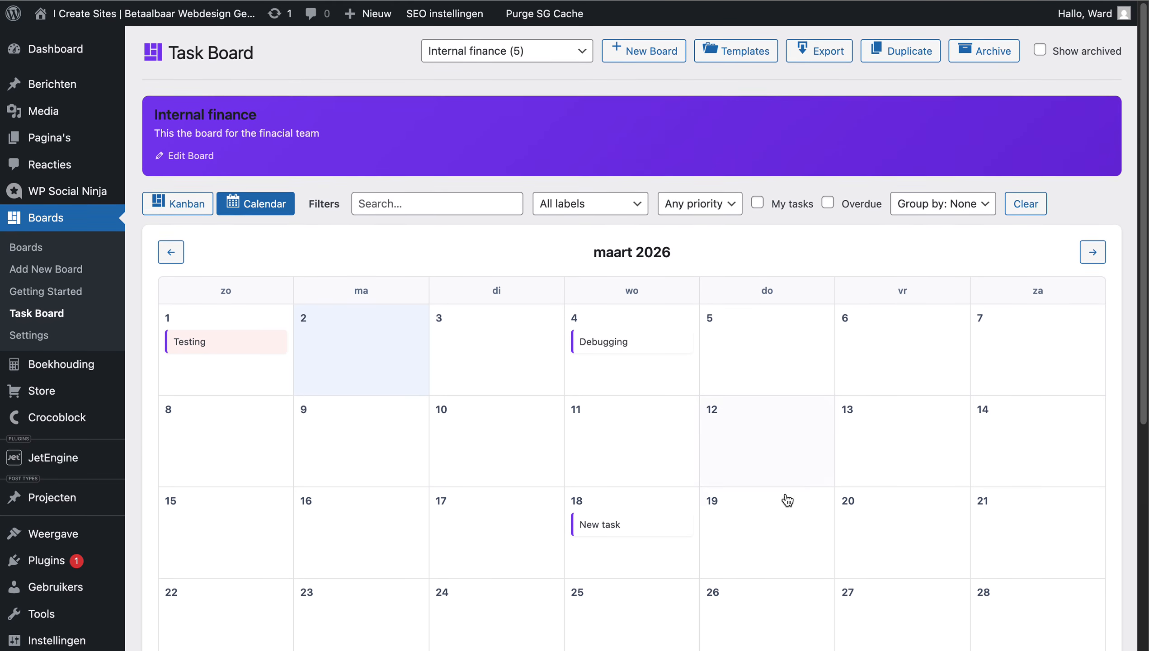
Step: Set the deadline of the undated YT video transcription task to 27 March 2026 and save it
{"action": "scroll", "coordinate": [539, 467], "scroll_direction": "down", "scroll_amount": 1}
{"action": "scroll", "coordinate": [539, 463], "scroll_direction": "down", "scroll_amount": 5}
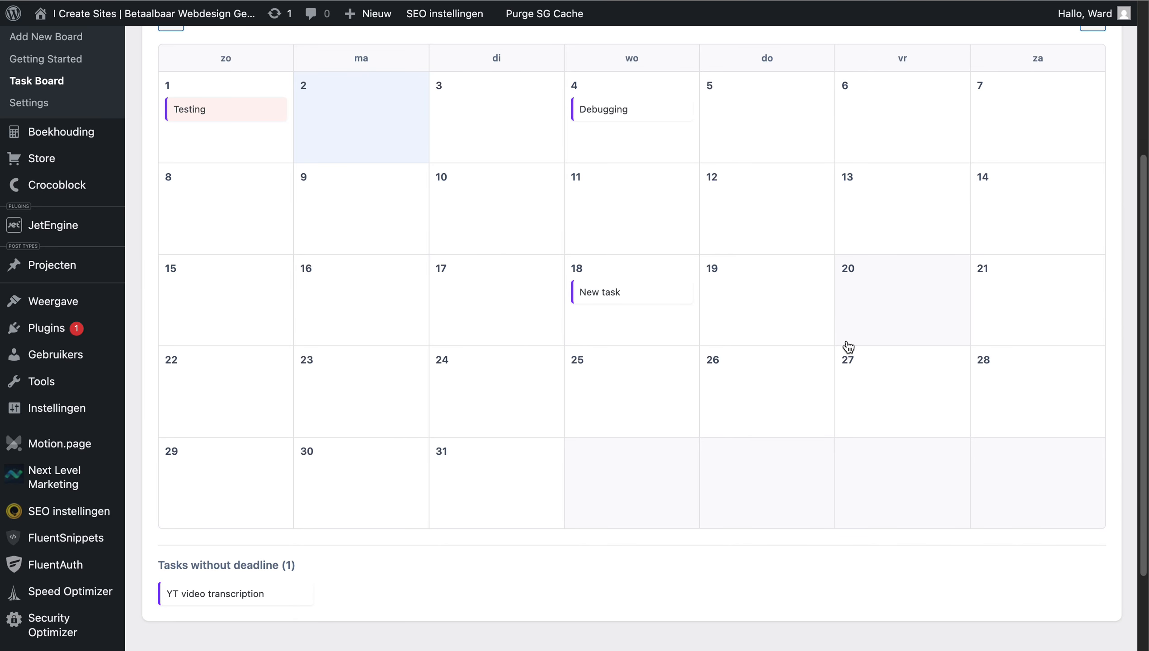
{"action": "left_click", "coordinate": [199, 598]}
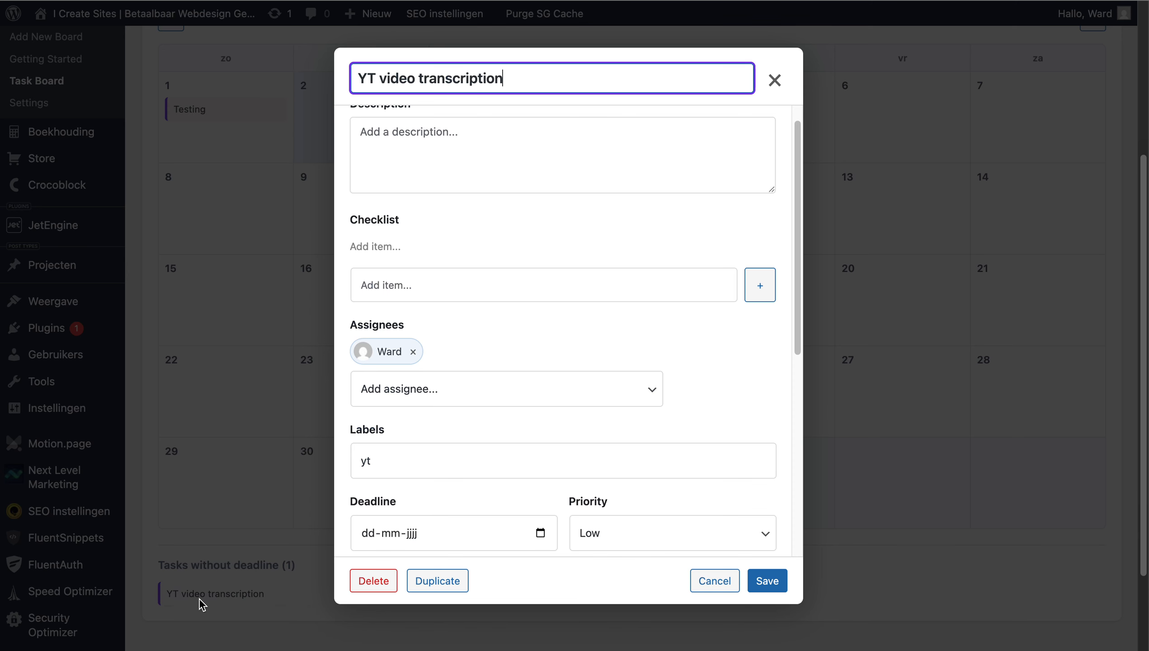
{"action": "scroll", "coordinate": [423, 477], "scroll_direction": "down", "scroll_amount": 2}
{"action": "scroll", "coordinate": [422, 478], "scroll_direction": "down", "scroll_amount": 1}
{"action": "left_click", "coordinate": [540, 397]}
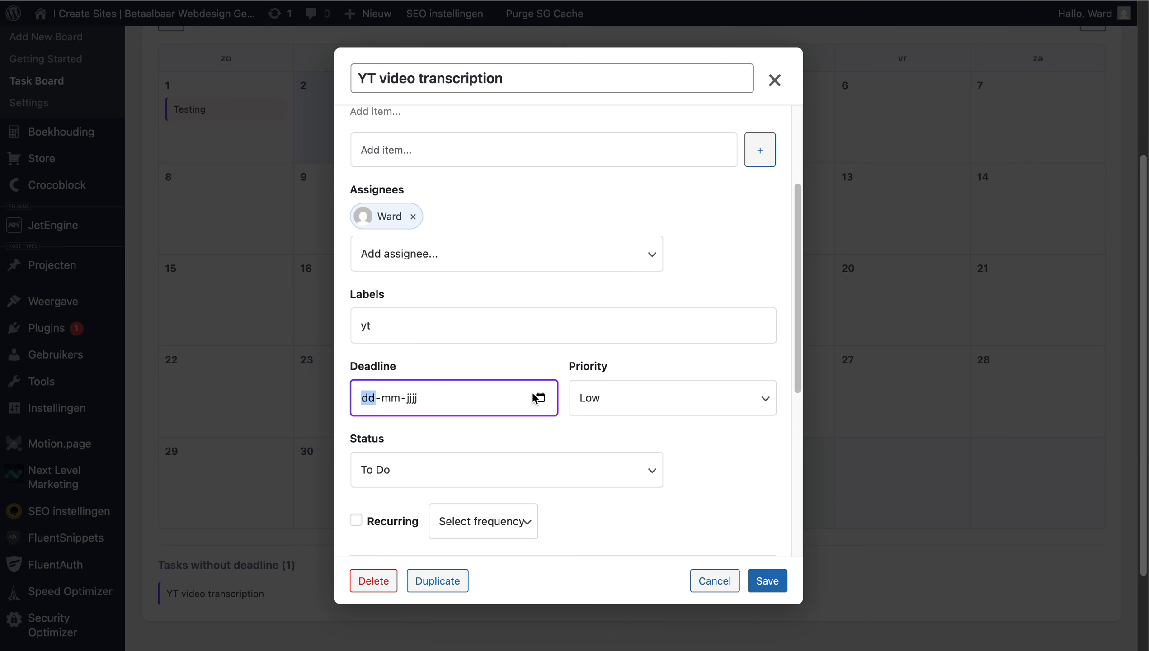
{"action": "left_click", "coordinate": [459, 572]}
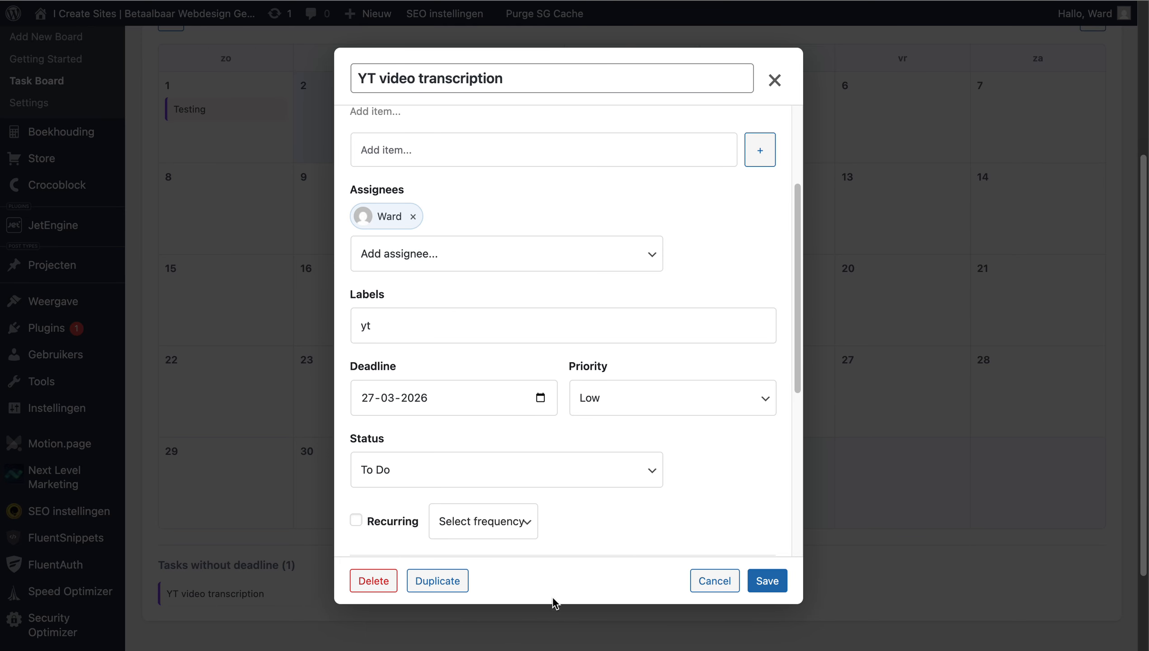
{"action": "left_click", "coordinate": [765, 586]}
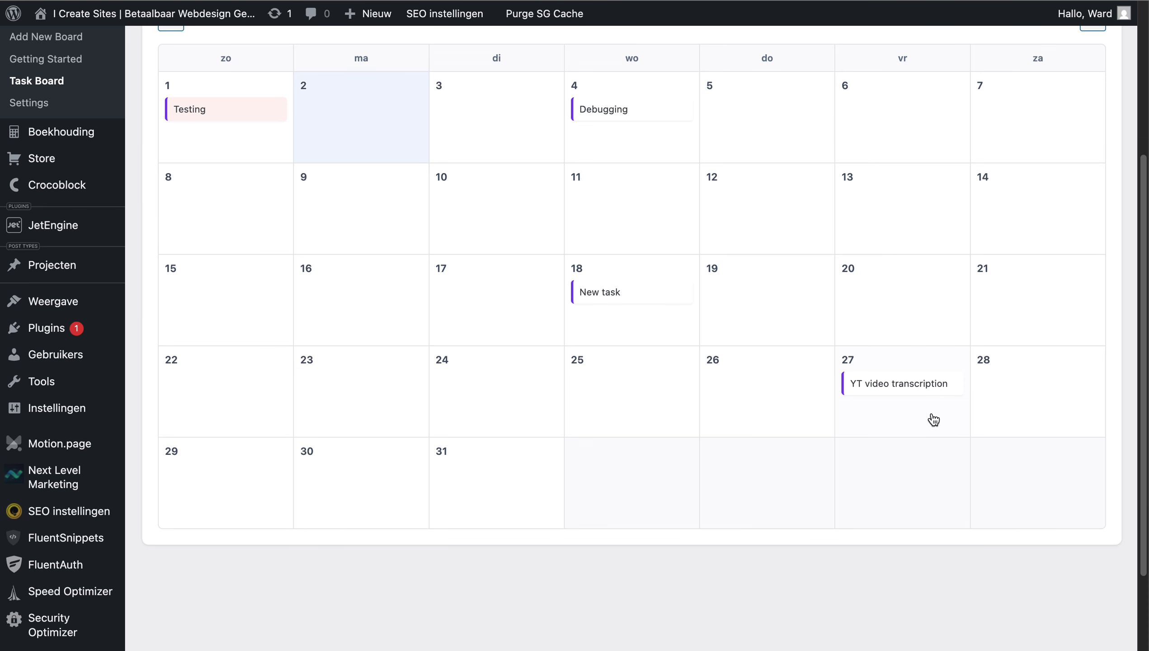
{"action": "scroll", "coordinate": [905, 369], "scroll_direction": "up", "scroll_amount": 1}
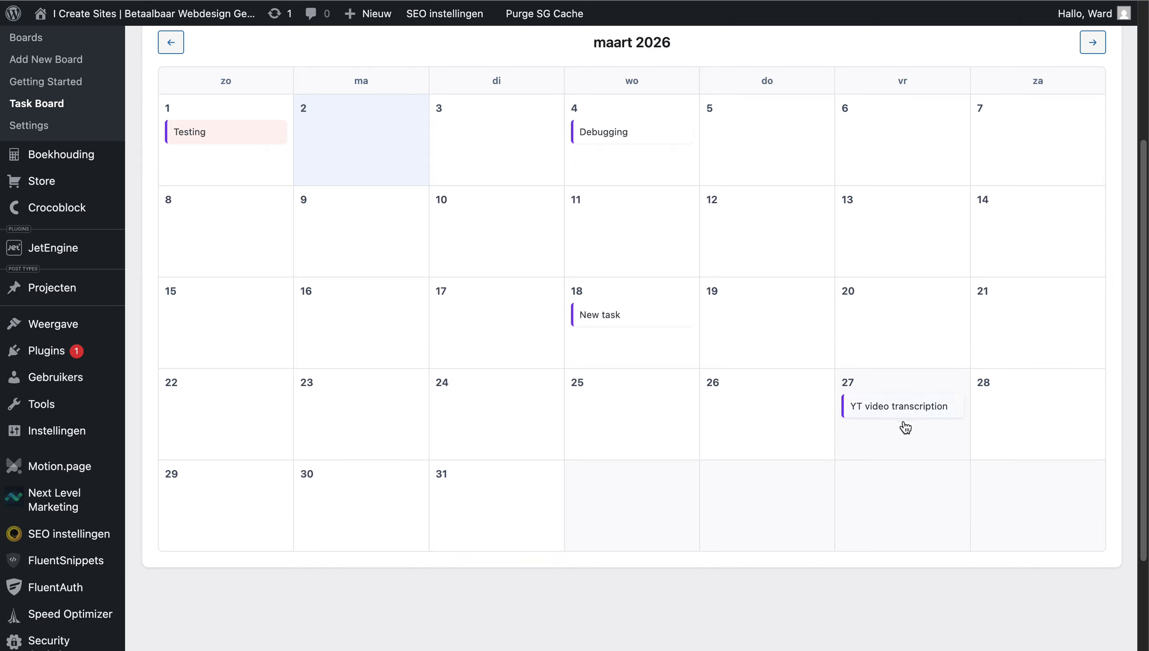
Step: Create and save a task titled "Another one" on 27 March 2026 from the calendar
{"action": "left_click", "coordinate": [891, 446]}
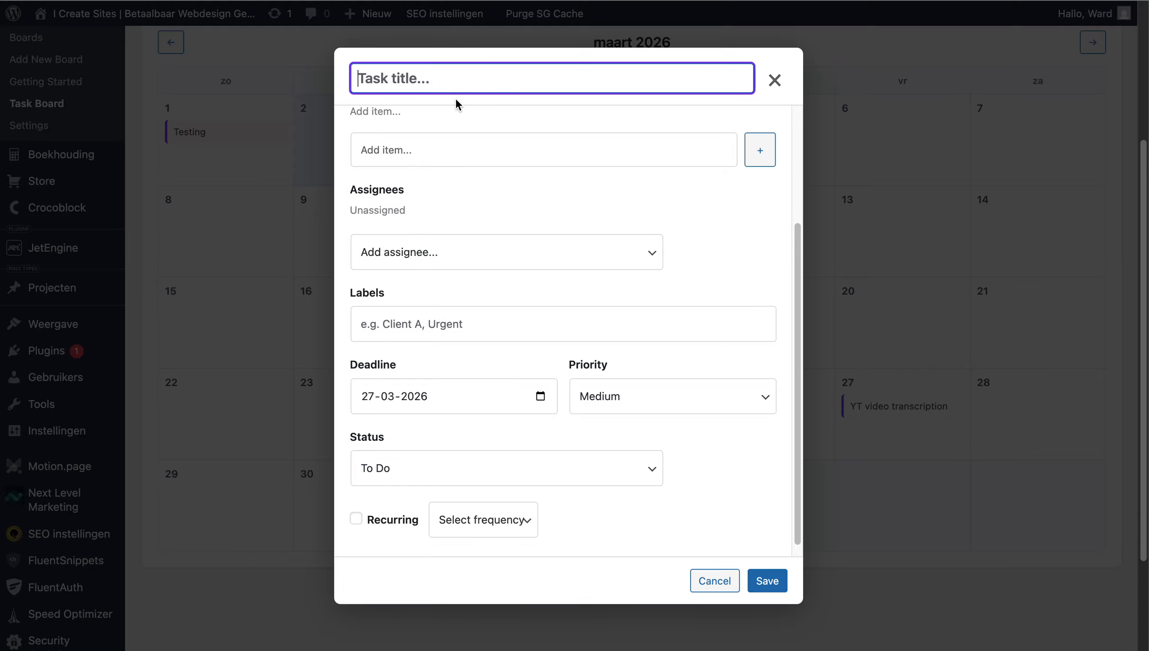
{"action": "type", "text": "Another one"}
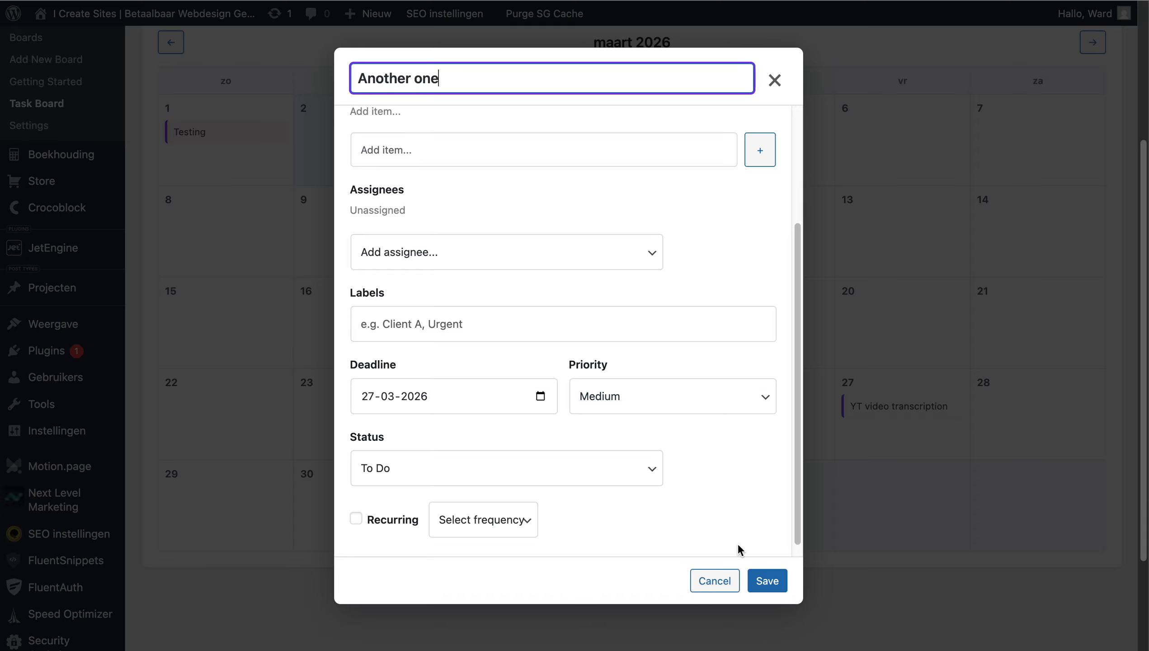
{"action": "left_click", "coordinate": [766, 583]}
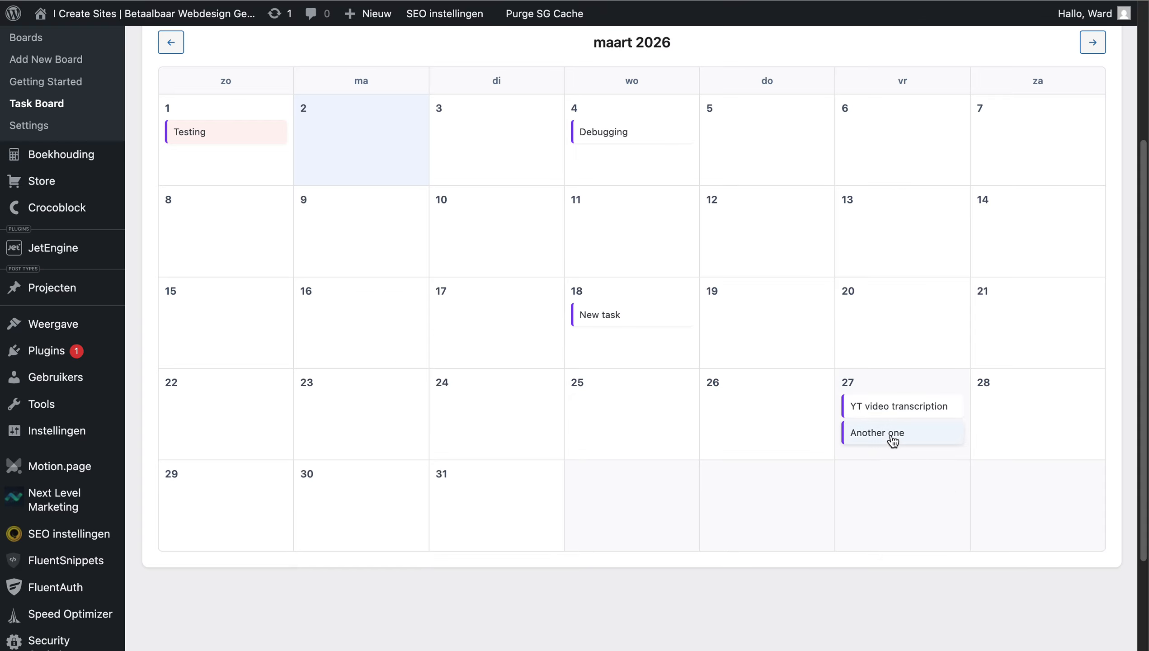
Step: Review the YT video transcription task's details, including attachments, comments and activity, and close it without saving
{"action": "left_click", "coordinate": [914, 407]}
{"action": "scroll", "coordinate": [711, 310], "scroll_direction": "down", "scroll_amount": 8}
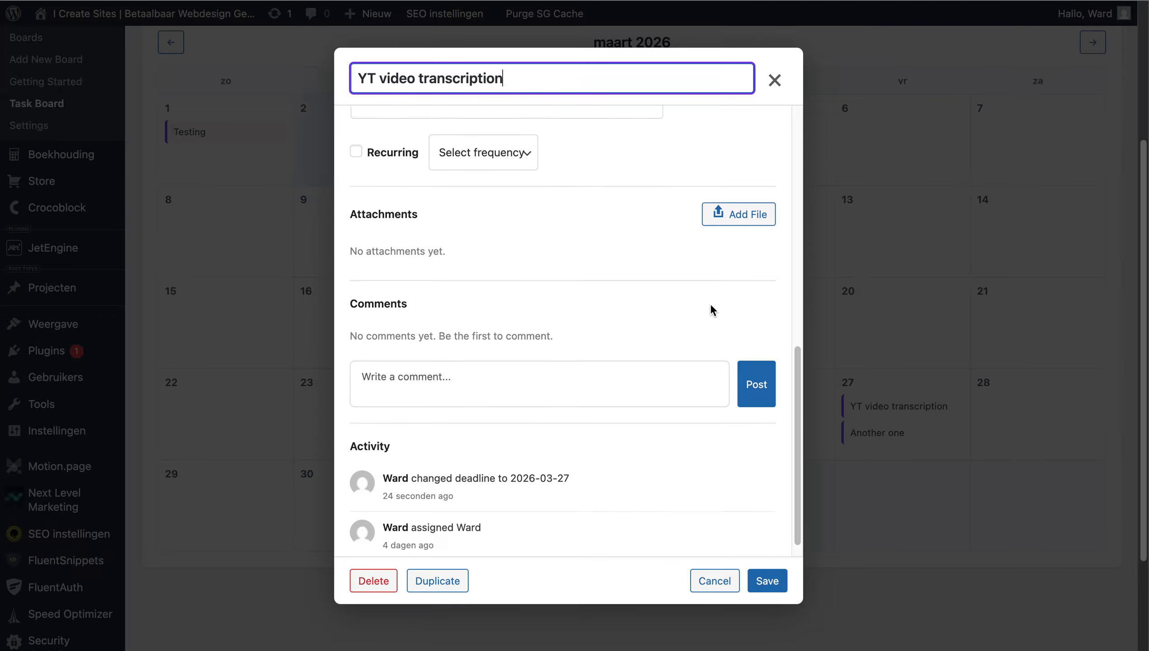
{"action": "scroll", "coordinate": [710, 304], "scroll_direction": "up", "scroll_amount": 8}
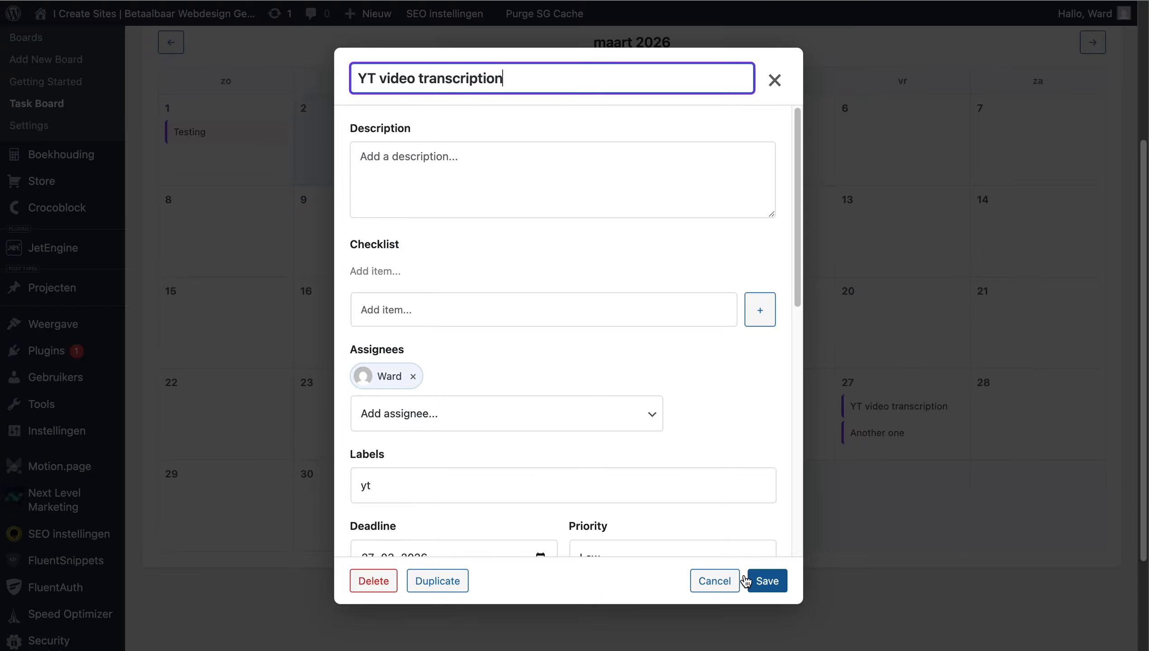
{"action": "left_click", "coordinate": [715, 580]}
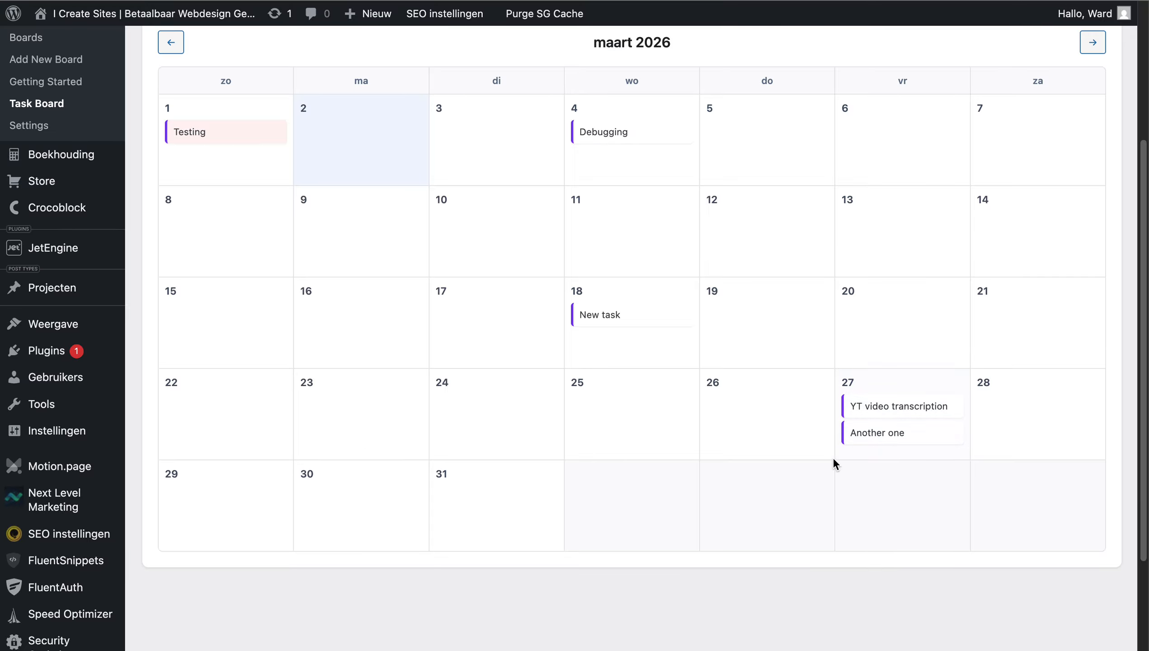
Step: Try to move the YT video transcription task from 27 March to other days directly on the calendar
{"action": "left_click_drag", "start_coordinate": [893, 413], "coordinate": [864, 310]}
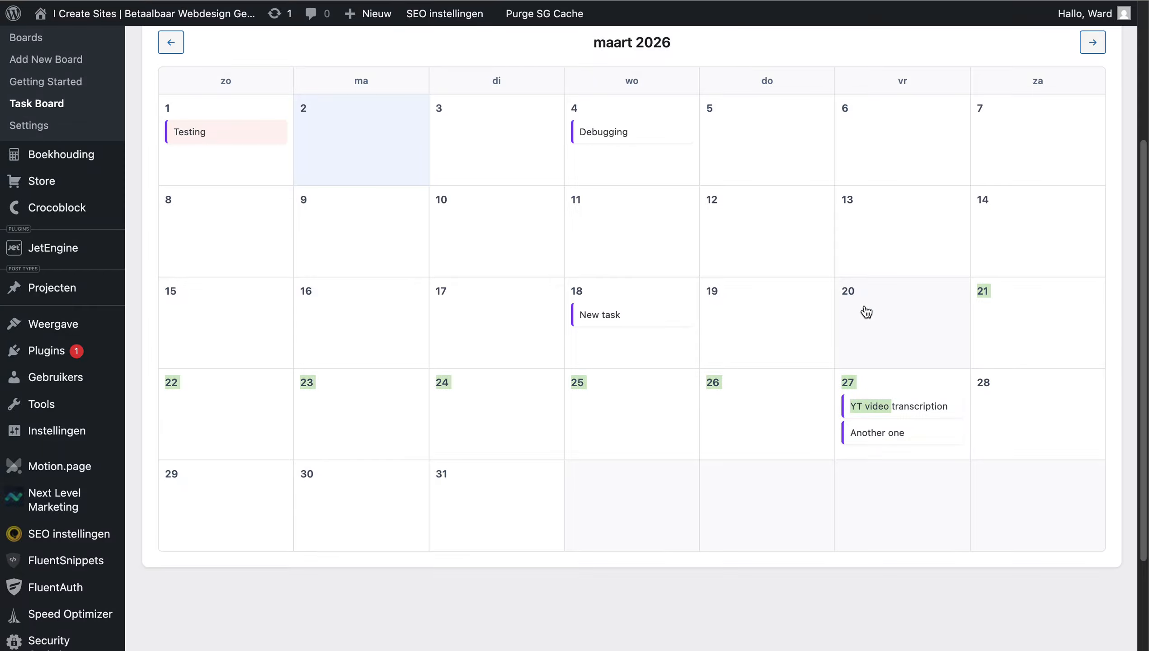
{"action": "left_click", "coordinate": [900, 489]}
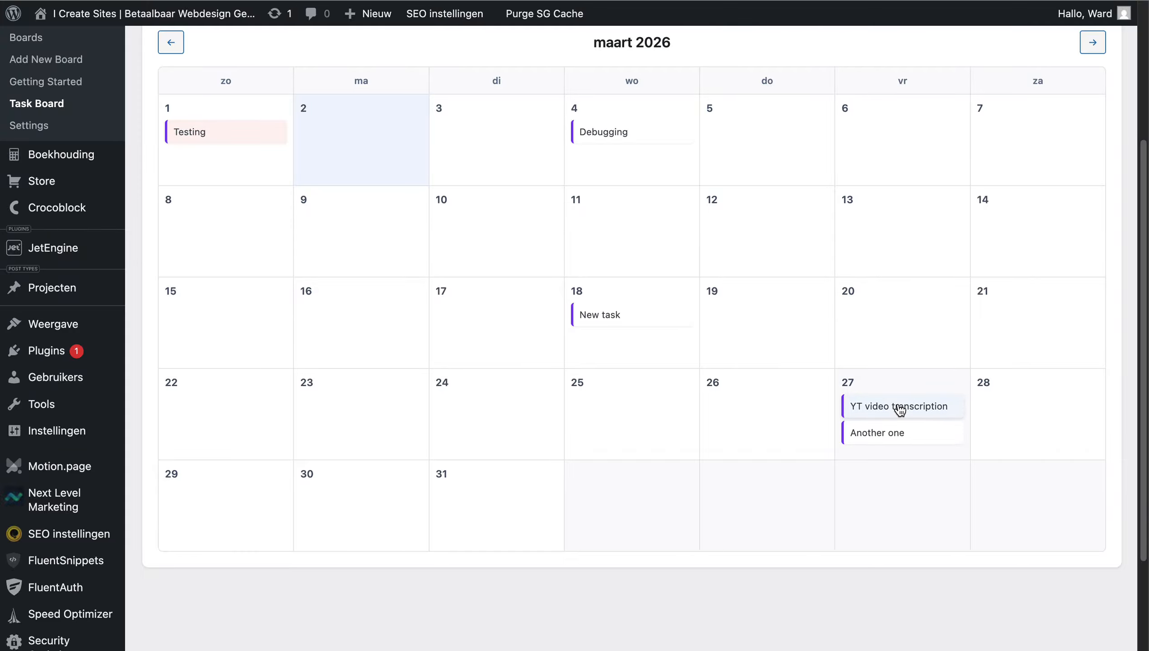
{"action": "left_click_drag", "start_coordinate": [897, 407], "coordinate": [753, 318]}
{"action": "left_click", "coordinate": [891, 513]}
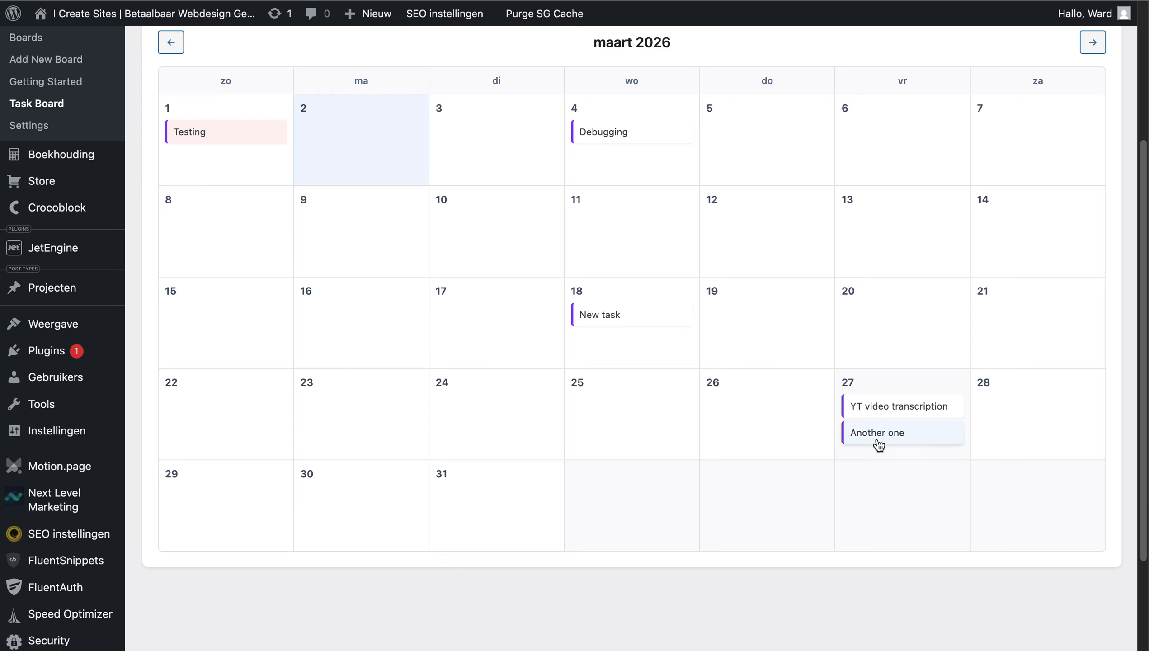
Step: Return to the Kanban view and inspect the first Whatever I want card's title field and task details, closing without saving
{"action": "scroll", "coordinate": [878, 444], "scroll_direction": "up", "scroll_amount": 3}
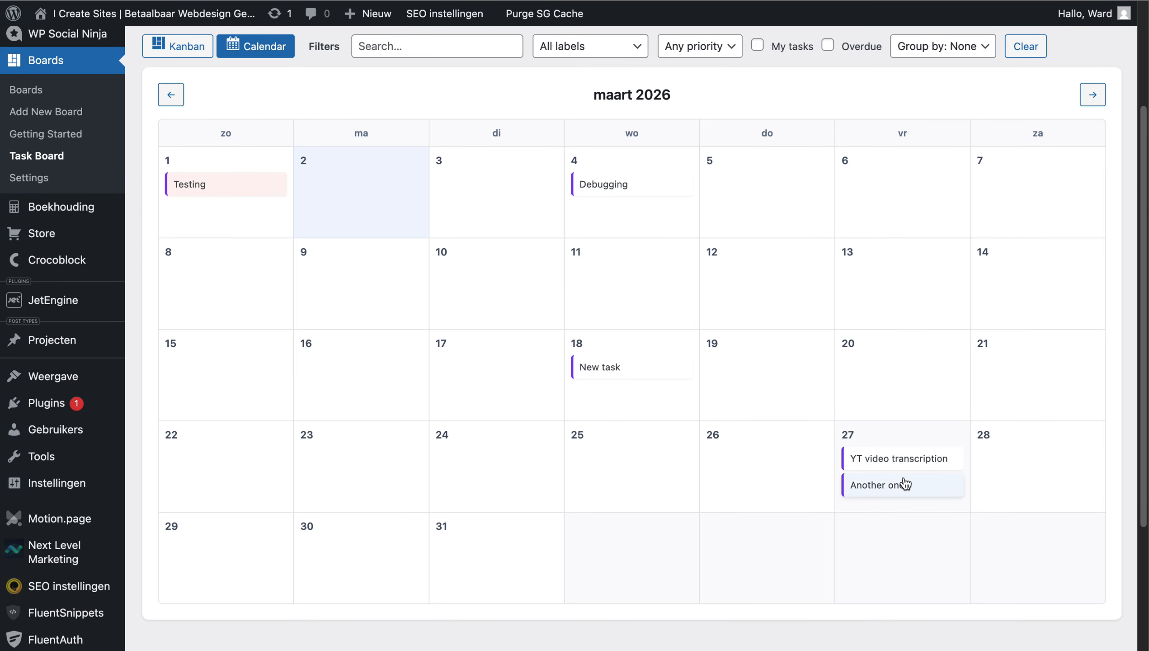
{"action": "scroll", "coordinate": [583, 327], "scroll_direction": "up", "scroll_amount": 3}
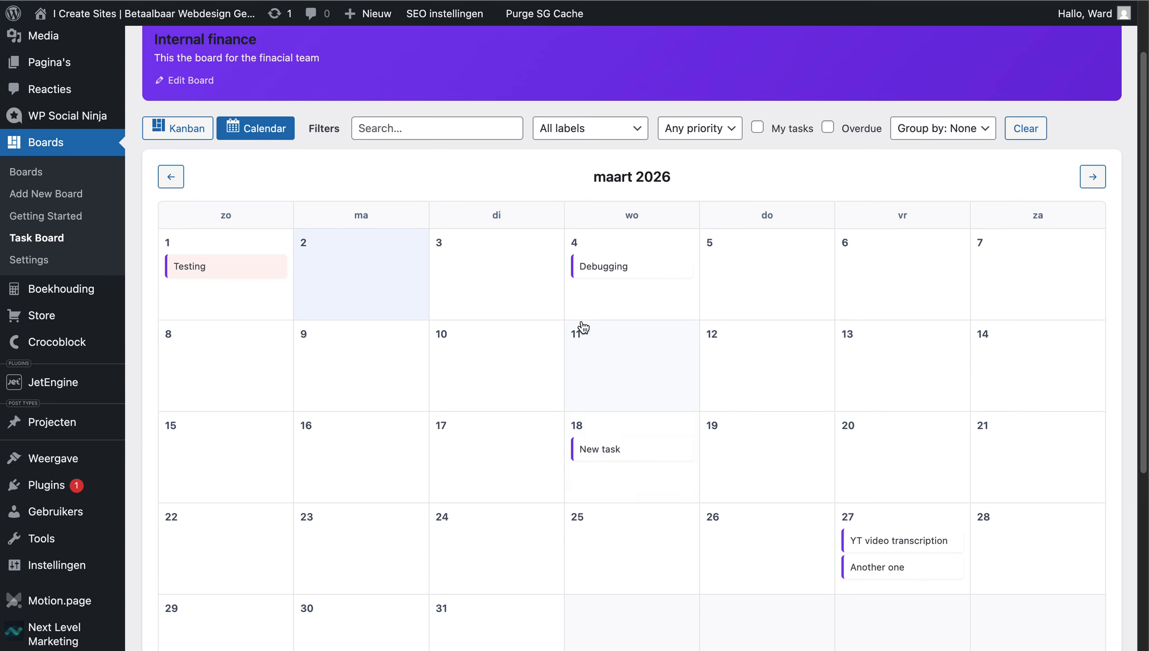
{"action": "left_click", "coordinate": [176, 124]}
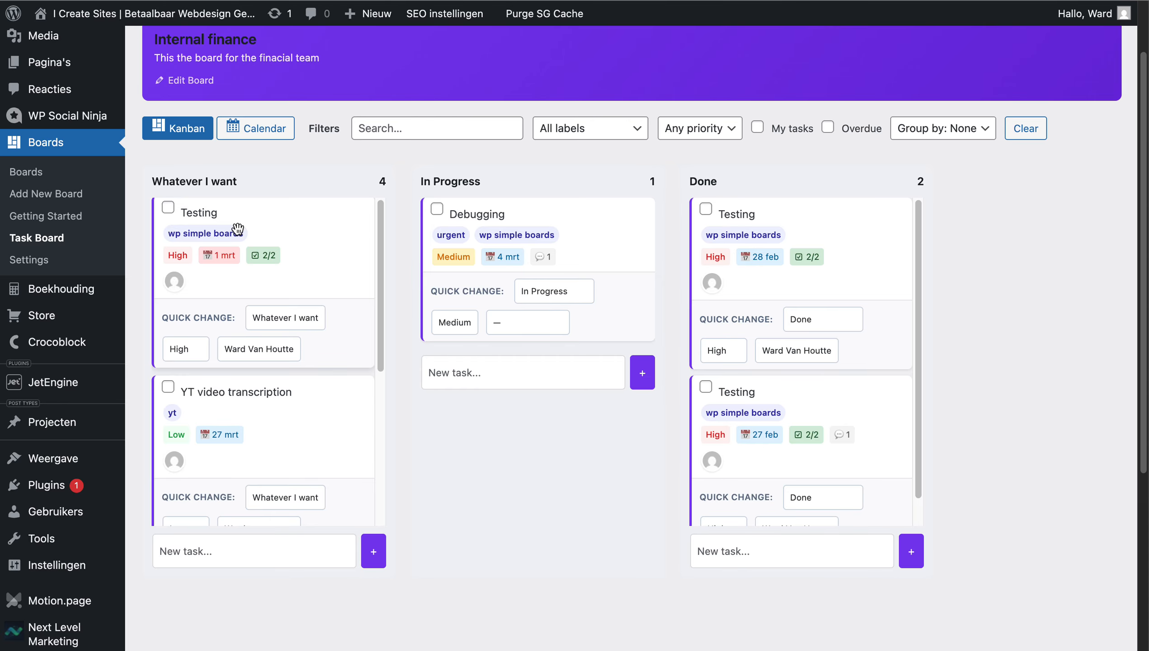
{"action": "left_click", "coordinate": [220, 217]}
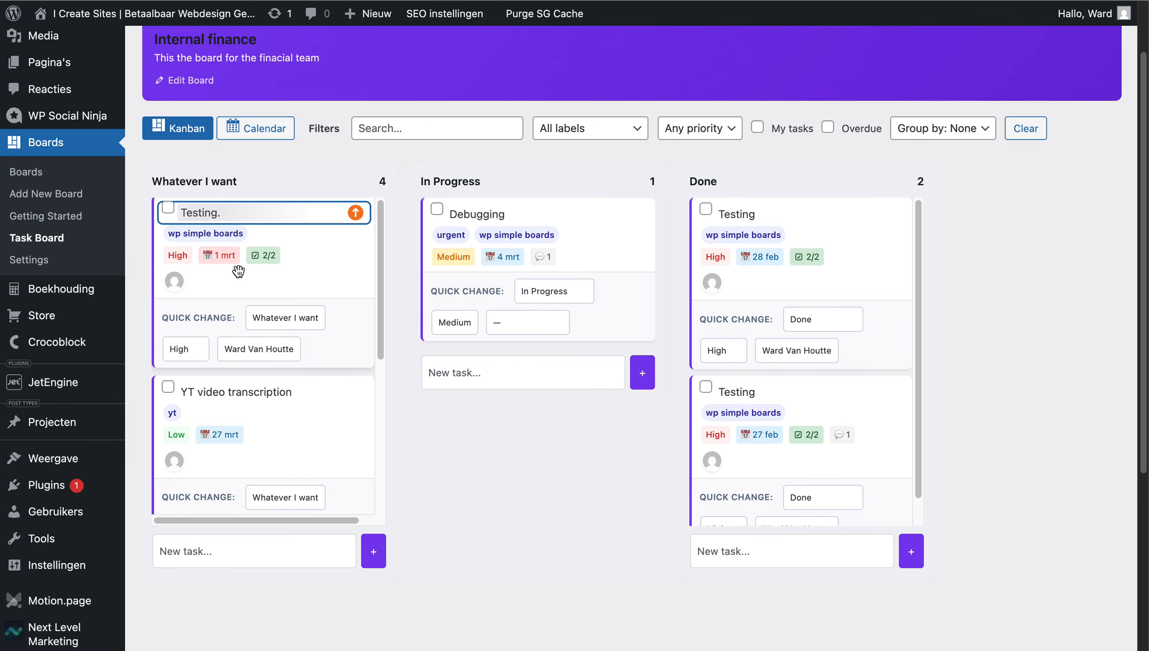
{"action": "left_click", "coordinate": [201, 236]}
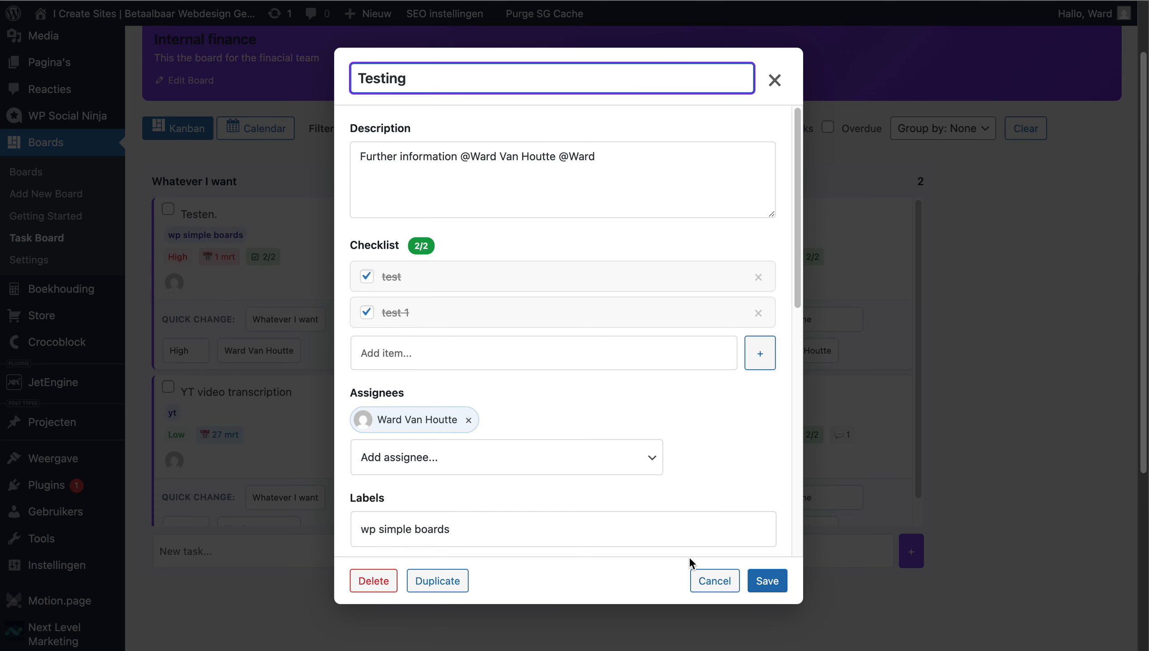
{"action": "left_click", "coordinate": [697, 579]}
Step: Check the quick-change options for priority, assignee and status on the first Whatever I want card
{"action": "left_click", "coordinate": [198, 356]}
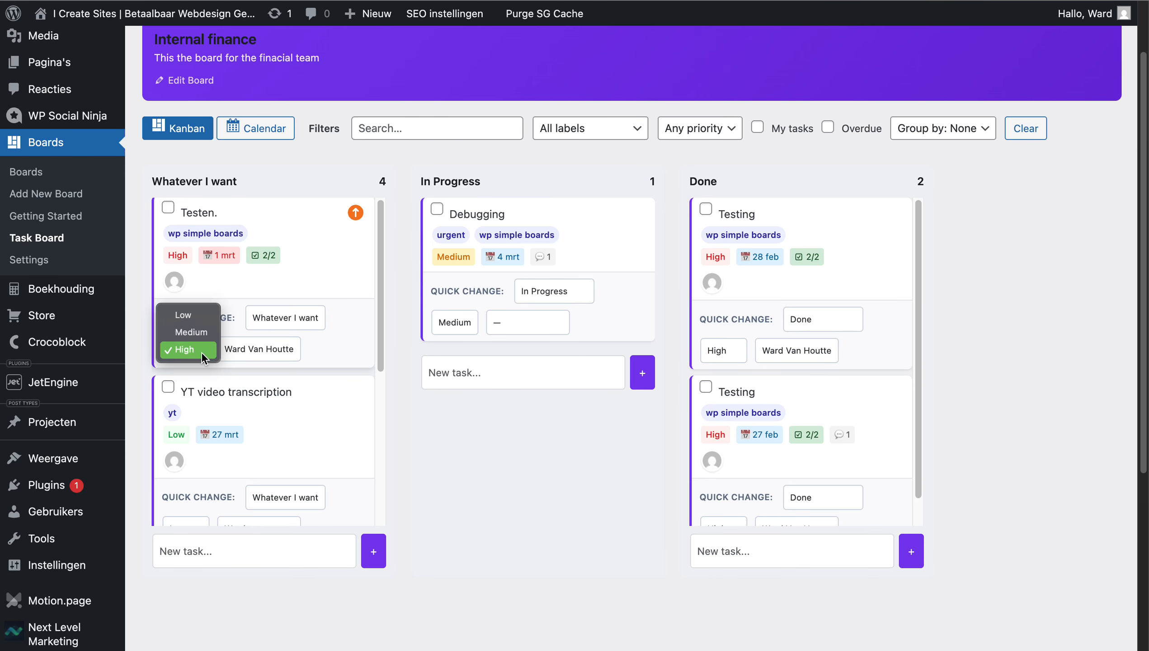
{"action": "left_click", "coordinate": [201, 351]}
{"action": "left_click", "coordinate": [257, 351]}
{"action": "left_click", "coordinate": [258, 352]}
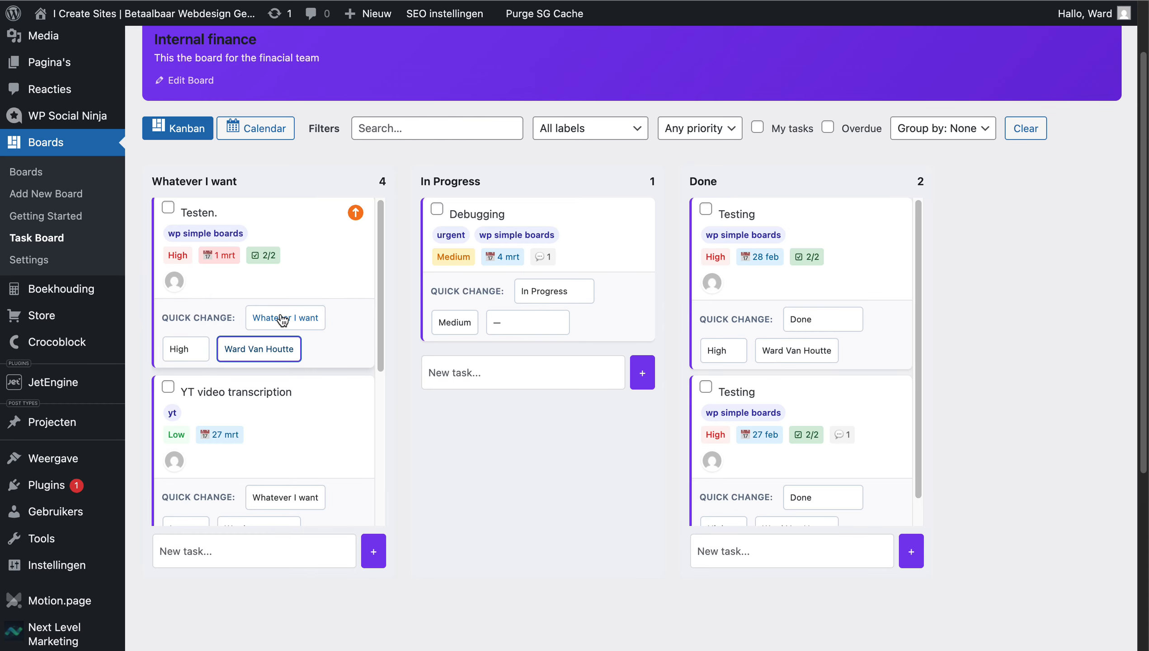
{"action": "left_click", "coordinate": [284, 319]}
{"action": "left_click", "coordinate": [386, 330]}
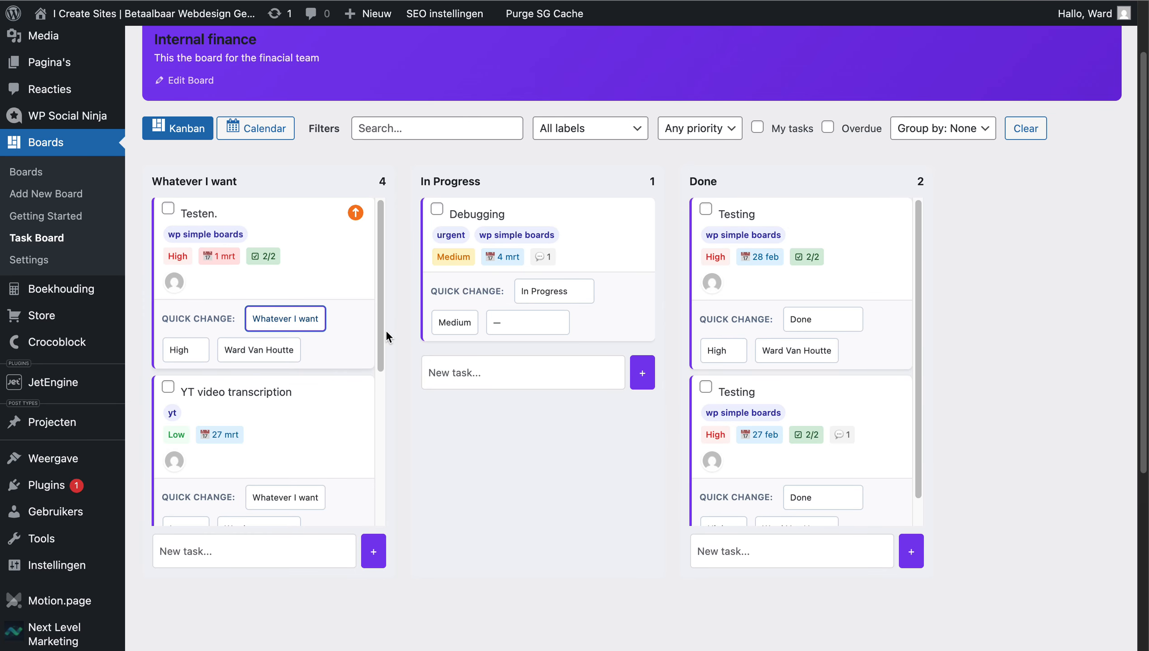
Step: Switch back to the calendar view and look over the tasks scheduled for March 2026
{"action": "left_click", "coordinate": [255, 128]}
{"action": "scroll", "coordinate": [867, 564], "scroll_direction": "down", "scroll_amount": 2}
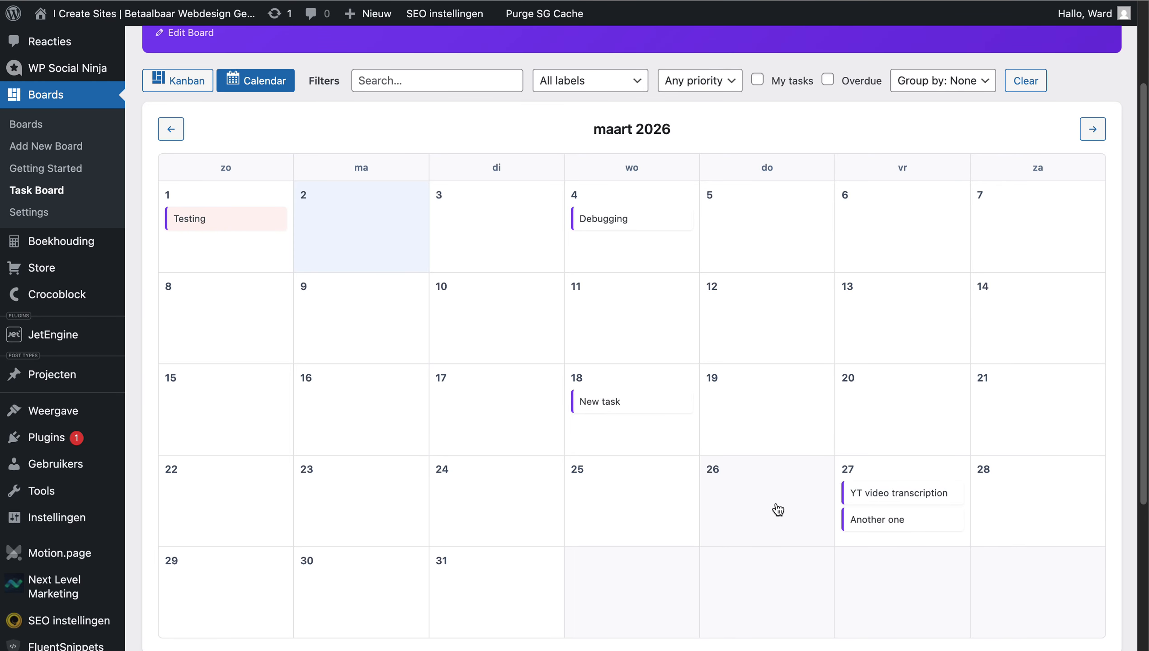
{"action": "scroll", "coordinate": [778, 509], "scroll_direction": "down", "scroll_amount": 5}
{"action": "scroll", "coordinate": [778, 508], "scroll_direction": "up", "scroll_amount": 10}
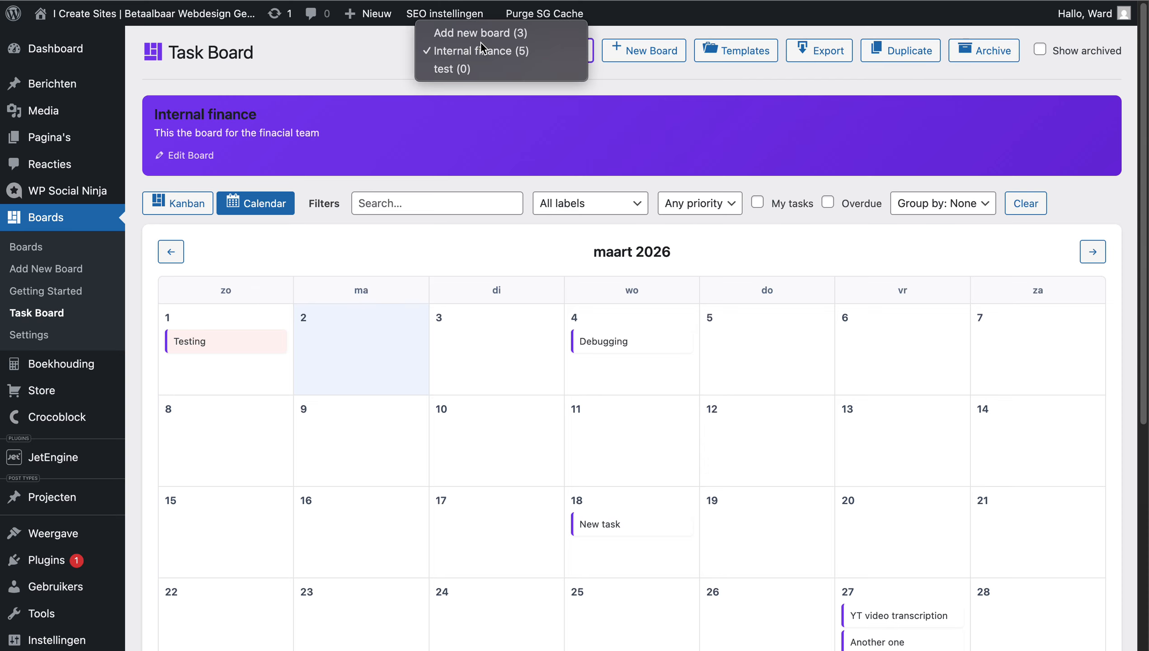
Step: Archive the Internal finance board and check the list of active boards
{"action": "left_click", "coordinate": [479, 51]}
{"action": "left_click", "coordinate": [474, 50]}
{"action": "left_click", "coordinate": [479, 50]}
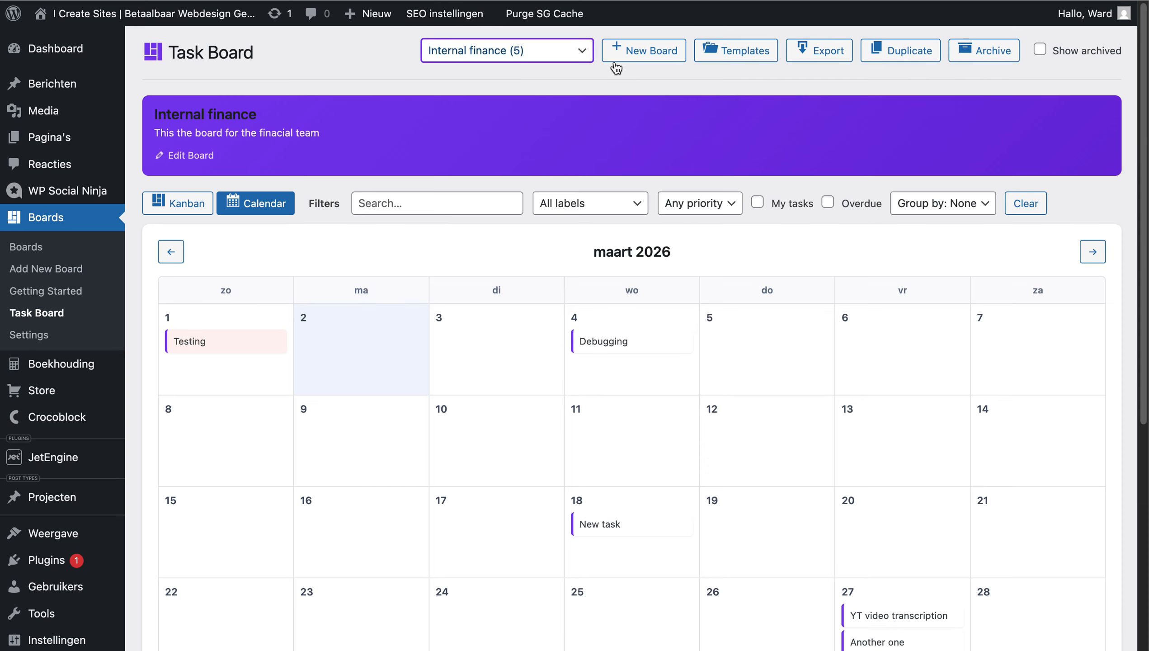
{"action": "left_click", "coordinate": [980, 54]}
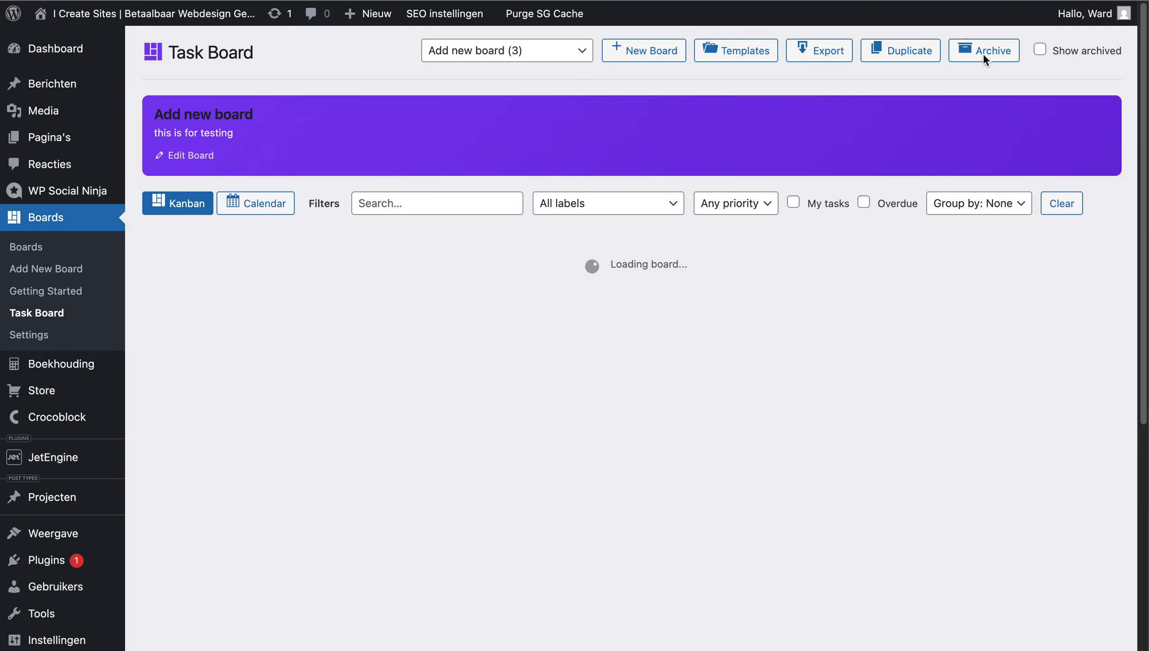
{"action": "left_click", "coordinate": [501, 59]}
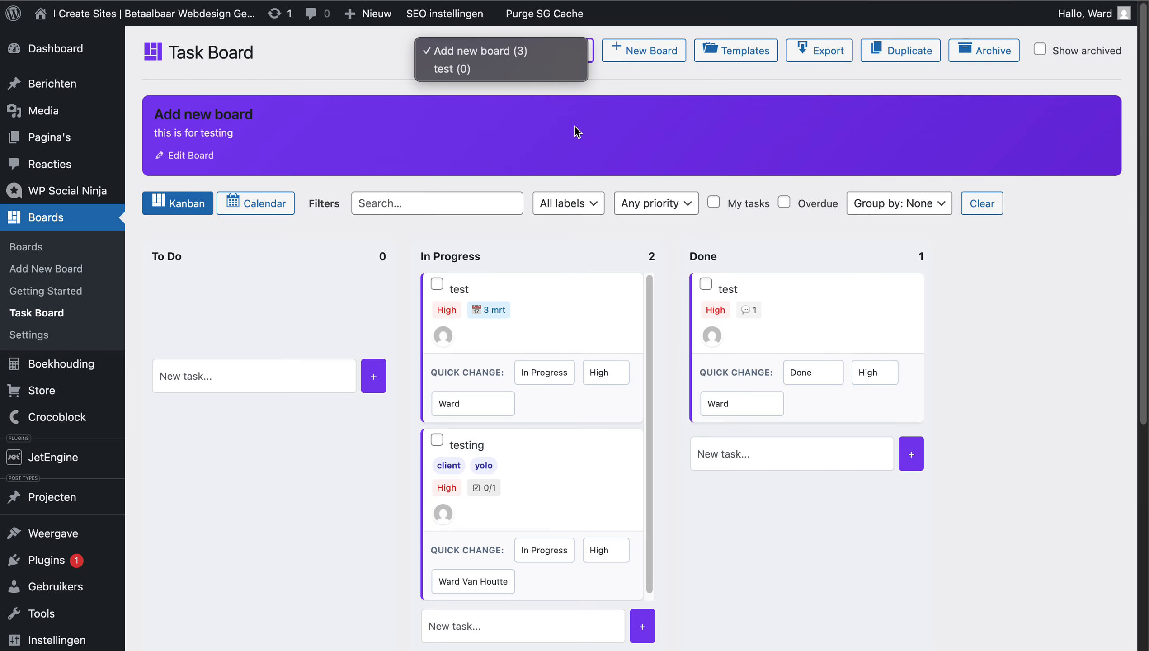
{"action": "left_click", "coordinate": [599, 121]}
Step: Include archived boards in the board list and open the archived Projecten board
{"action": "left_click", "coordinate": [1041, 51]}
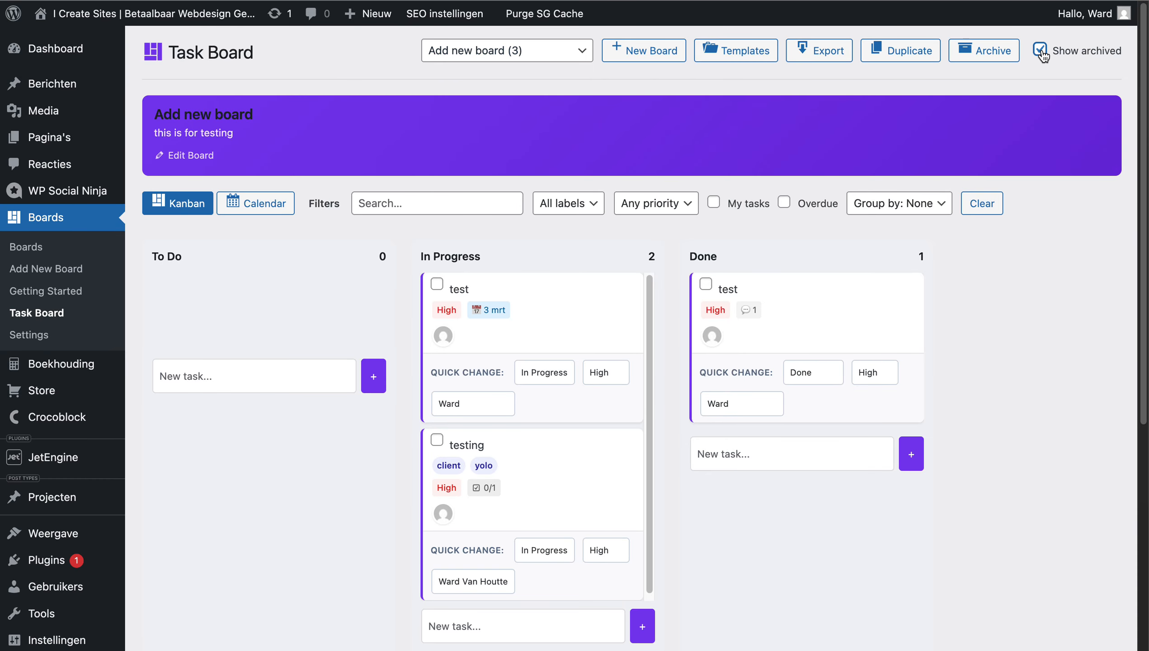
{"action": "left_click", "coordinate": [487, 50]}
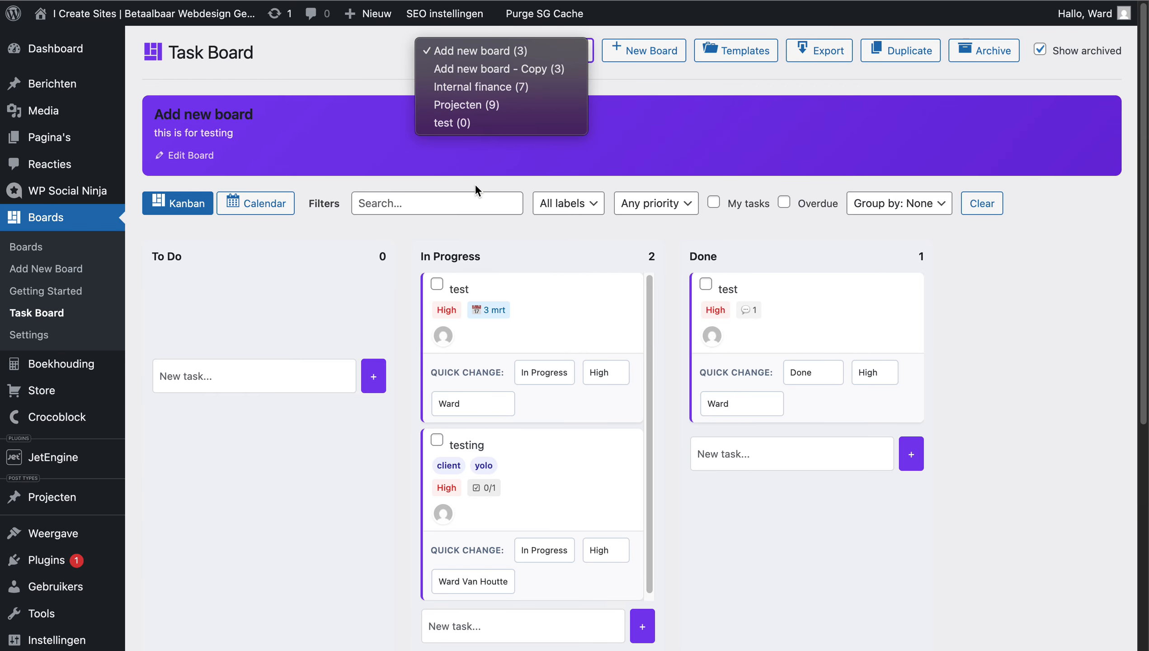
{"action": "left_click", "coordinate": [444, 101]}
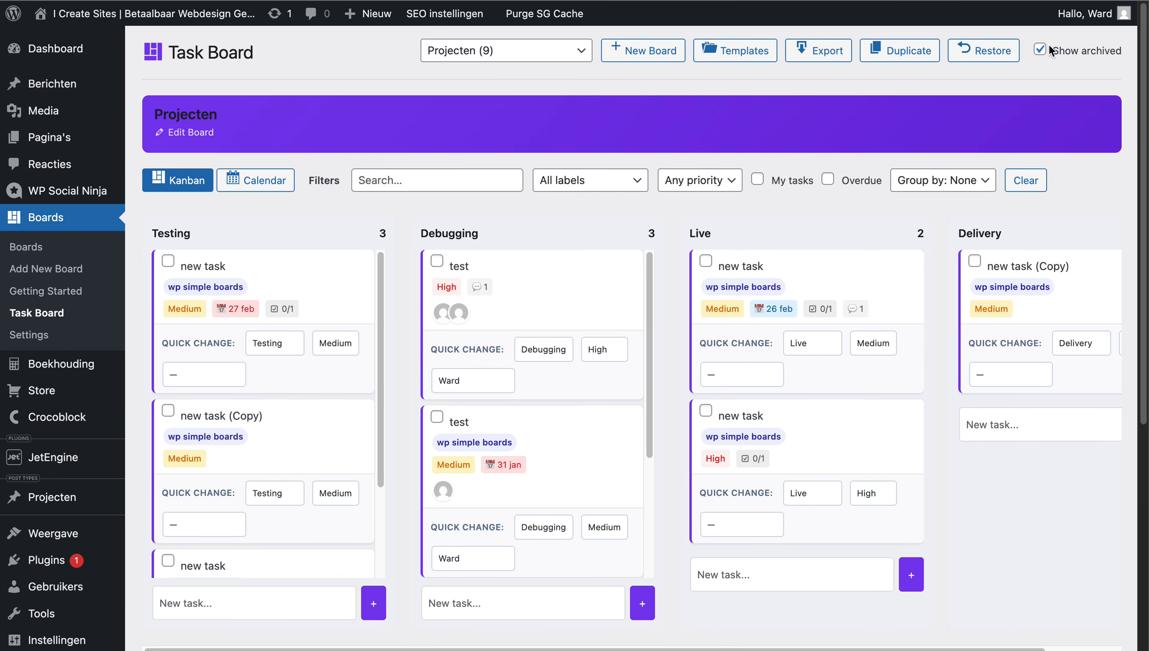
Step: Hide the archived boards and view the active boards in turn, Add new board and test, ending on test
{"action": "left_click", "coordinate": [1039, 49]}
{"action": "left_click", "coordinate": [451, 48]}
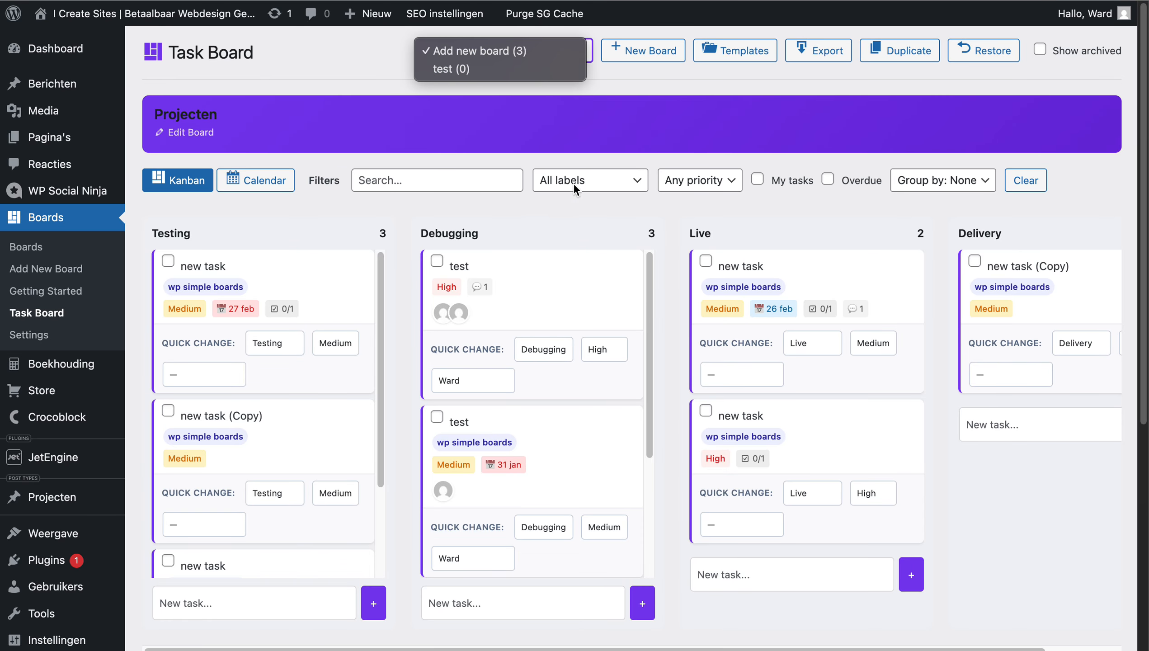
{"action": "left_click", "coordinate": [498, 48]}
{"action": "left_click", "coordinate": [481, 45]}
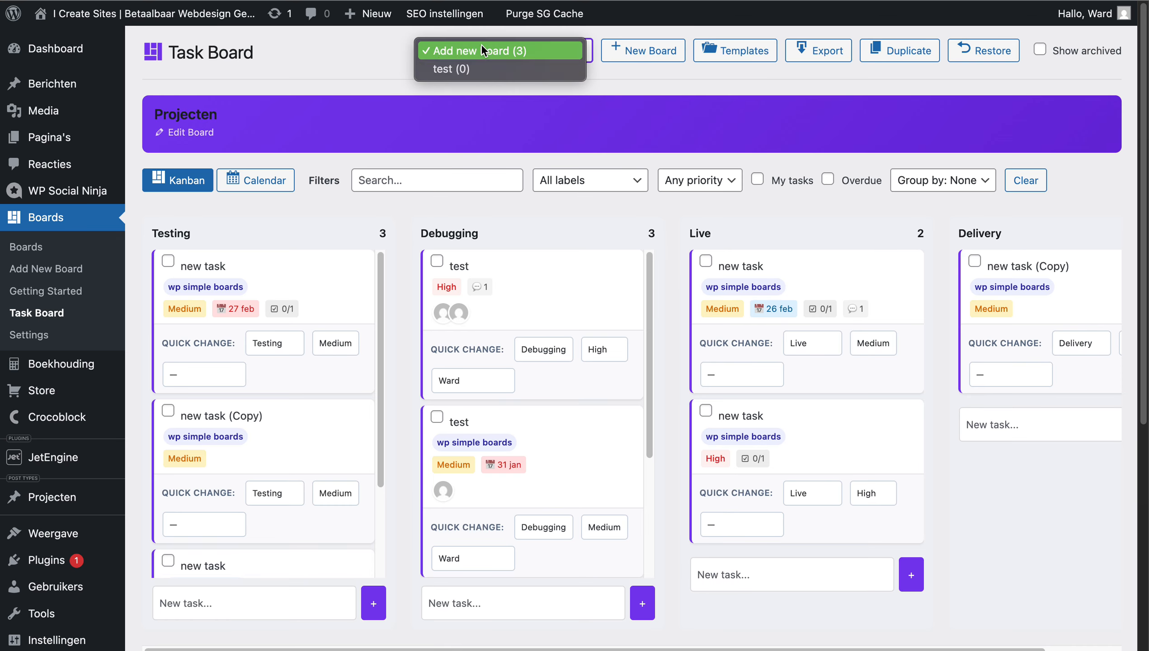
{"action": "left_click", "coordinate": [481, 66]}
{"action": "left_click", "coordinate": [479, 50]}
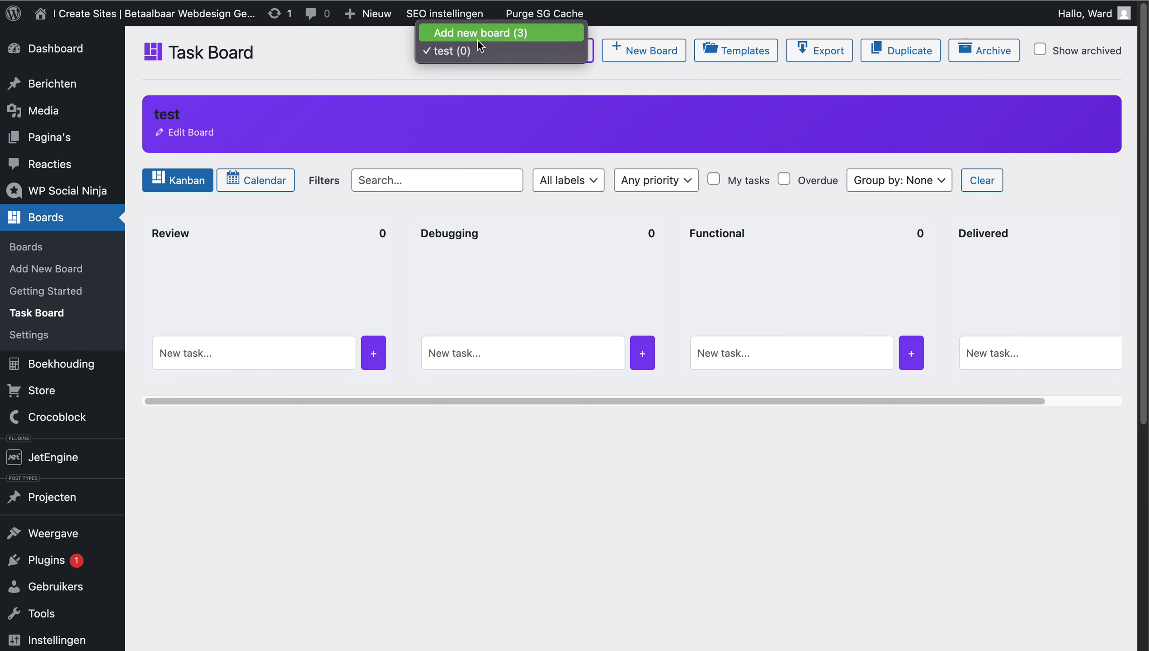
{"action": "left_click", "coordinate": [477, 40]}
{"action": "left_click", "coordinate": [470, 46]}
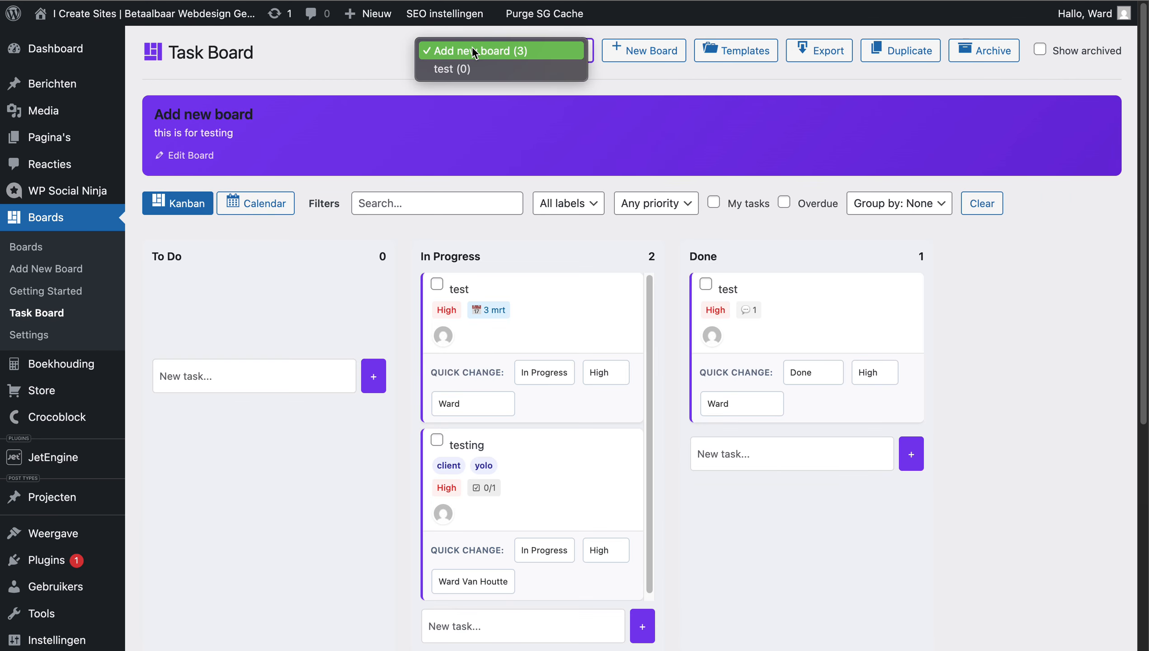
{"action": "left_click", "coordinate": [471, 70]}
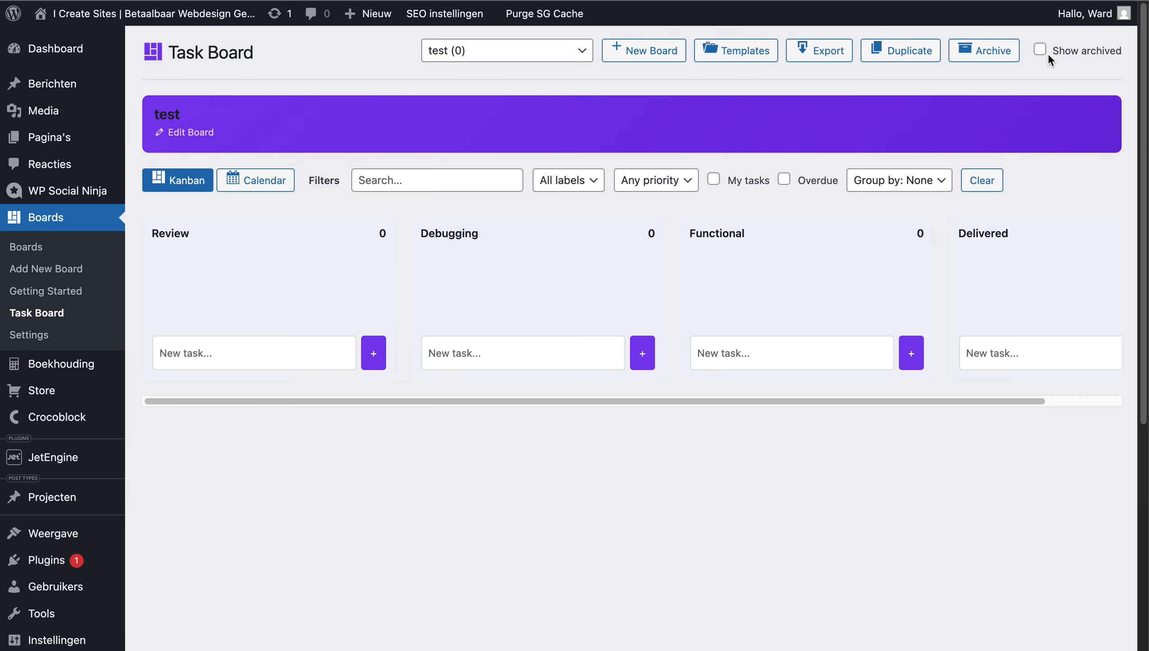
Step: Show the archived boards again, restore the Projecten board and check the list of active boards
{"action": "left_click", "coordinate": [1041, 51]}
{"action": "left_click", "coordinate": [451, 51]}
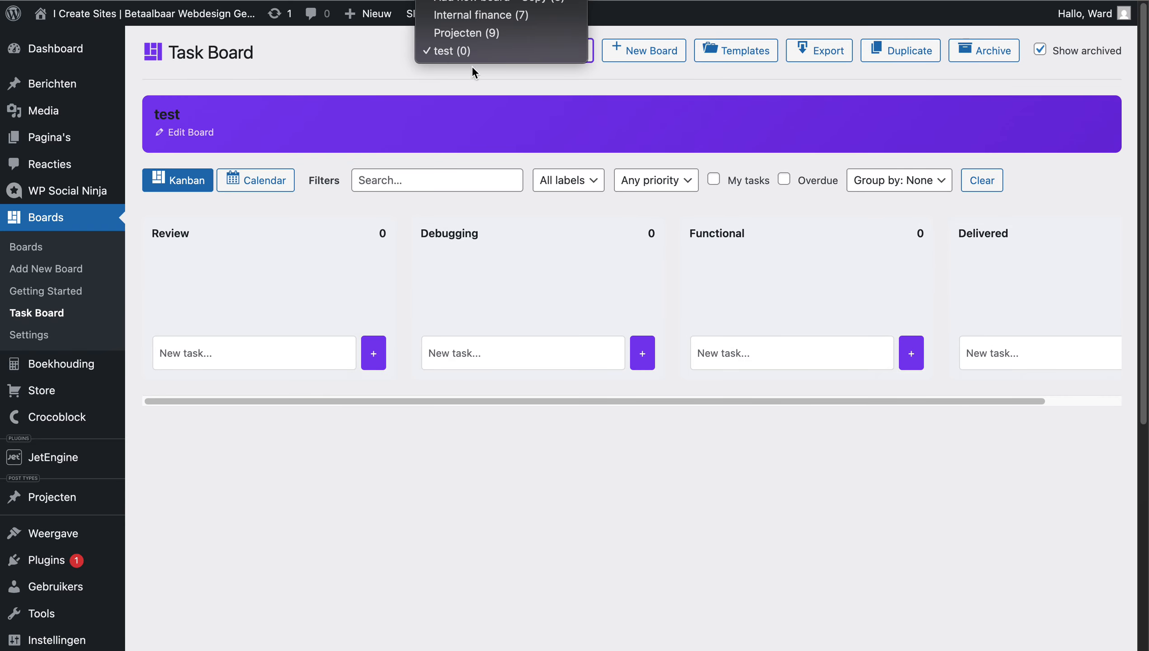
{"action": "left_click", "coordinate": [448, 26]}
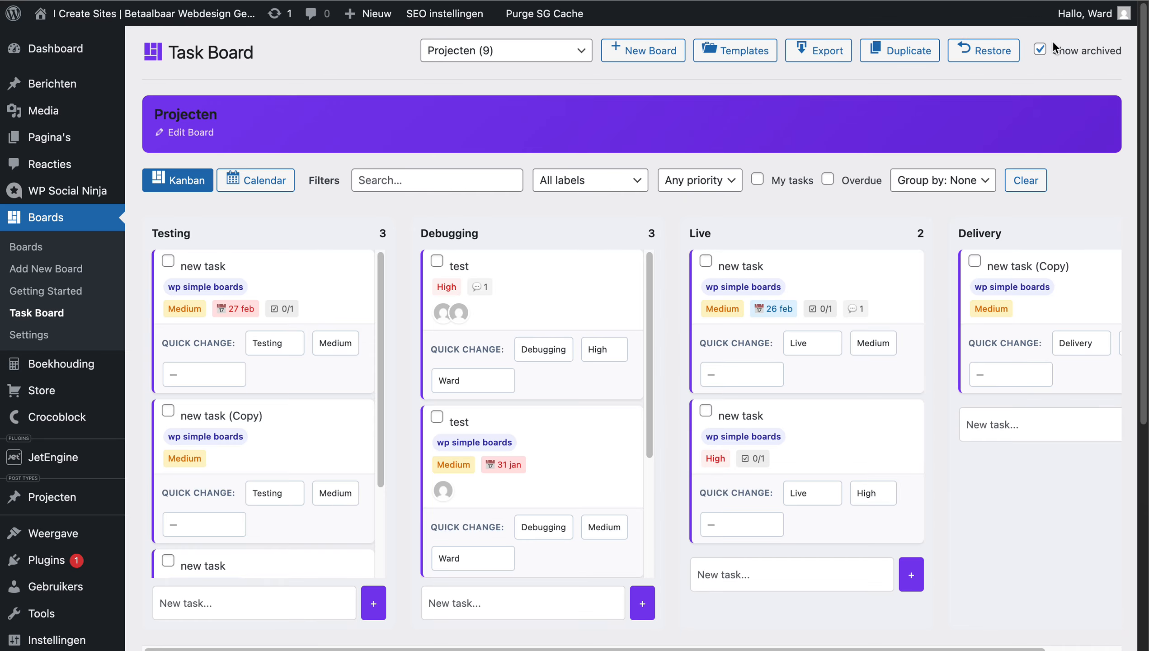
{"action": "left_click", "coordinate": [973, 47]}
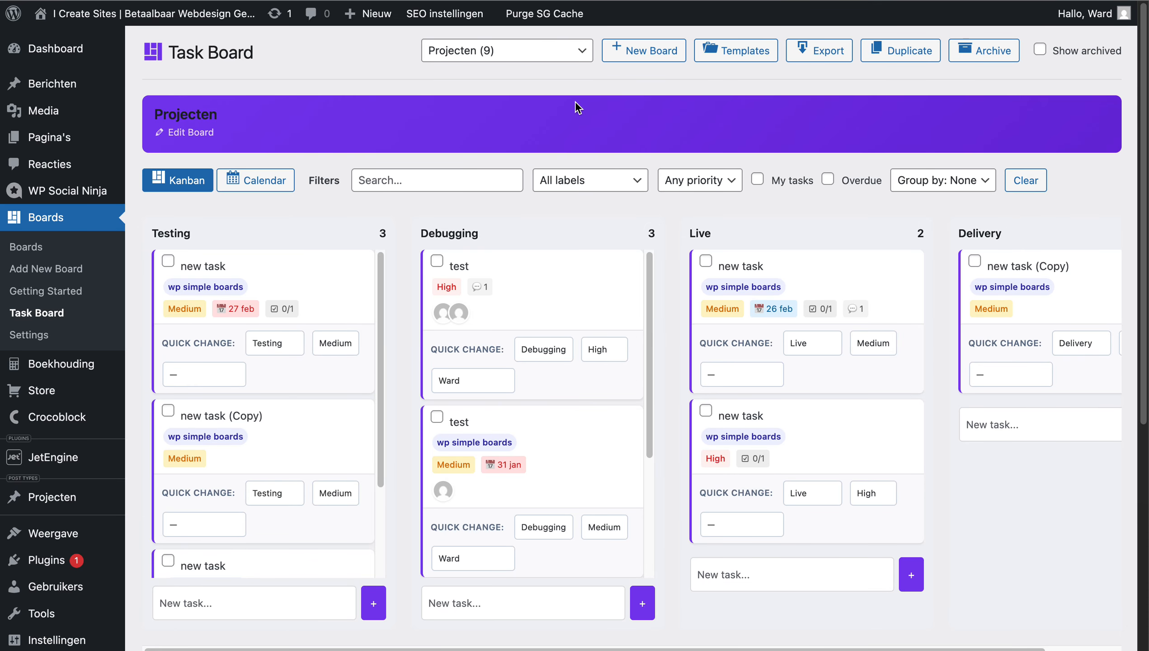
{"action": "left_click", "coordinate": [479, 56]}
{"action": "left_click", "coordinate": [570, 121]}
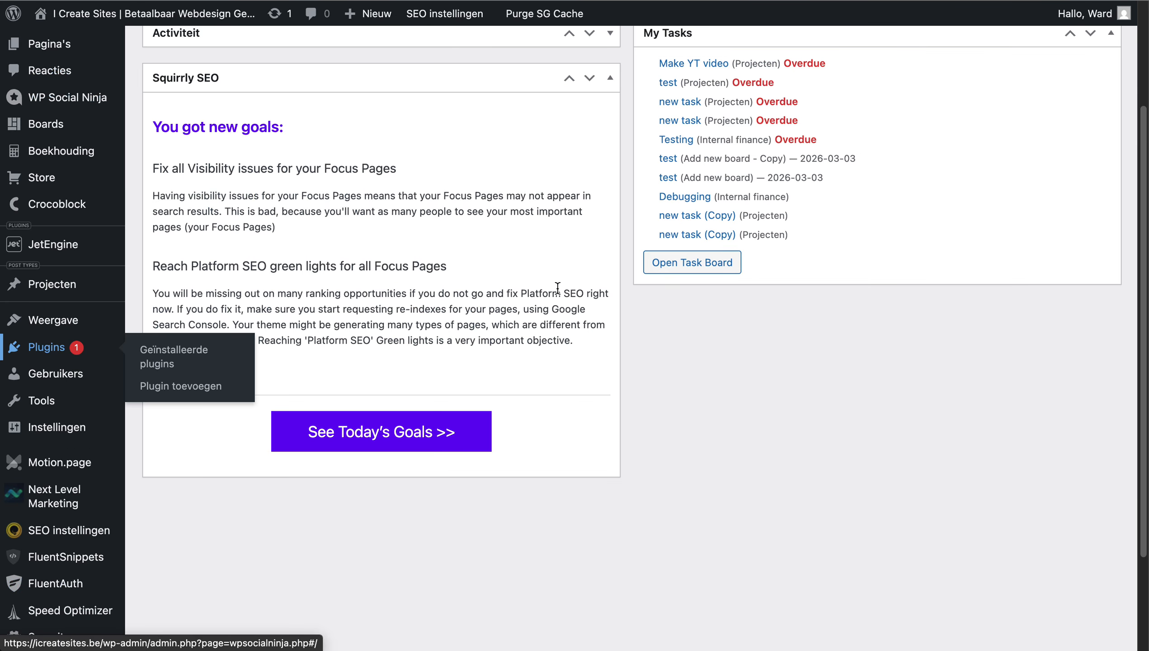
Step: Examine the assigned and overdue tasks in the My Tasks widget on the WordPress dashboard
{"action": "scroll", "coordinate": [557, 287], "scroll_direction": "up", "scroll_amount": 3}
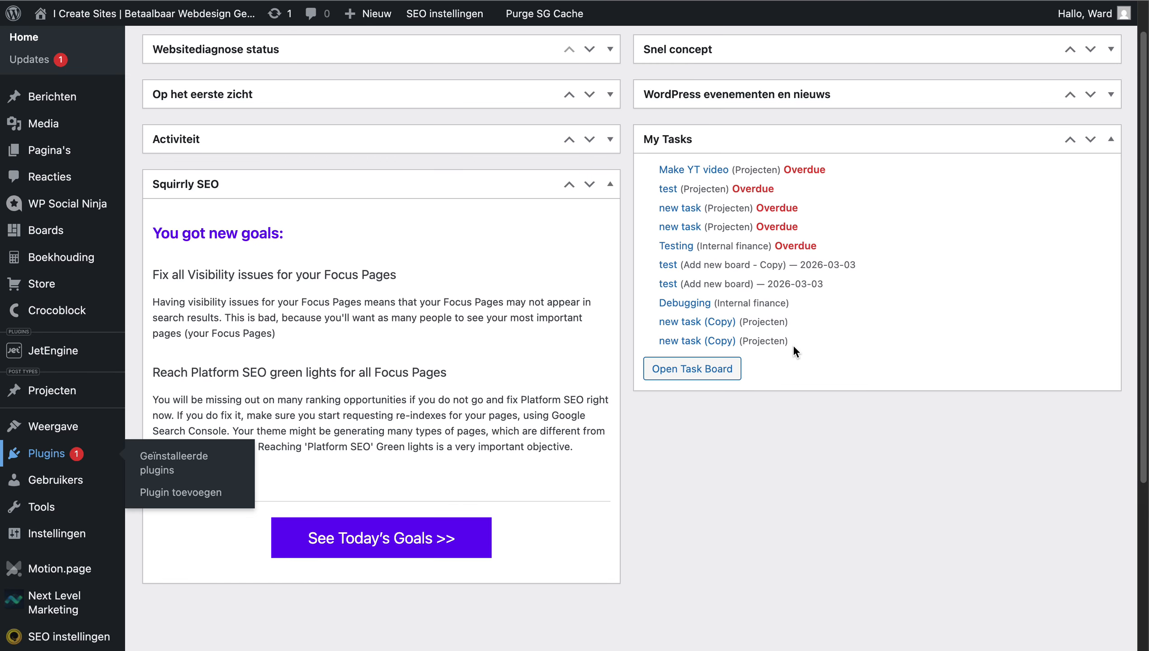
Step: Open the list of all pages and view the published Boards page on the site's front end
{"action": "scroll", "coordinate": [794, 348], "scroll_direction": "up", "scroll_amount": 2}
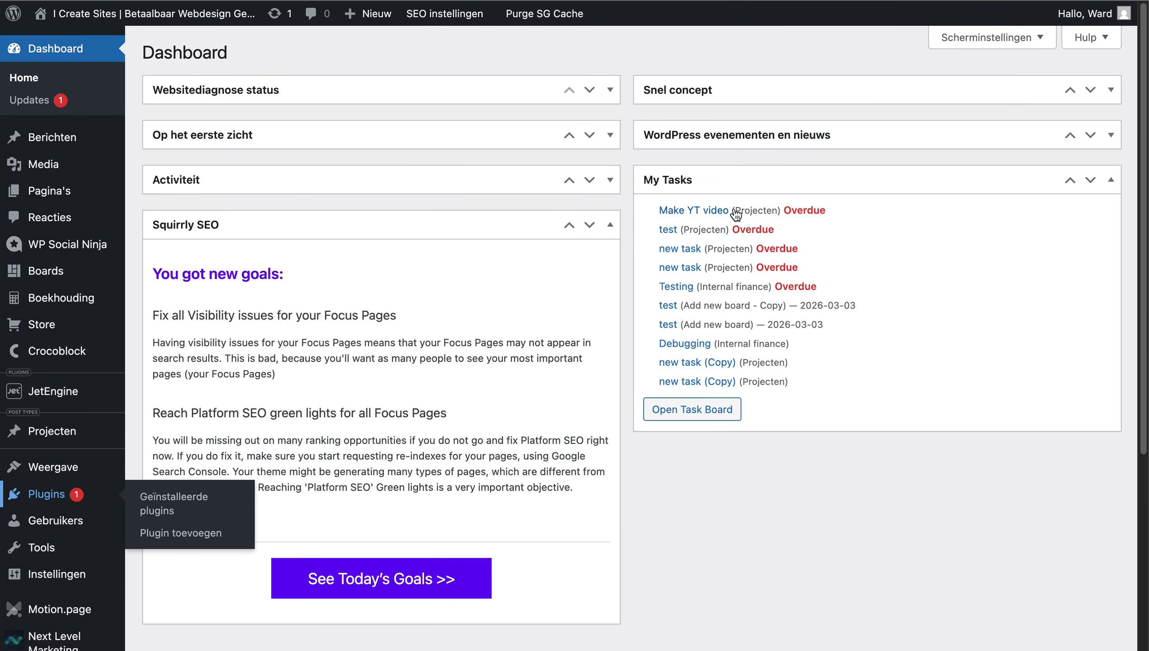
{"action": "scroll", "coordinate": [774, 266], "scroll_direction": "down", "scroll_amount": 2}
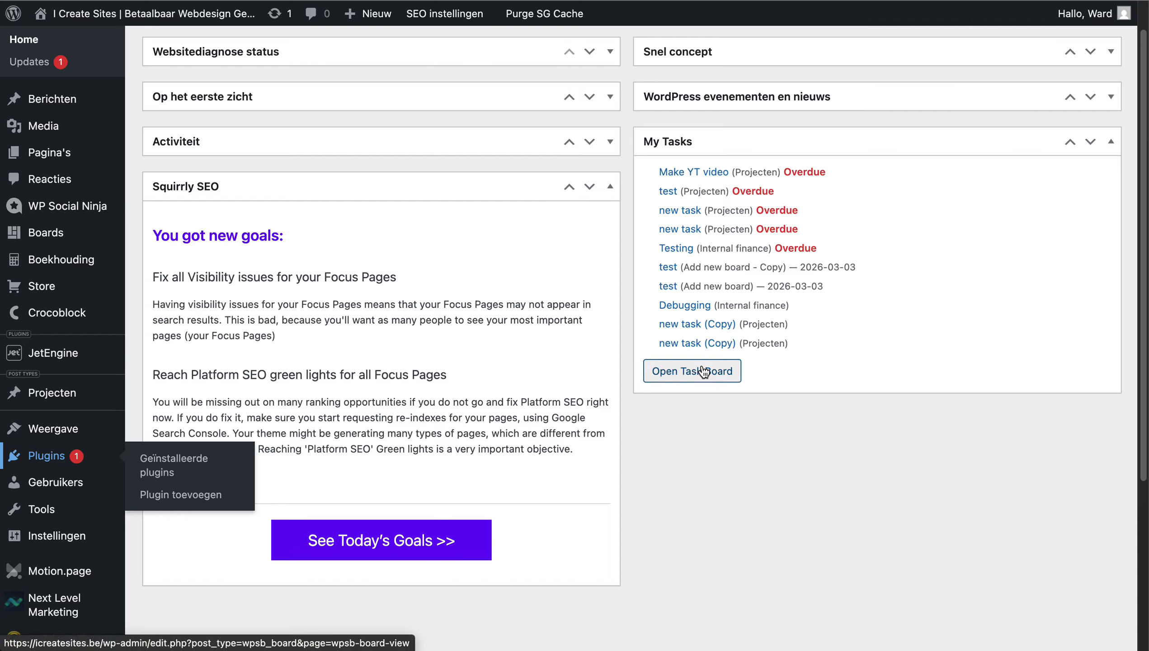
{"action": "mouse_move", "coordinate": [50, 153]}
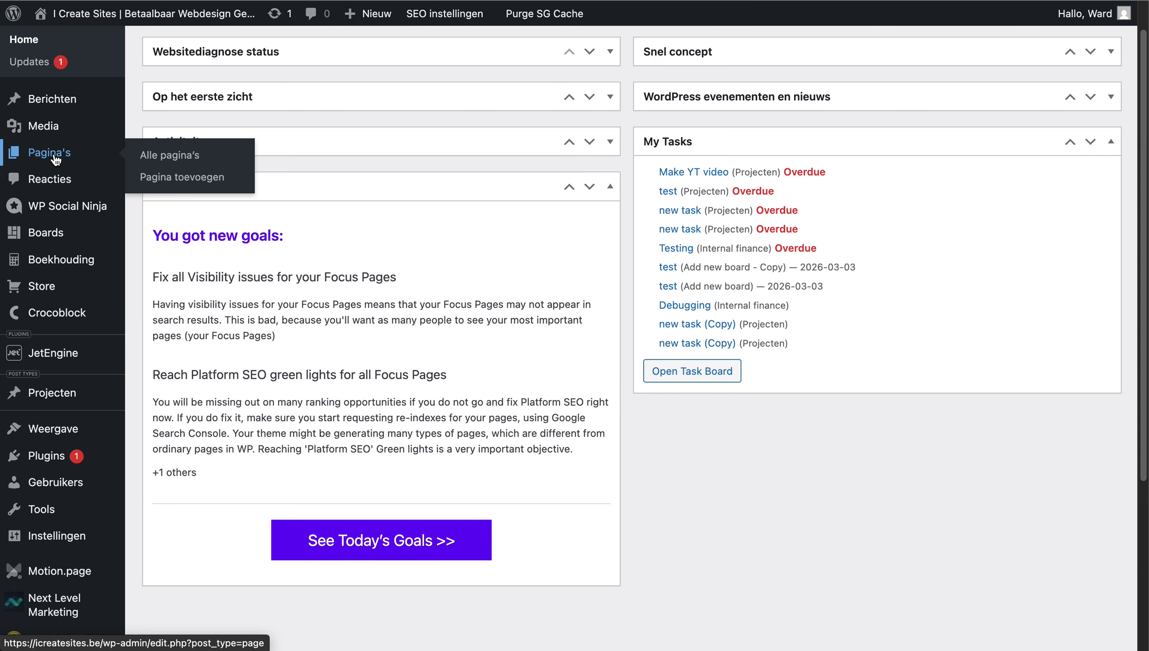
{"action": "left_click", "coordinate": [191, 154]}
{"action": "scroll", "coordinate": [444, 239], "scroll_direction": "down", "scroll_amount": 1}
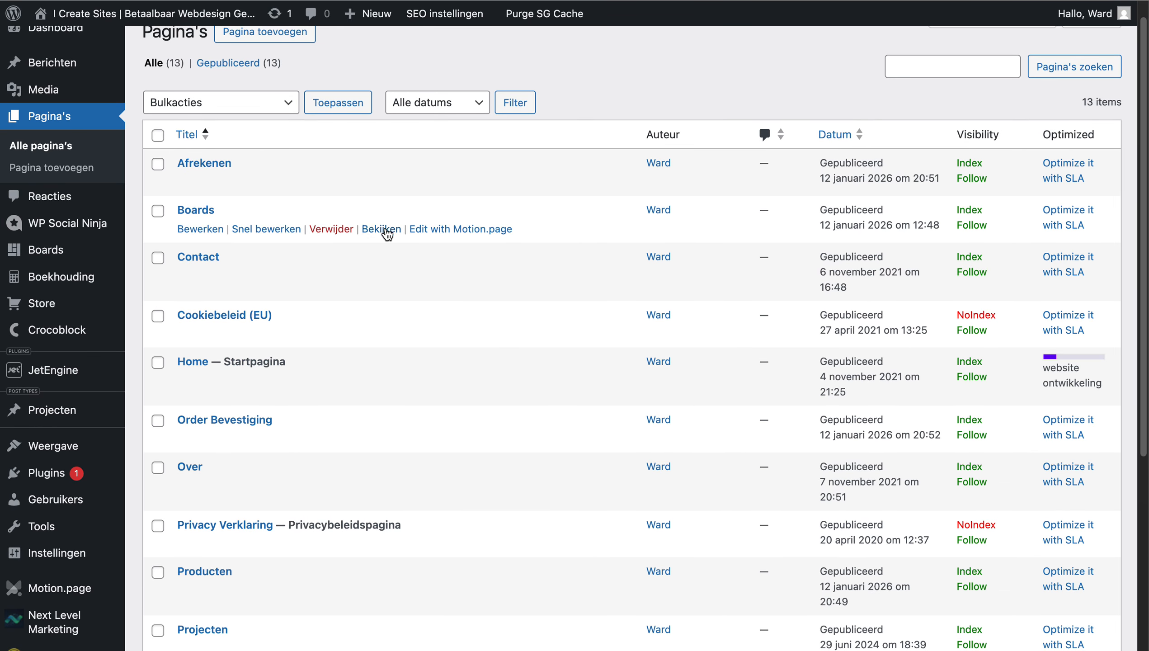
{"action": "left_click", "coordinate": [387, 230]}
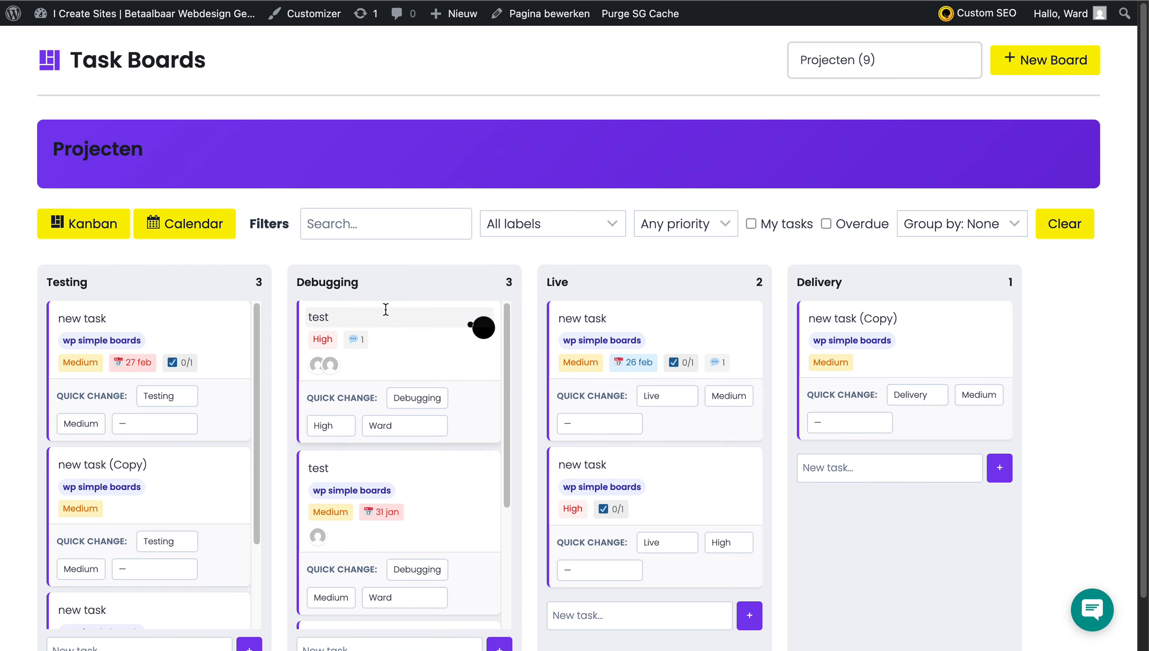
Step: Look through the Testing column on the front-end Projecten board and try switching between the calendar and Kanban views
{"action": "scroll", "coordinate": [195, 319], "scroll_direction": "down", "scroll_amount": 3}
{"action": "left_click", "coordinate": [191, 226]}
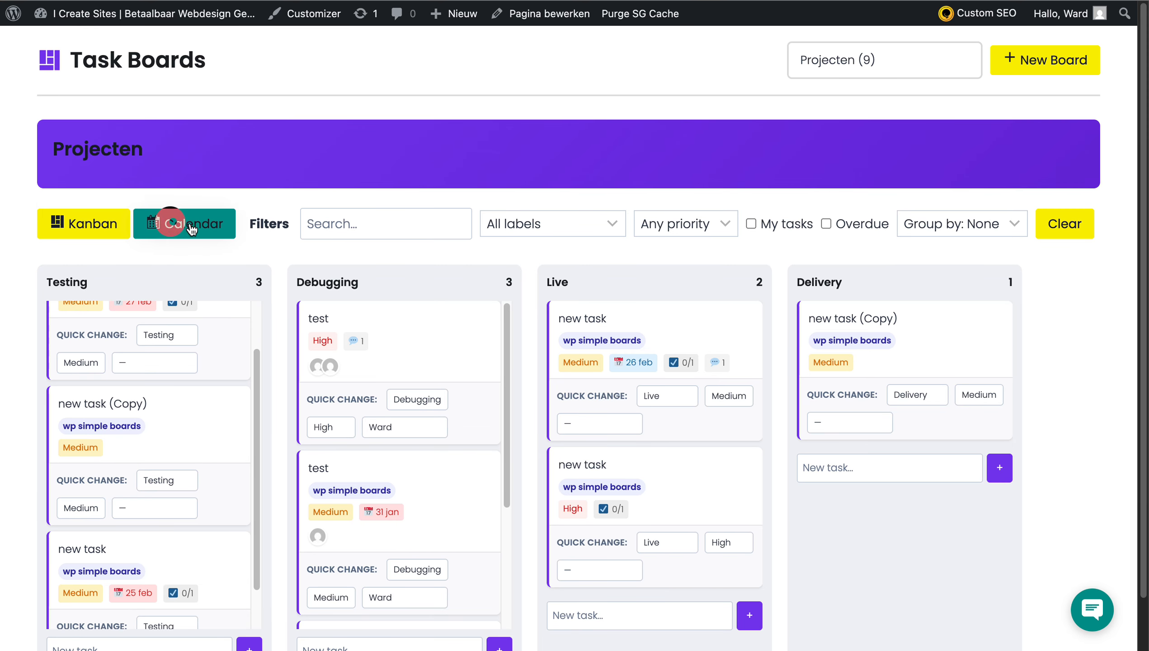
{"action": "left_click", "coordinate": [98, 221]}
{"action": "scroll", "coordinate": [200, 333], "scroll_direction": "up", "scroll_amount": 3}
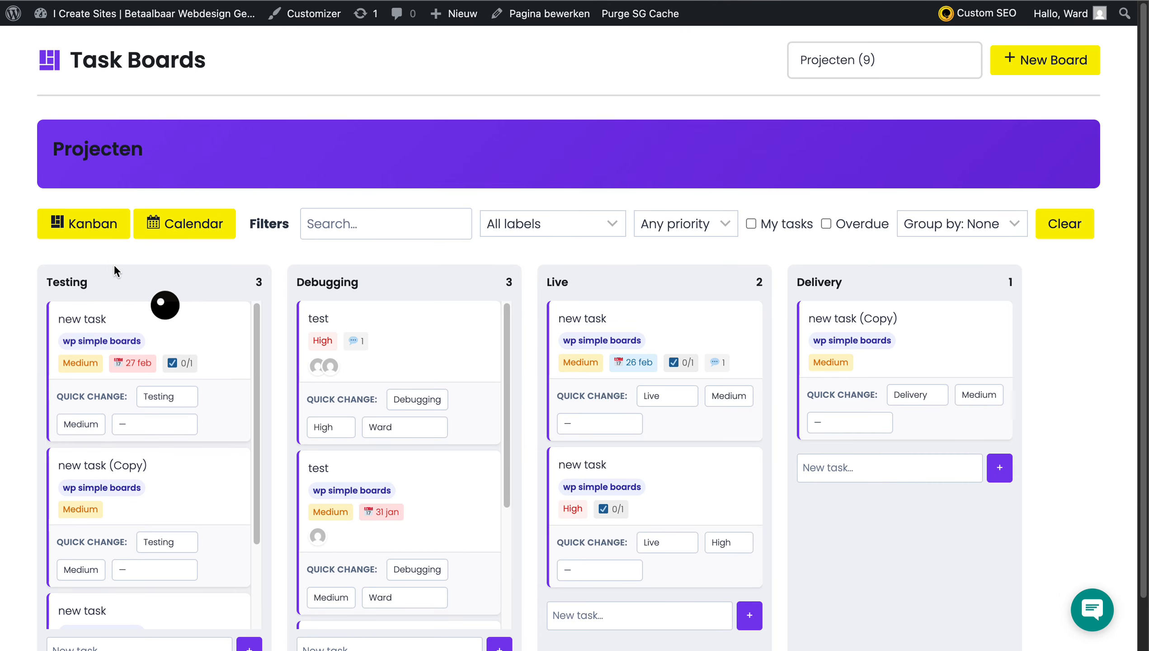
Step: Show the Projecten calendar, inspect the new-task form for 3 March 2026, close it unsaved and check the tasks without deadline
{"action": "left_click", "coordinate": [152, 230]}
{"action": "scroll", "coordinate": [238, 372], "scroll_direction": "down", "scroll_amount": 2}
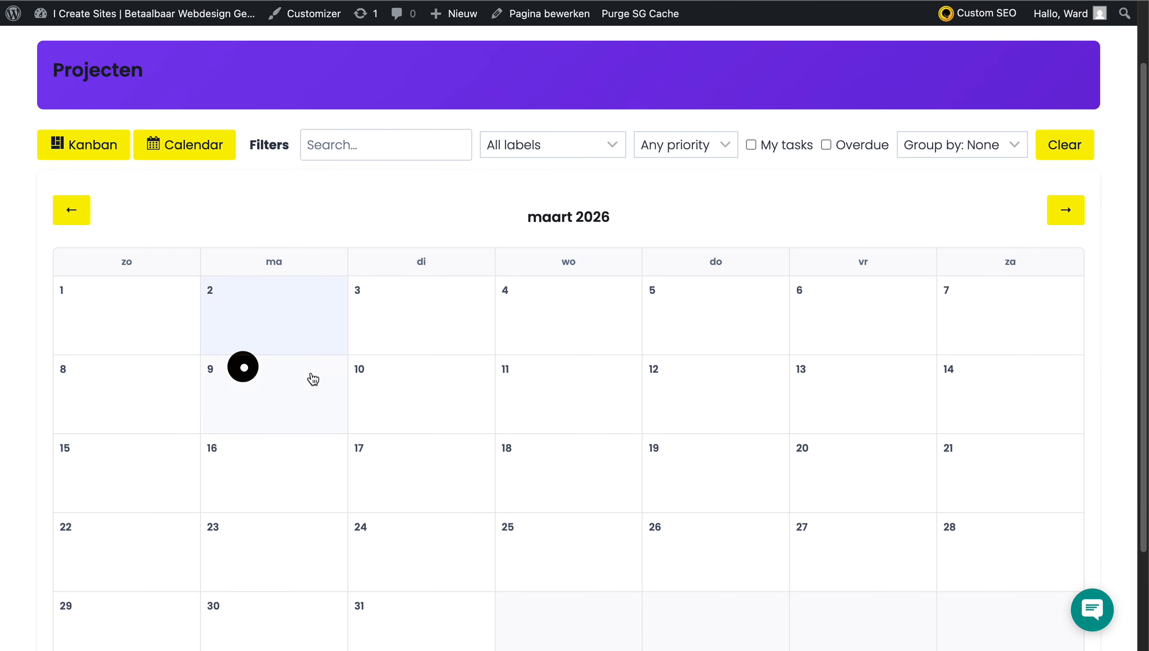
{"action": "left_click", "coordinate": [414, 325]}
{"action": "scroll", "coordinate": [531, 377], "scroll_direction": "down", "scroll_amount": 5}
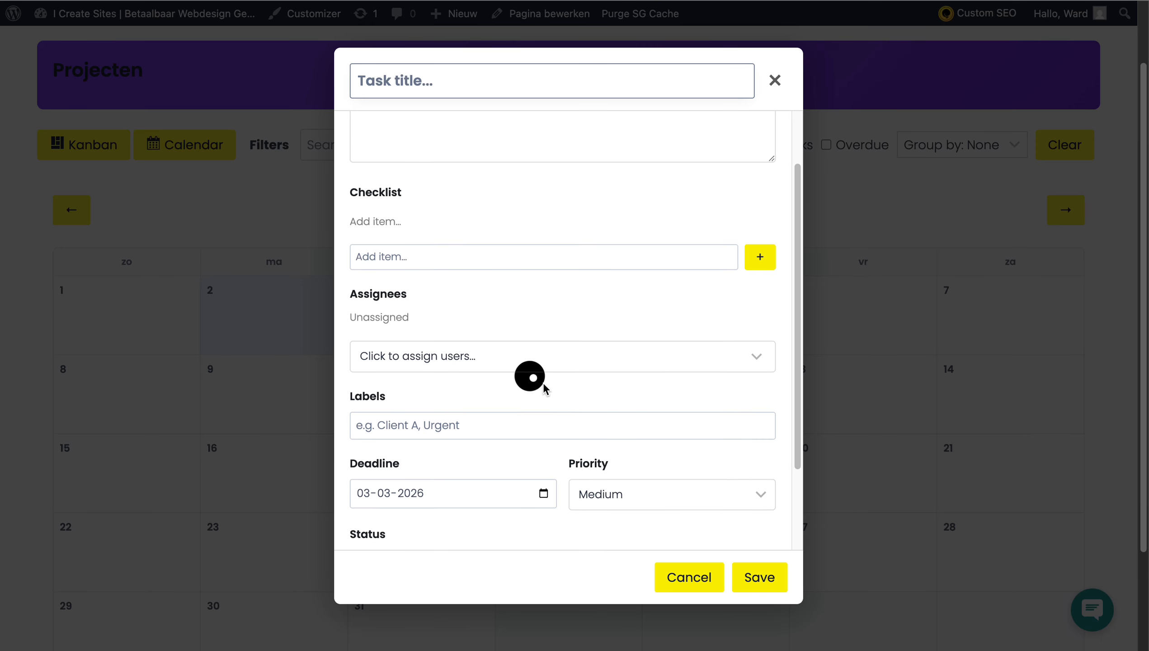
{"action": "left_click", "coordinate": [684, 579]}
{"action": "scroll", "coordinate": [635, 509], "scroll_direction": "down", "scroll_amount": 3}
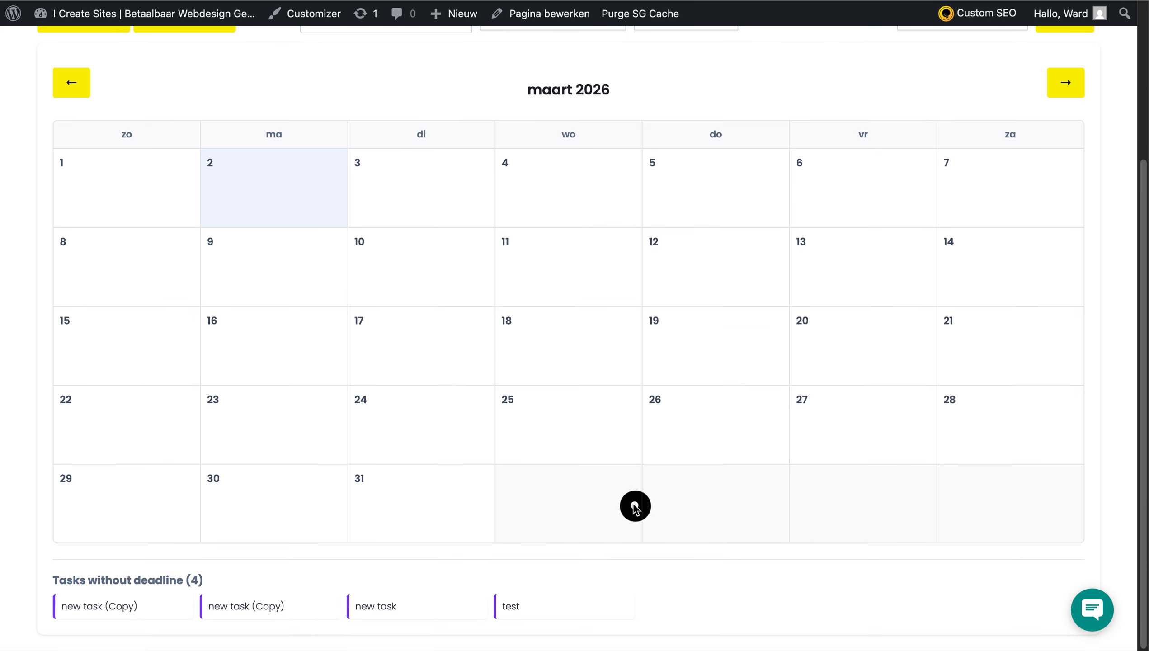
{"action": "scroll", "coordinate": [635, 506], "scroll_direction": "up", "scroll_amount": 5}
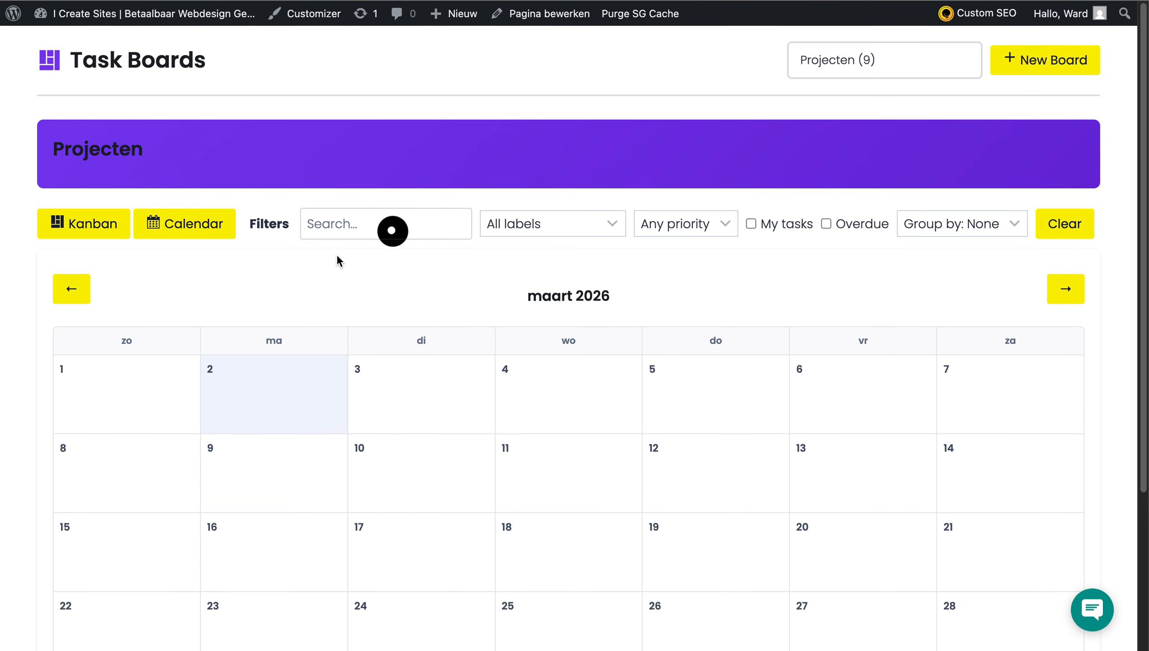
Step: Return to the Kanban view and look through the tasks in the Debugging column
{"action": "left_click", "coordinate": [92, 223]}
{"action": "scroll", "coordinate": [355, 378], "scroll_direction": "down", "scroll_amount": 2}
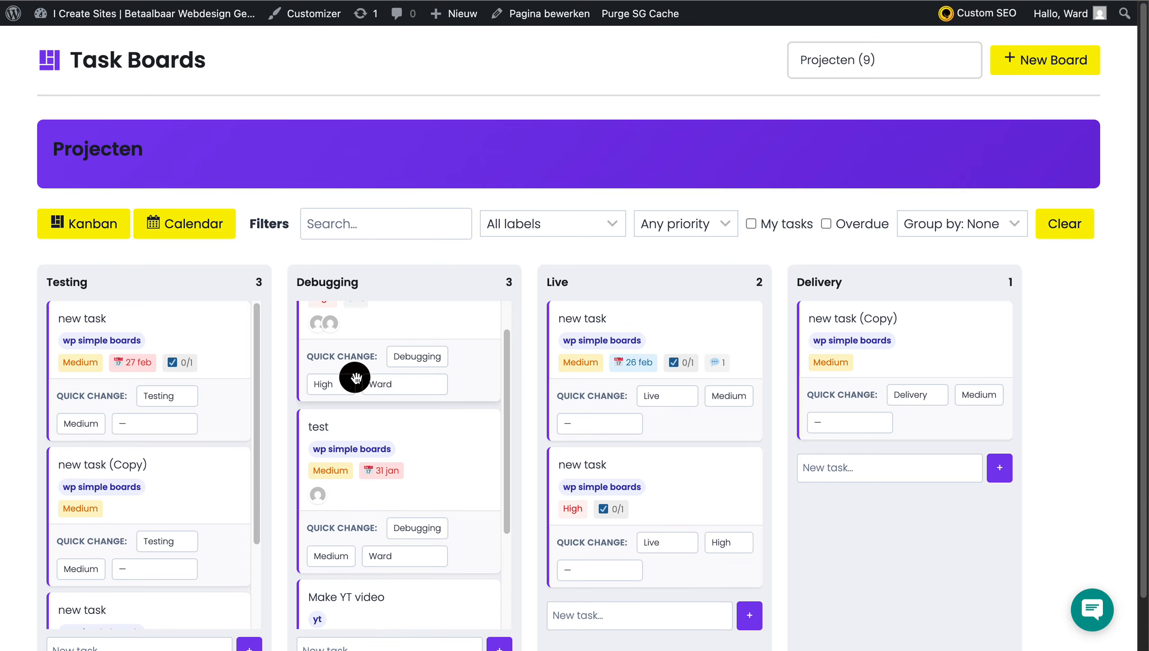
{"action": "scroll", "coordinate": [364, 387], "scroll_direction": "down", "scroll_amount": 3}
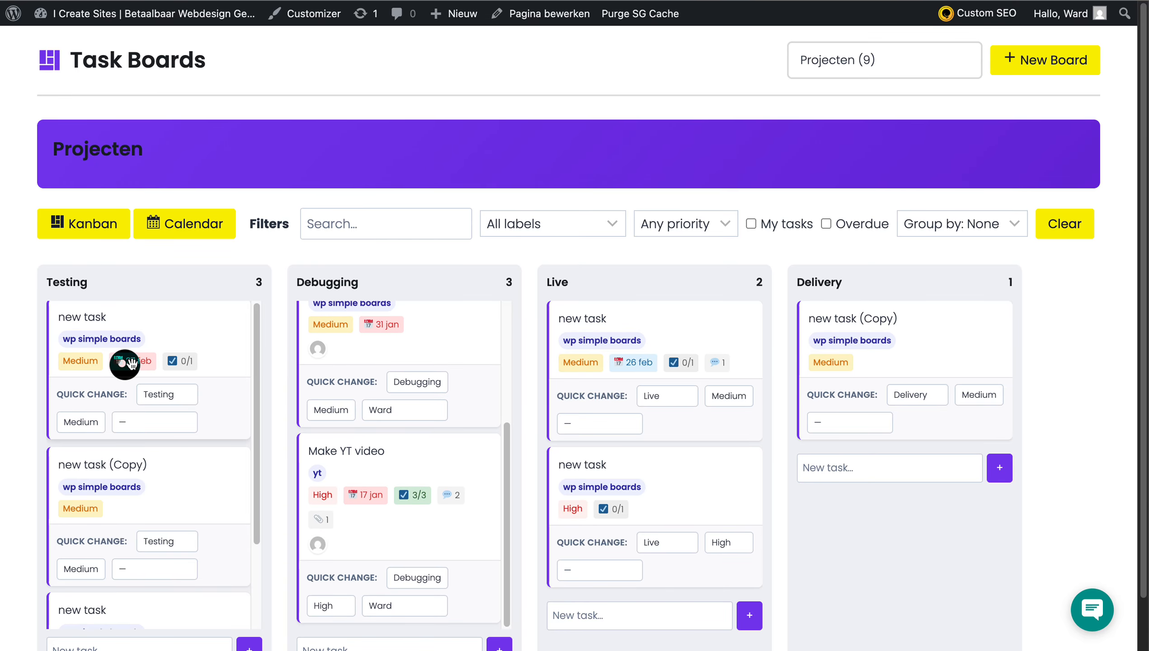
Step: Show February 2026 in the calendar, review the details of the task on the 26th and close it without saving
{"action": "left_click", "coordinate": [200, 230]}
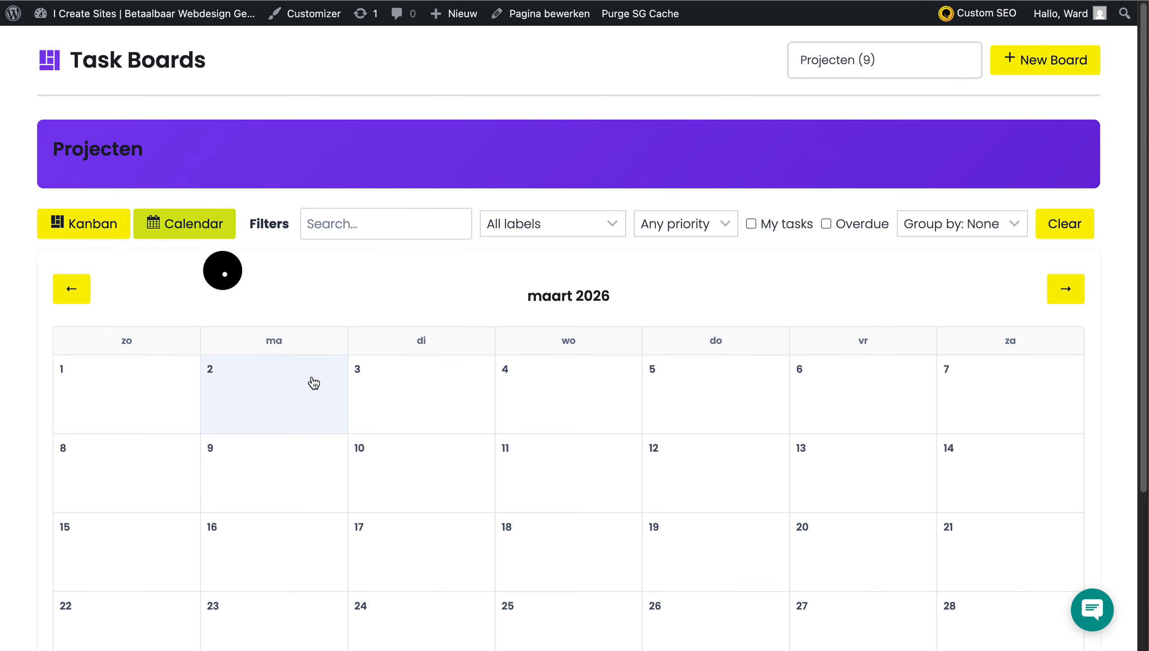
{"action": "left_click", "coordinate": [72, 288]}
{"action": "scroll", "coordinate": [455, 479], "scroll_direction": "down", "scroll_amount": 3}
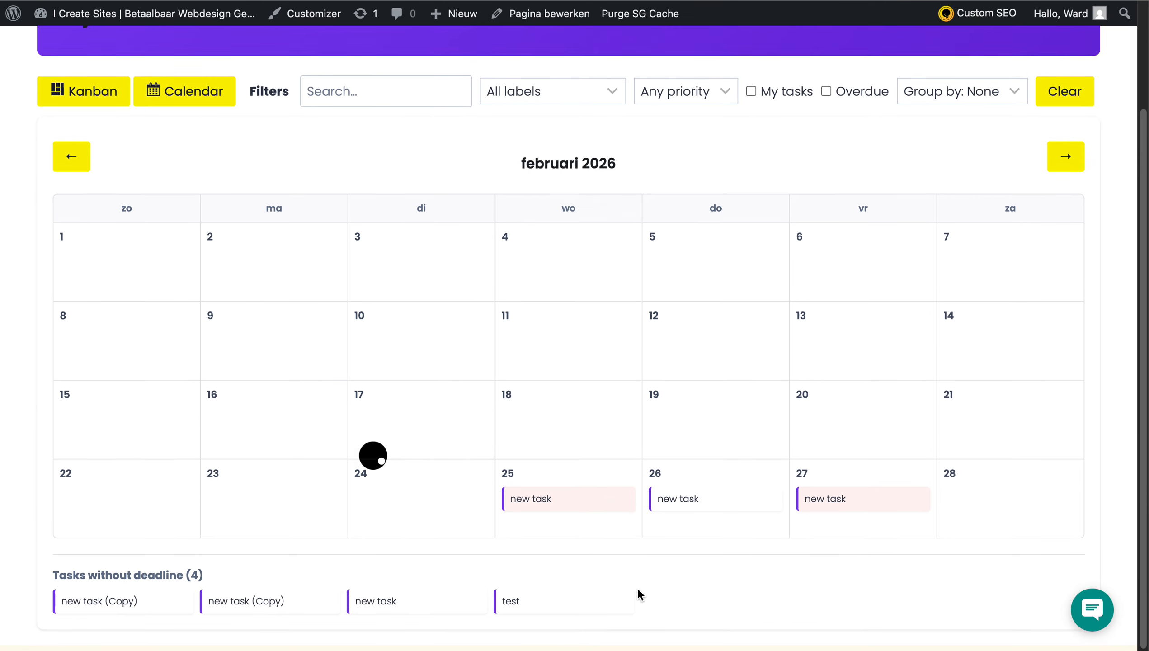
{"action": "left_click", "coordinate": [710, 504]}
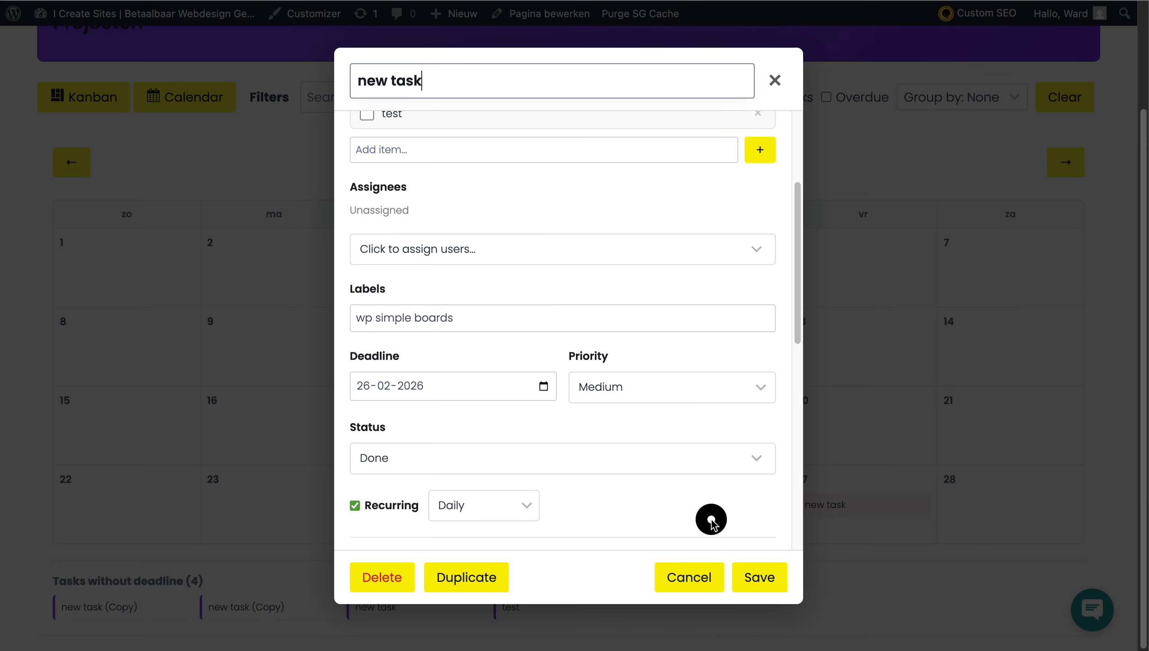
{"action": "scroll", "coordinate": [526, 208], "scroll_direction": "down", "scroll_amount": 5}
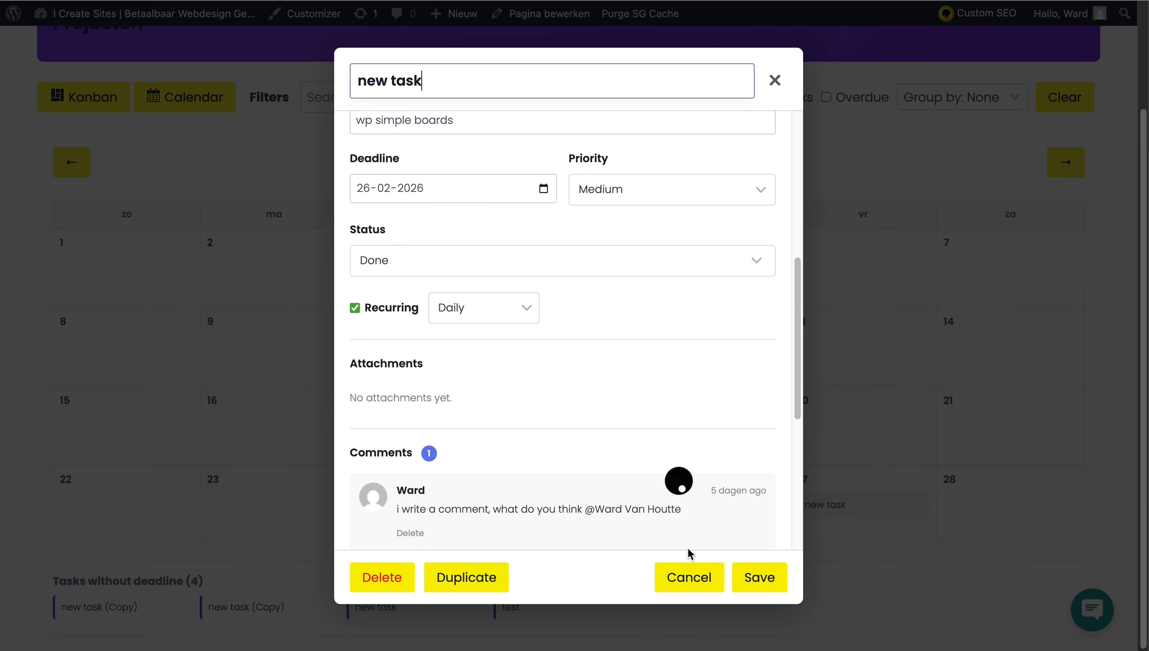
{"action": "left_click", "coordinate": [690, 568]}
{"action": "scroll", "coordinate": [752, 501], "scroll_direction": "up", "scroll_amount": 2}
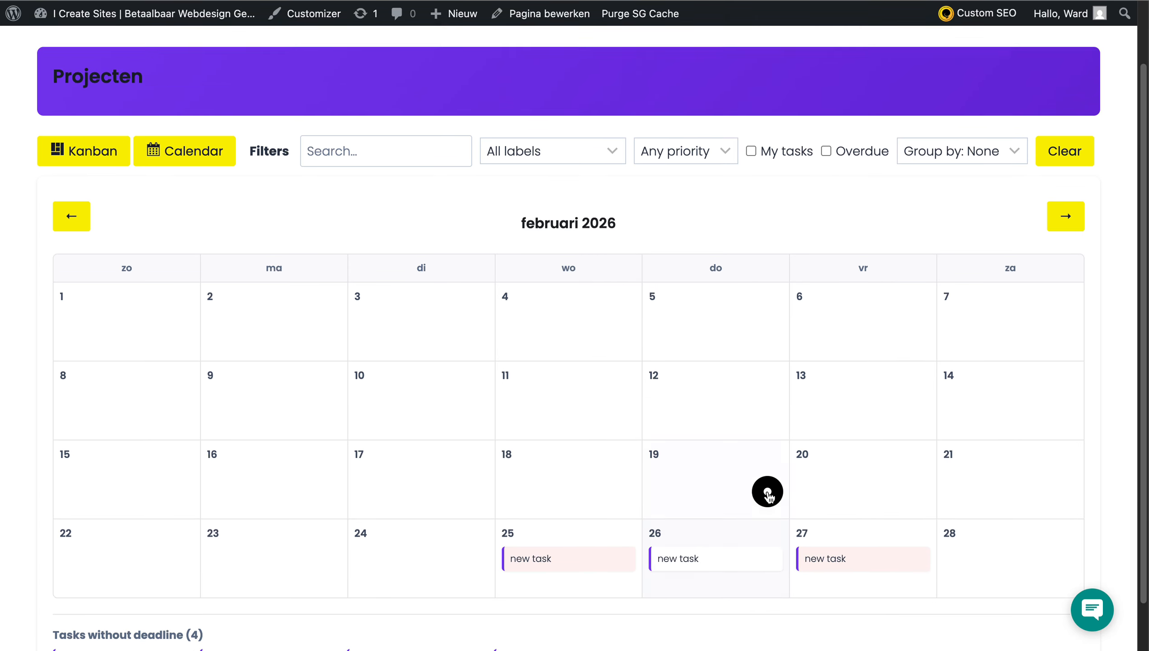
{"action": "scroll", "coordinate": [767, 493], "scroll_direction": "up", "scroll_amount": 2}
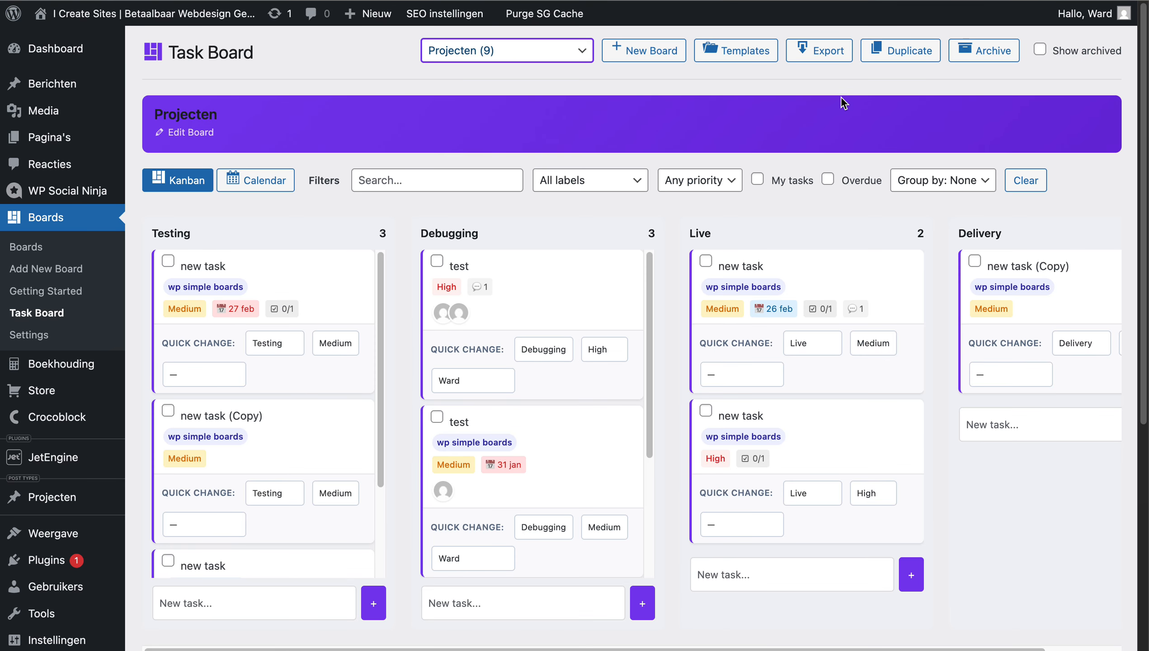
Step: Duplicate the Projecten board in the admin area, leaving the name empty to use the default copy name
{"action": "left_click", "coordinate": [907, 56]}
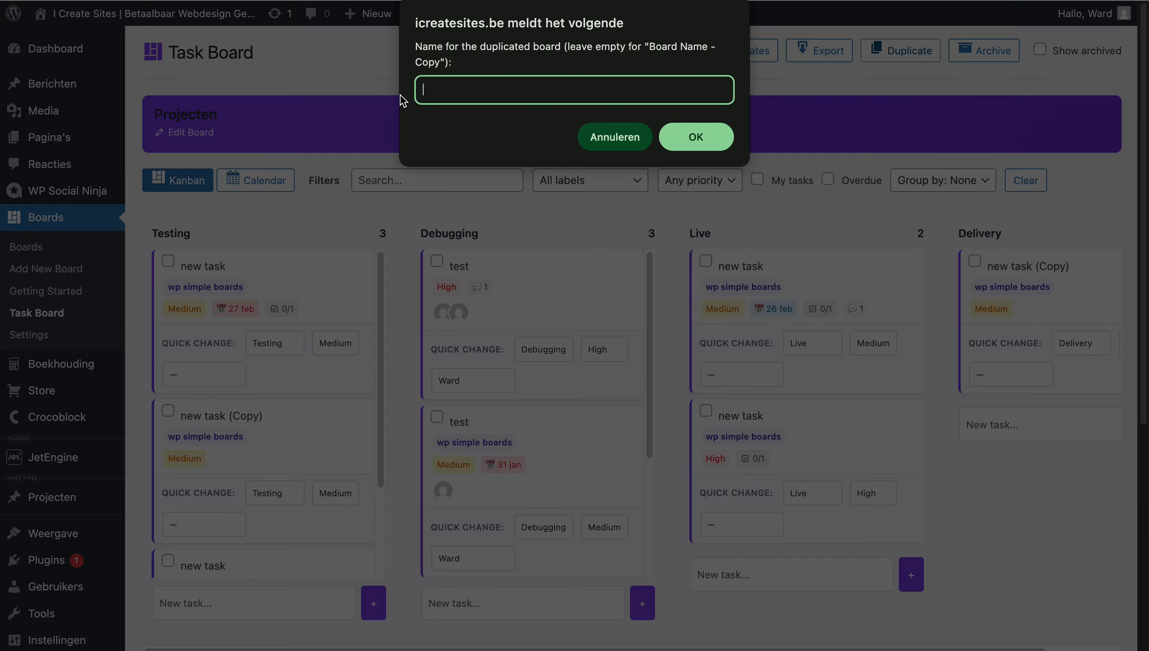
{"action": "left_click_drag", "start_coordinate": [416, 48], "coordinate": [522, 58]}
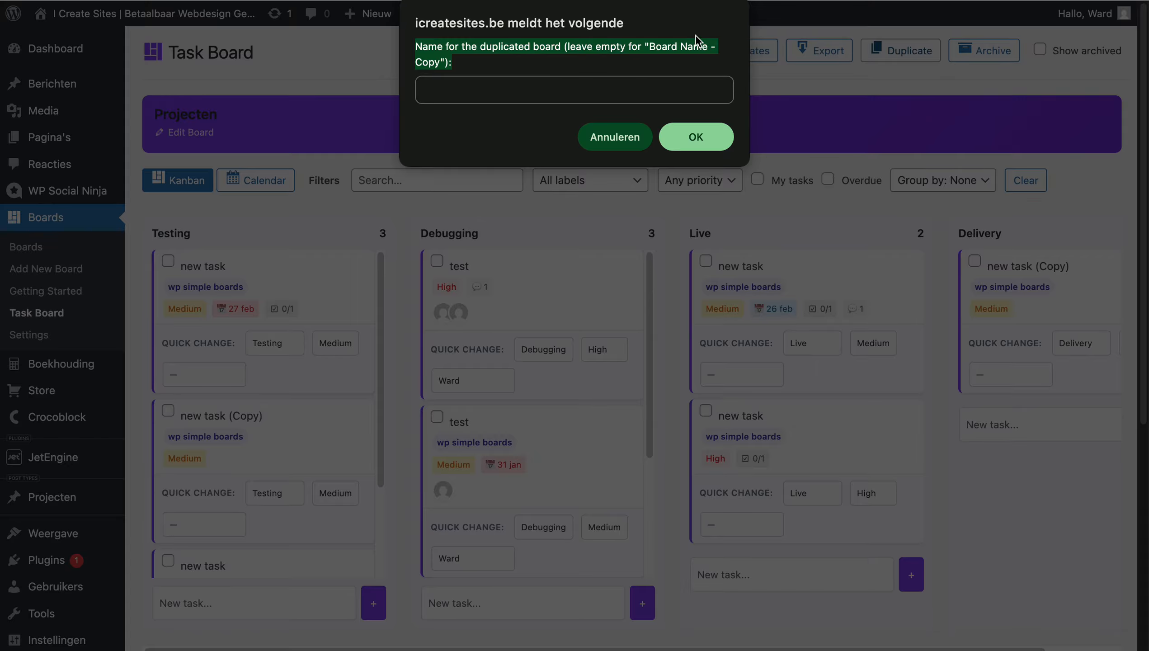
{"action": "left_click", "coordinate": [689, 150]}
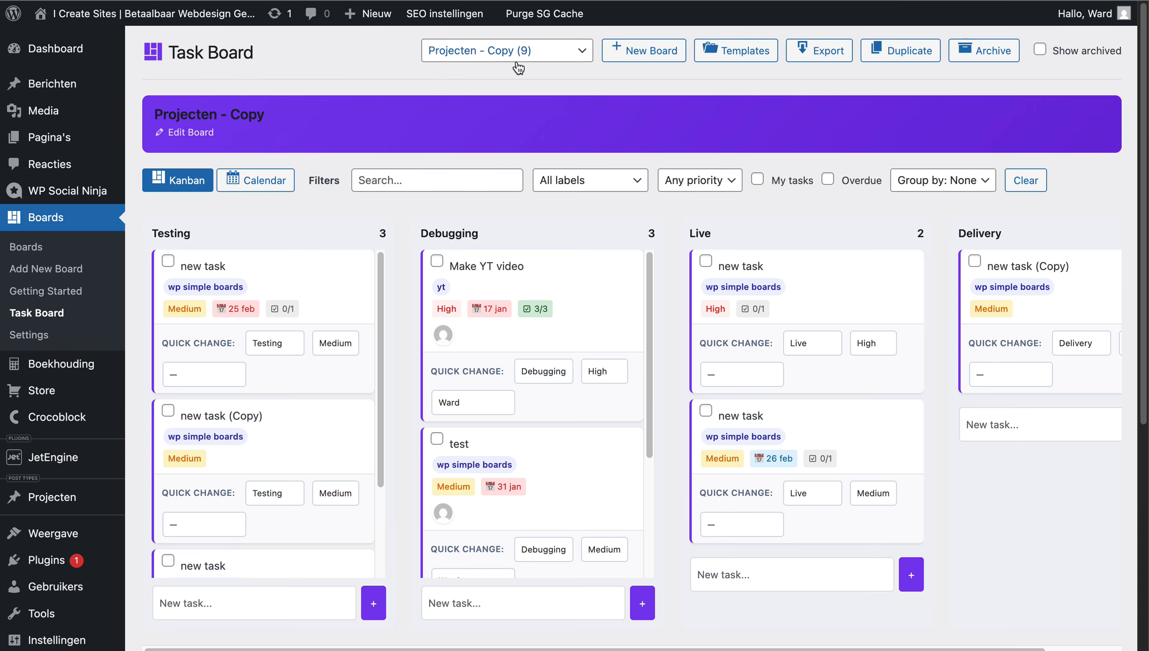
Step: Check the board list and the tasks of the Projecten - Copy board, and archive that copy
{"action": "left_click", "coordinate": [517, 51]}
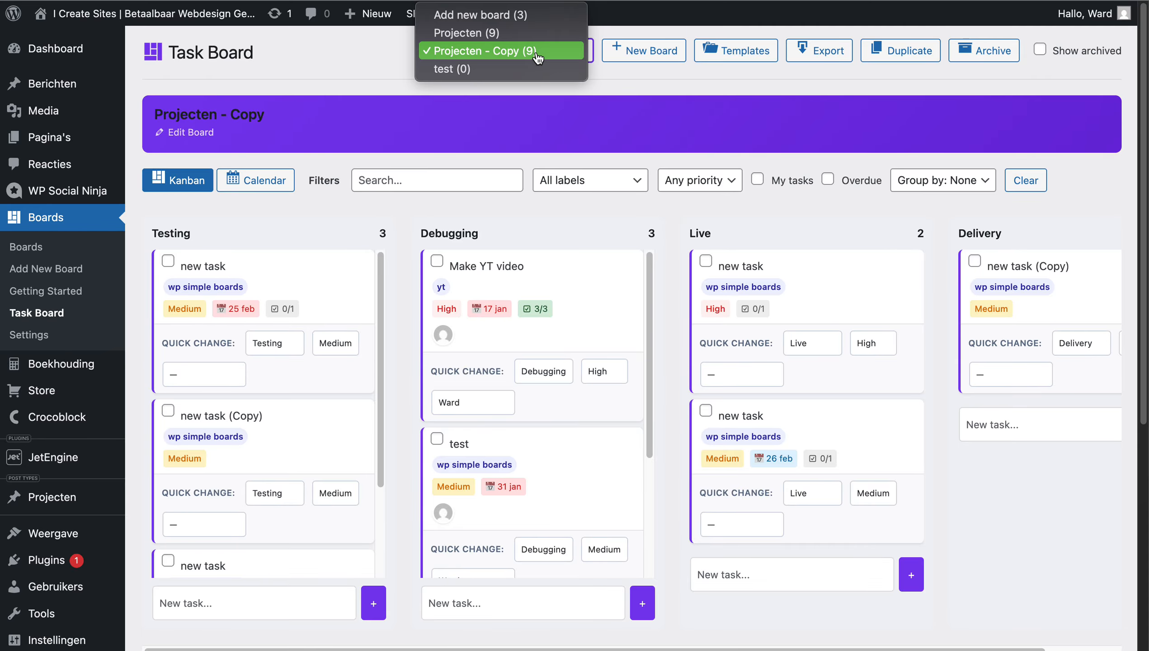
{"action": "left_click", "coordinate": [513, 100]}
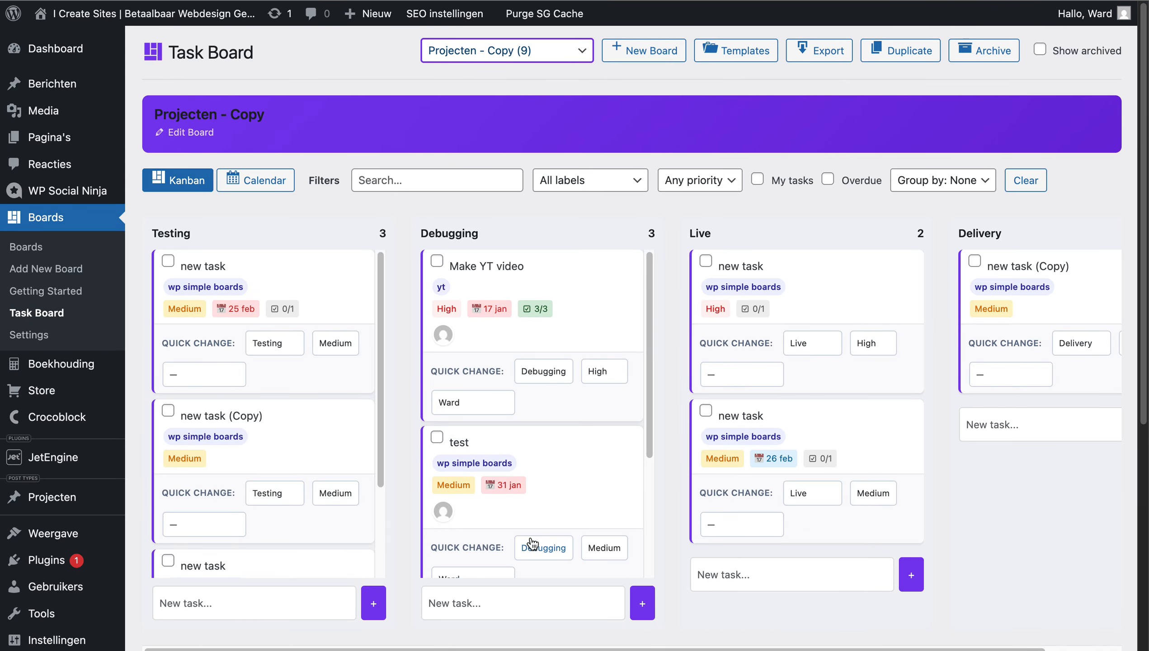
{"action": "scroll", "coordinate": [531, 542], "scroll_direction": "down", "scroll_amount": 5}
{"action": "scroll", "coordinate": [525, 537], "scroll_direction": "up", "scroll_amount": 5}
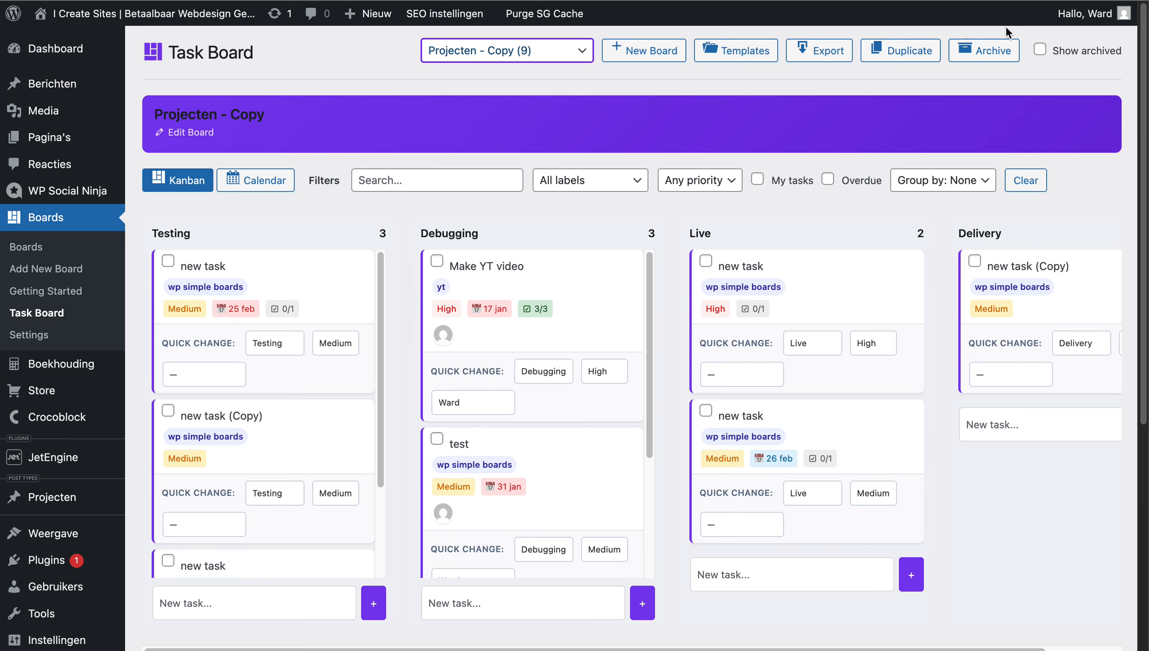
{"action": "left_click", "coordinate": [988, 53]}
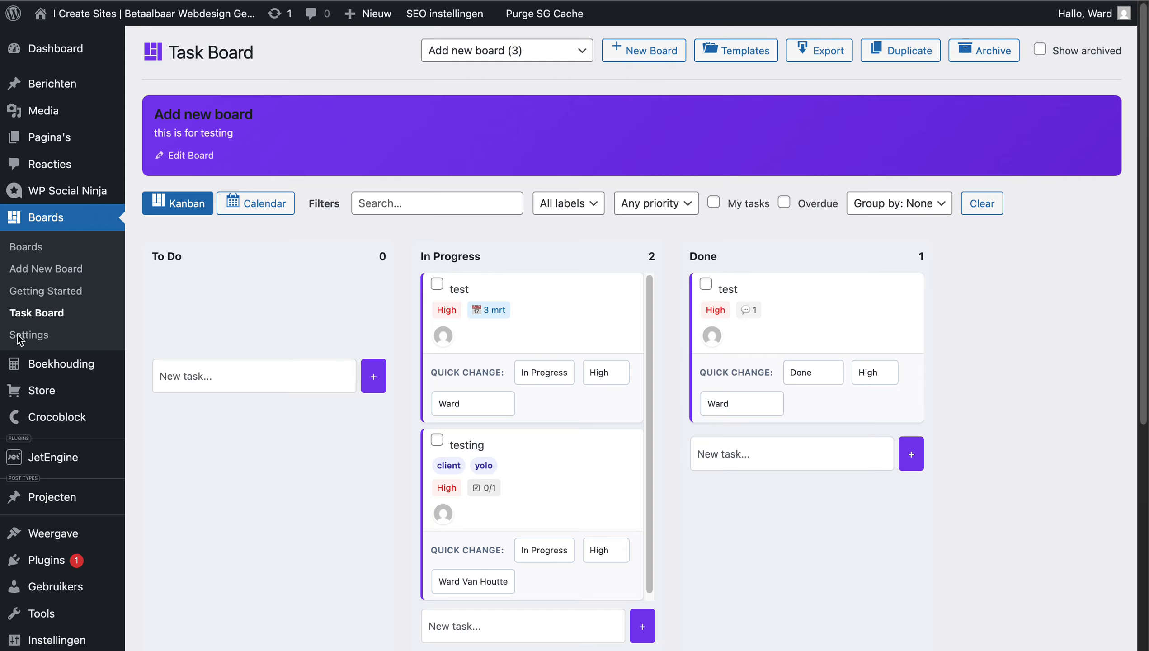
Step: Open the Boards plugin settings, view the available color schemes and turn off dark mode
{"action": "left_click", "coordinate": [37, 335]}
{"action": "scroll", "coordinate": [263, 414], "scroll_direction": "down", "scroll_amount": 5}
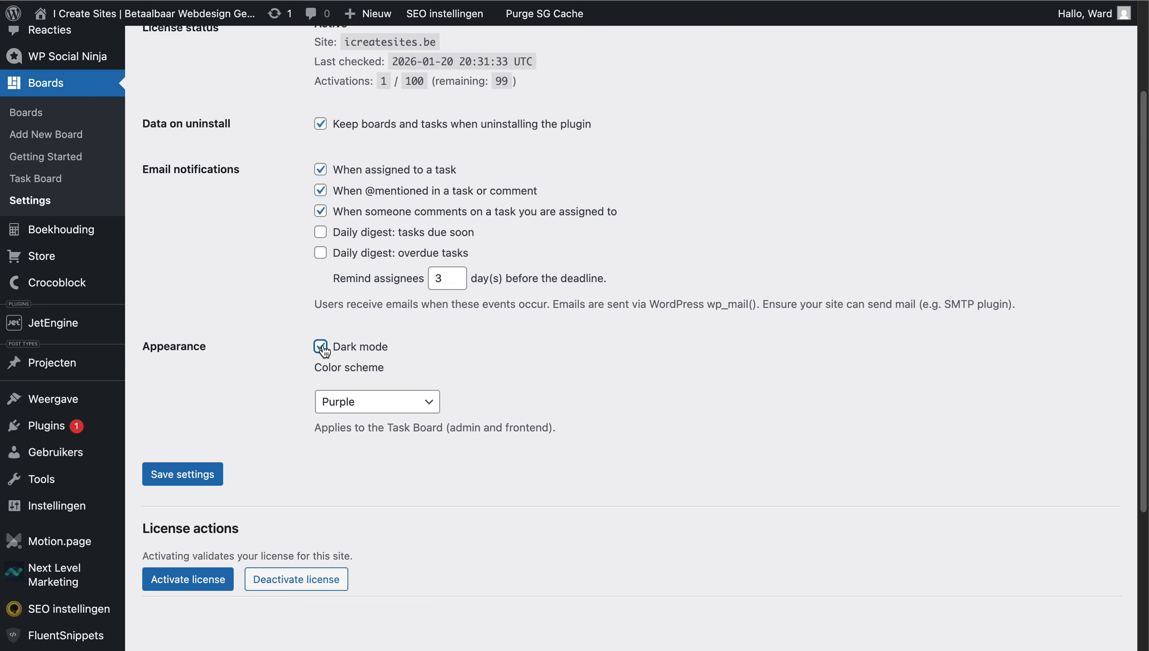
{"action": "left_click", "coordinate": [349, 400]}
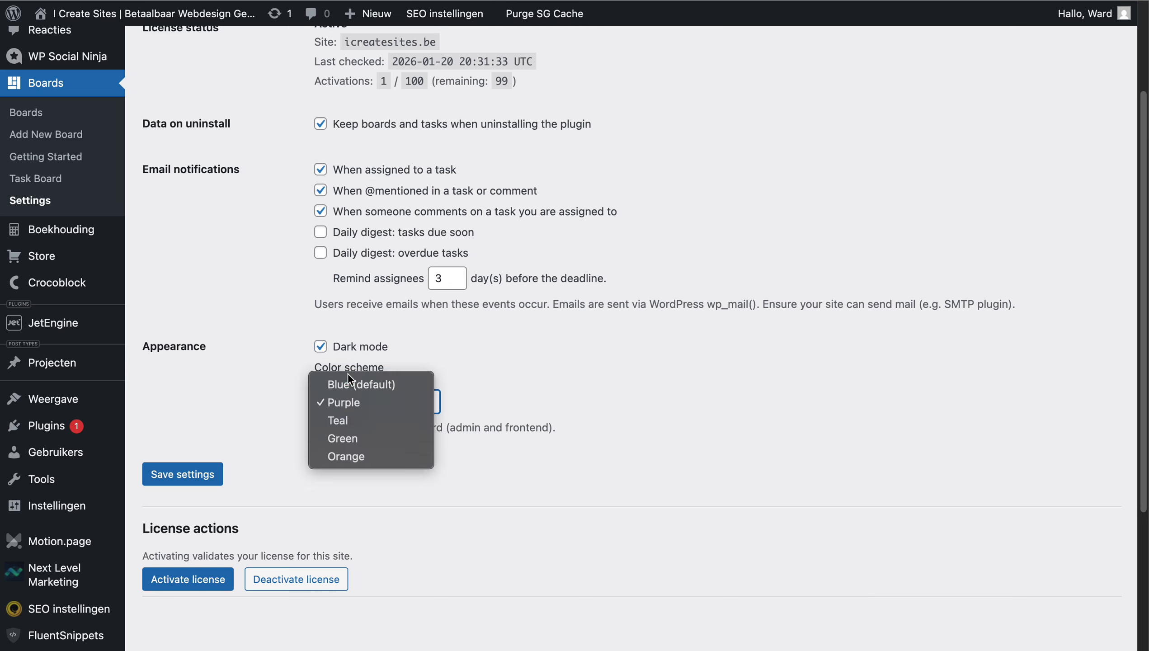
{"action": "left_click", "coordinate": [301, 347]}
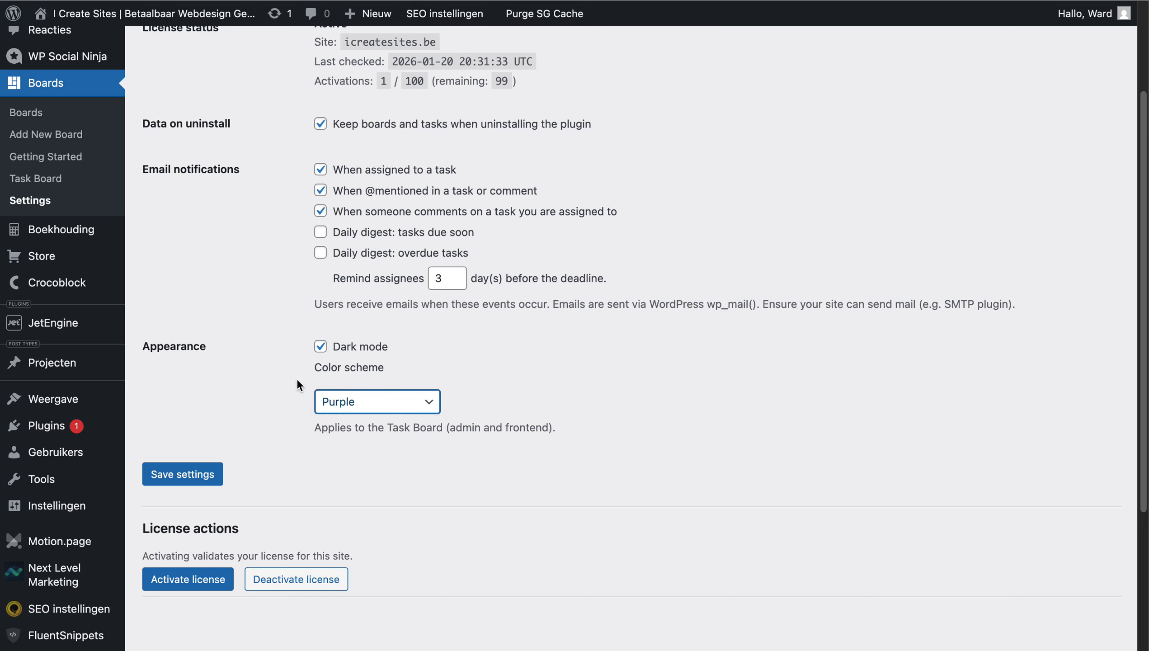
{"action": "left_click", "coordinate": [322, 347]}
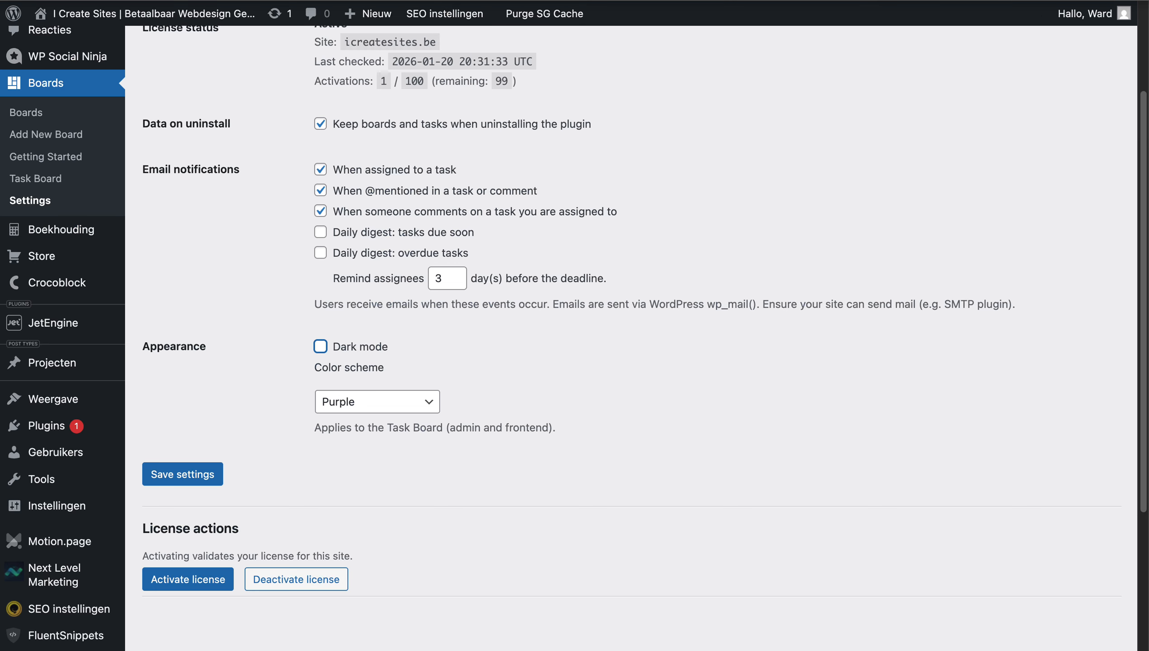
Step: Set the task board's color scheme to Green and save the settings
{"action": "left_click", "coordinate": [363, 403]}
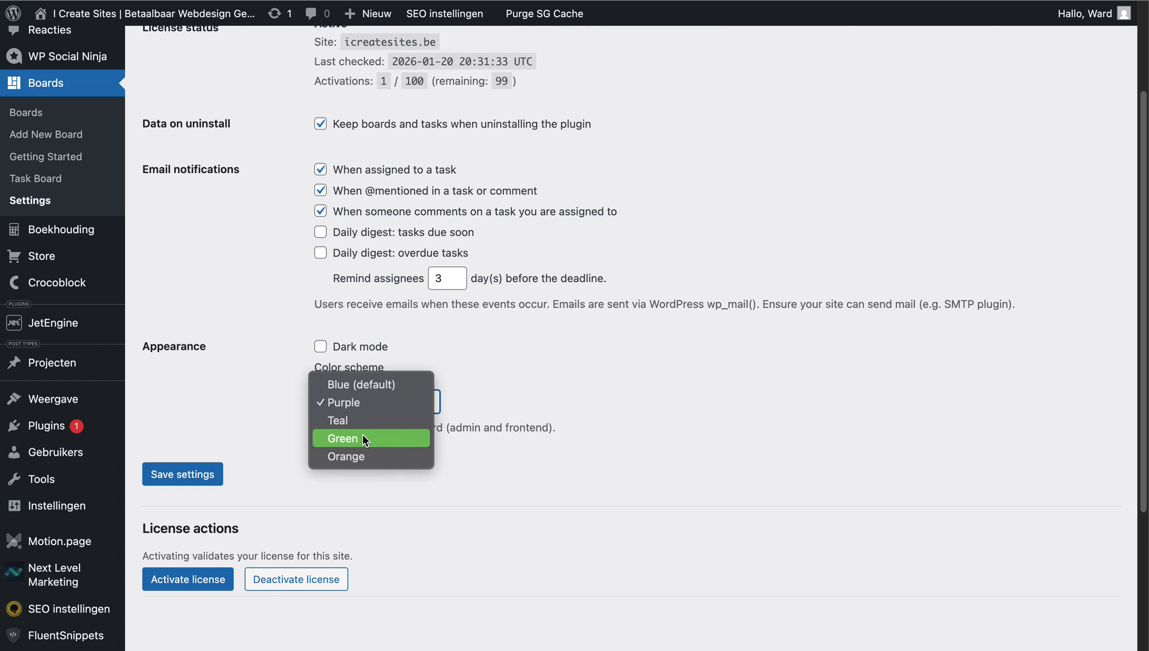
{"action": "left_click", "coordinate": [203, 473]}
{"action": "left_click", "coordinate": [200, 475]}
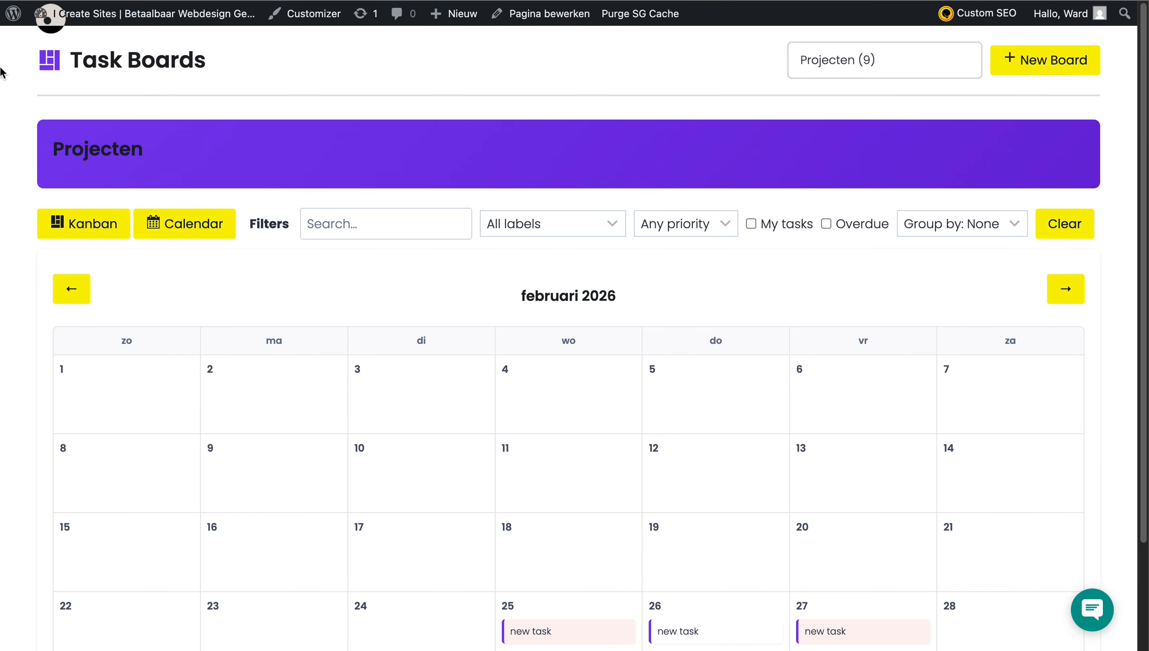
Step: Reload the front-end Projecten board and check its colors across the columns and task cards
{"action": "key", "text": "super+r"}
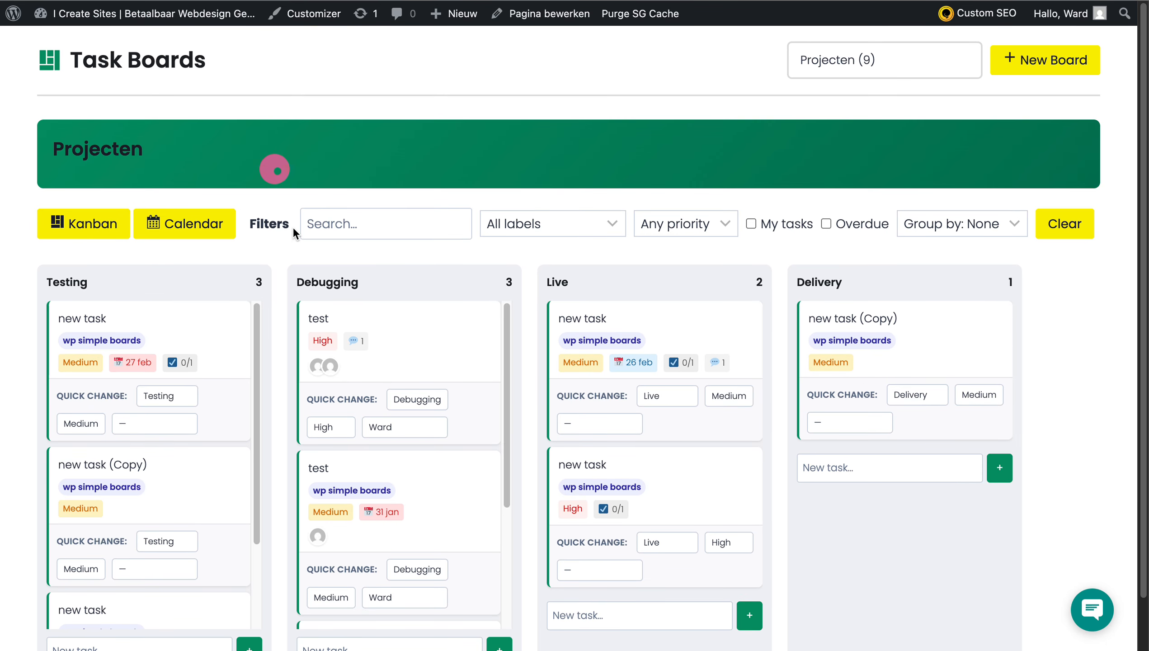
{"action": "scroll", "coordinate": [294, 230], "scroll_direction": "down", "scroll_amount": 2}
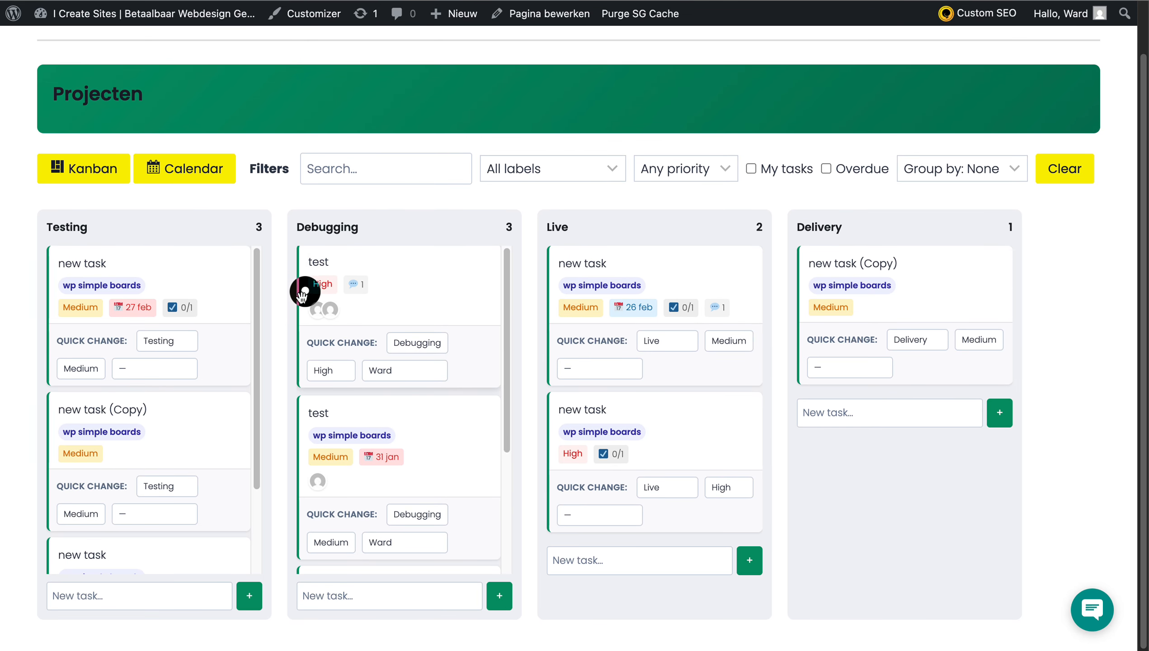
{"action": "scroll", "coordinate": [321, 486], "scroll_direction": "down", "scroll_amount": 4}
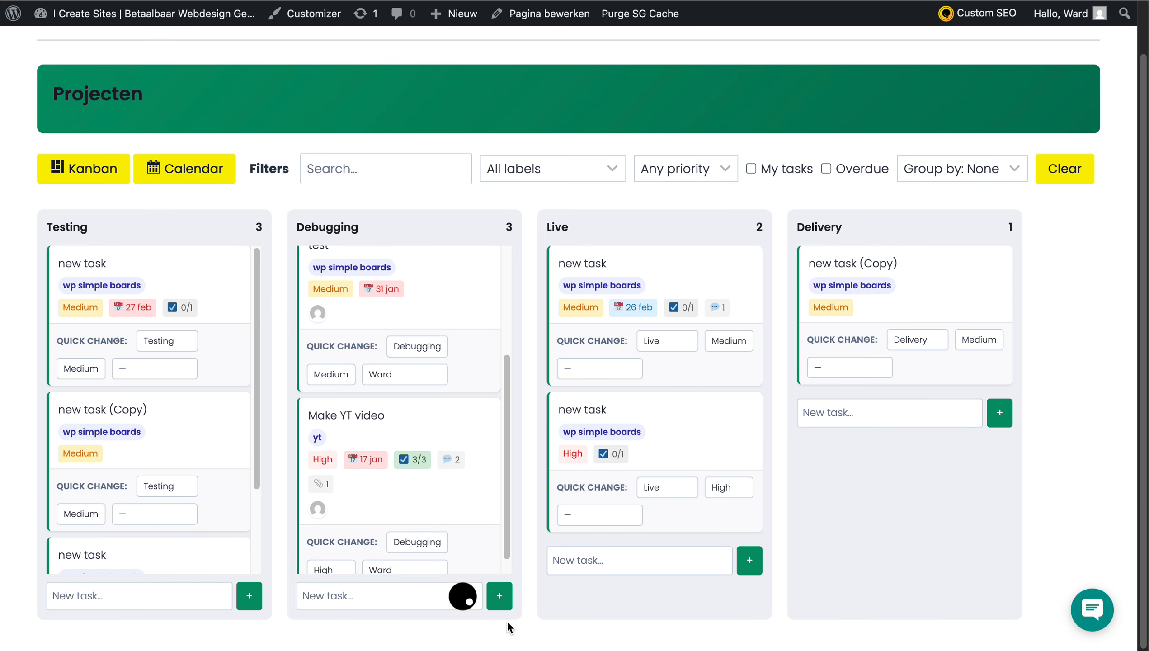
Step: Turn dark mode on in the Boards plugin settings and save the settings
{"action": "scroll", "coordinate": [747, 455], "scroll_direction": "up", "scroll_amount": 2}
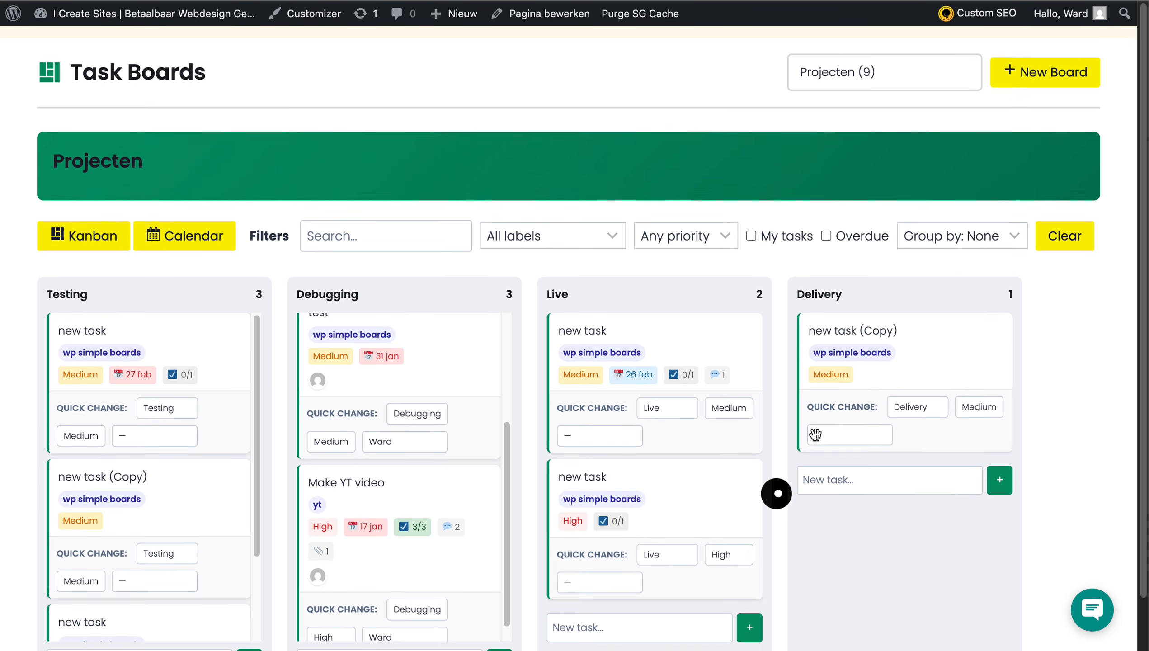
{"action": "scroll", "coordinate": [776, 493], "scroll_direction": "down", "scroll_amount": 1}
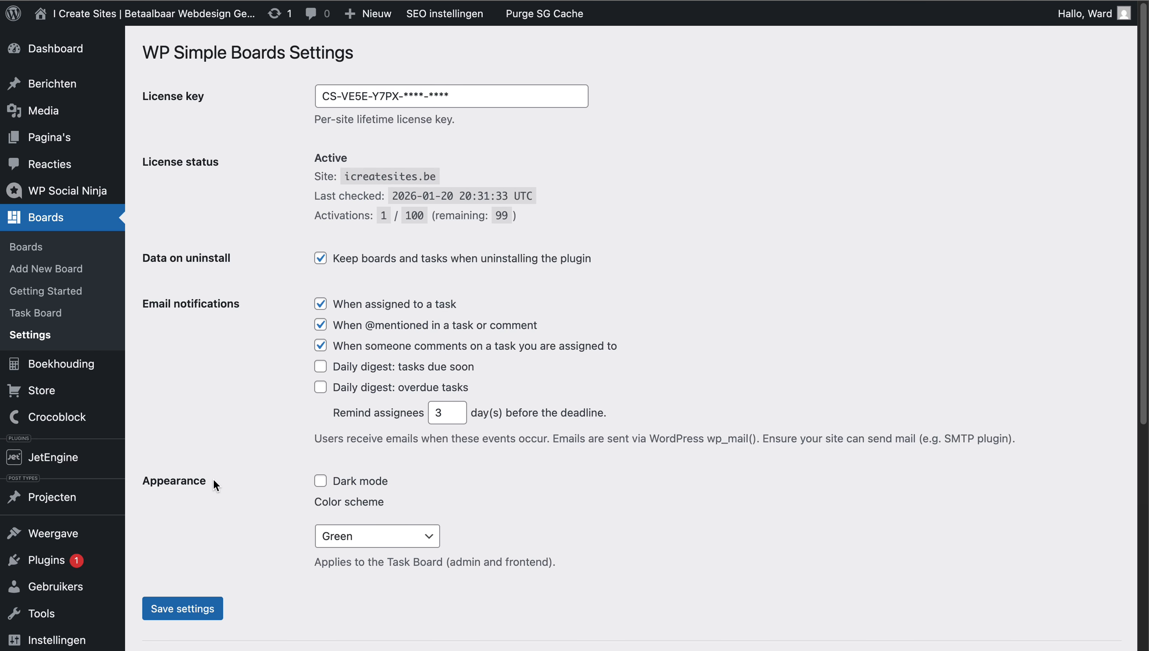
{"action": "left_click", "coordinate": [188, 614]}
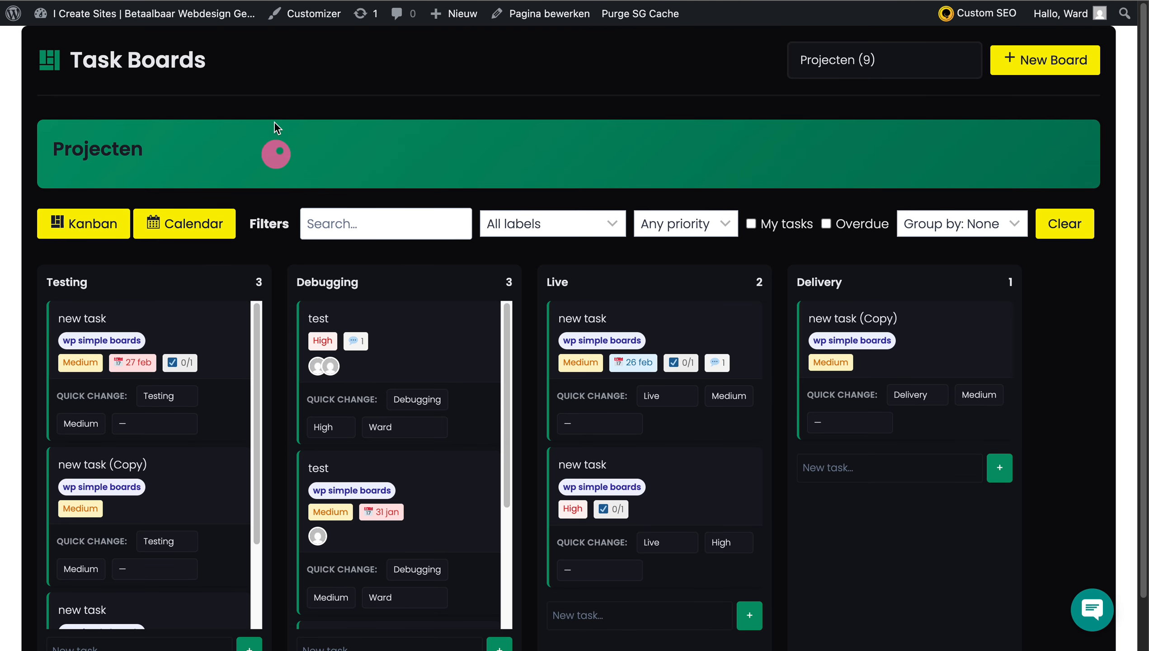
Step: Examine the front-end Projecten board in dark mode, including the task cards in the Testing, Debugging, Live and Delivery columns
{"action": "scroll", "coordinate": [269, 133], "scroll_direction": "down", "scroll_amount": 1}
{"action": "scroll", "coordinate": [868, 554], "scroll_direction": "down", "scroll_amount": 2}
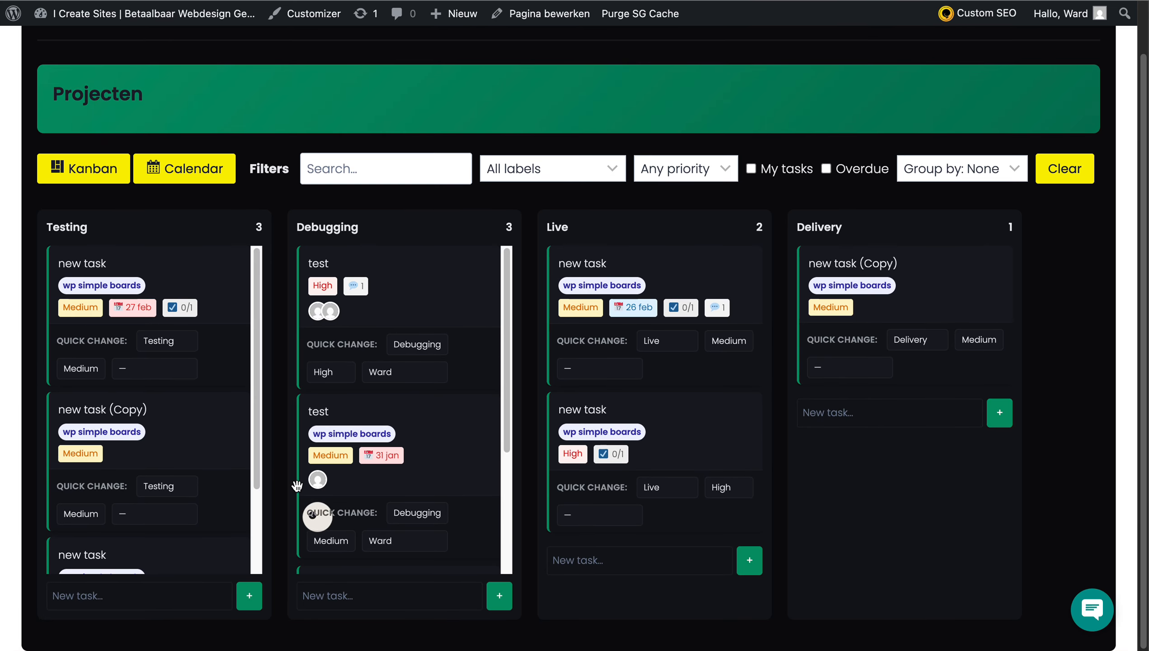
{"action": "scroll", "coordinate": [377, 483], "scroll_direction": "down", "scroll_amount": 4}
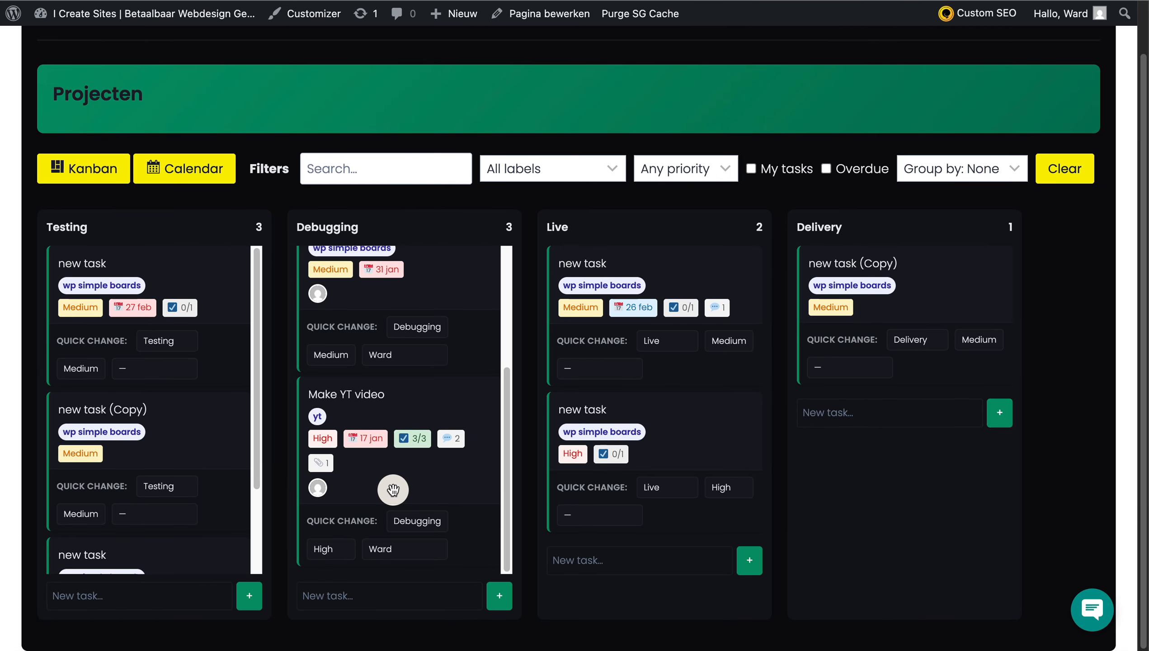
{"action": "scroll", "coordinate": [392, 489], "scroll_direction": "up", "scroll_amount": 4}
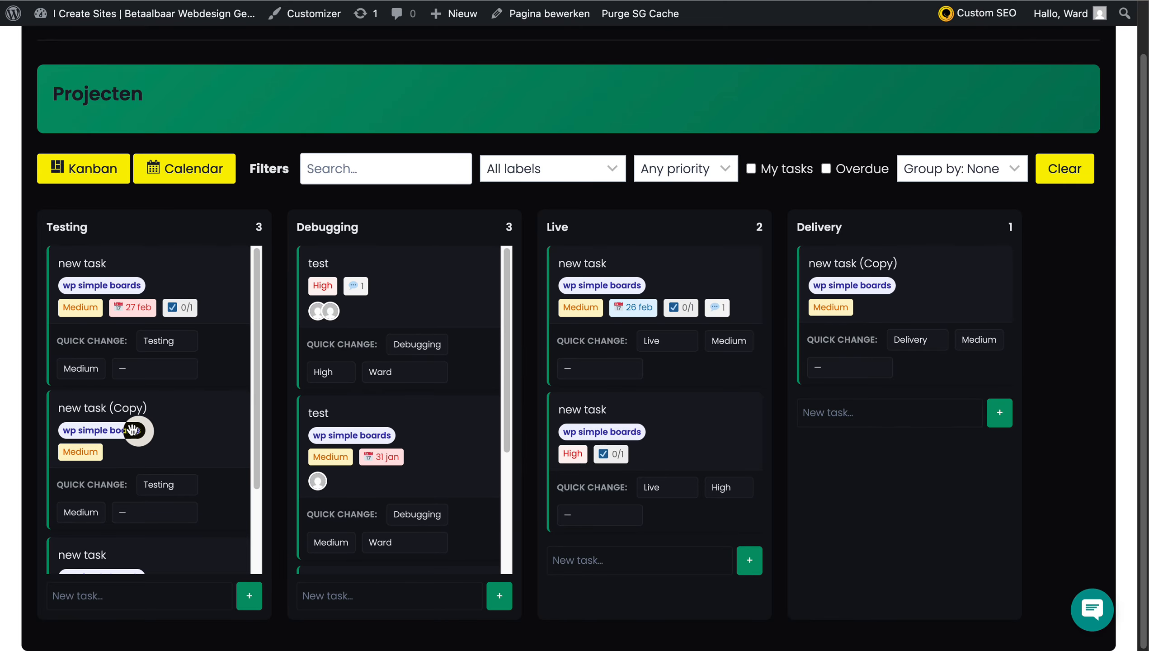
{"action": "scroll", "coordinate": [398, 361], "scroll_direction": "up", "scroll_amount": 2}
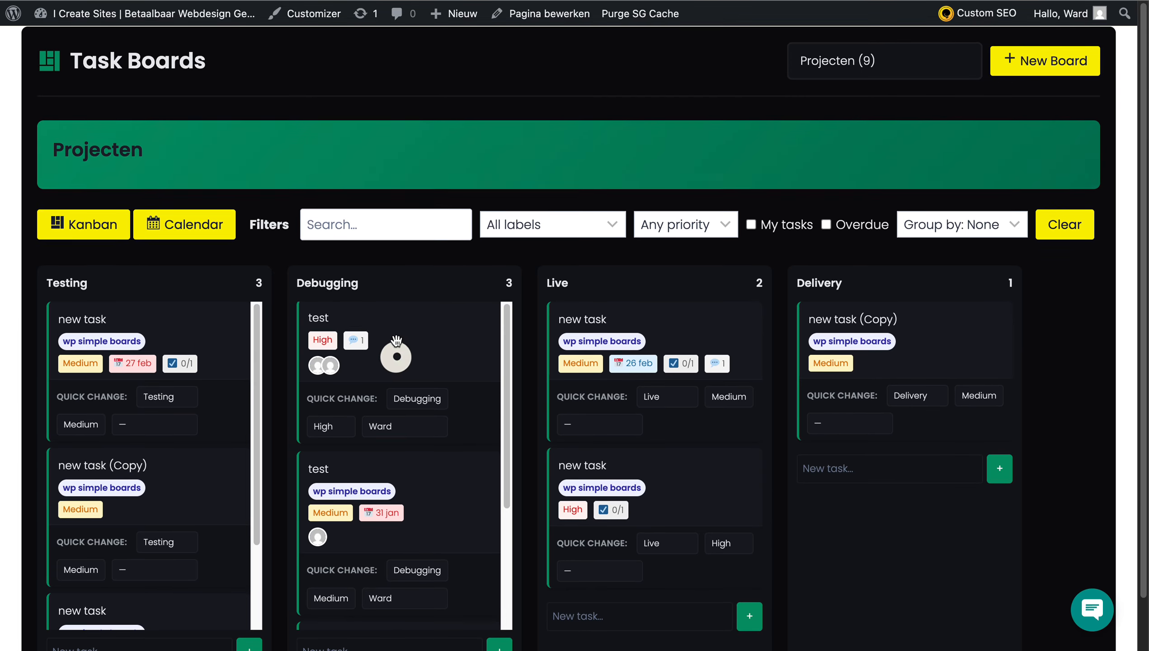
{"action": "scroll", "coordinate": [393, 337], "scroll_direction": "down", "scroll_amount": 3}
{"action": "scroll", "coordinate": [569, 328], "scroll_direction": "down", "scroll_amount": 2}
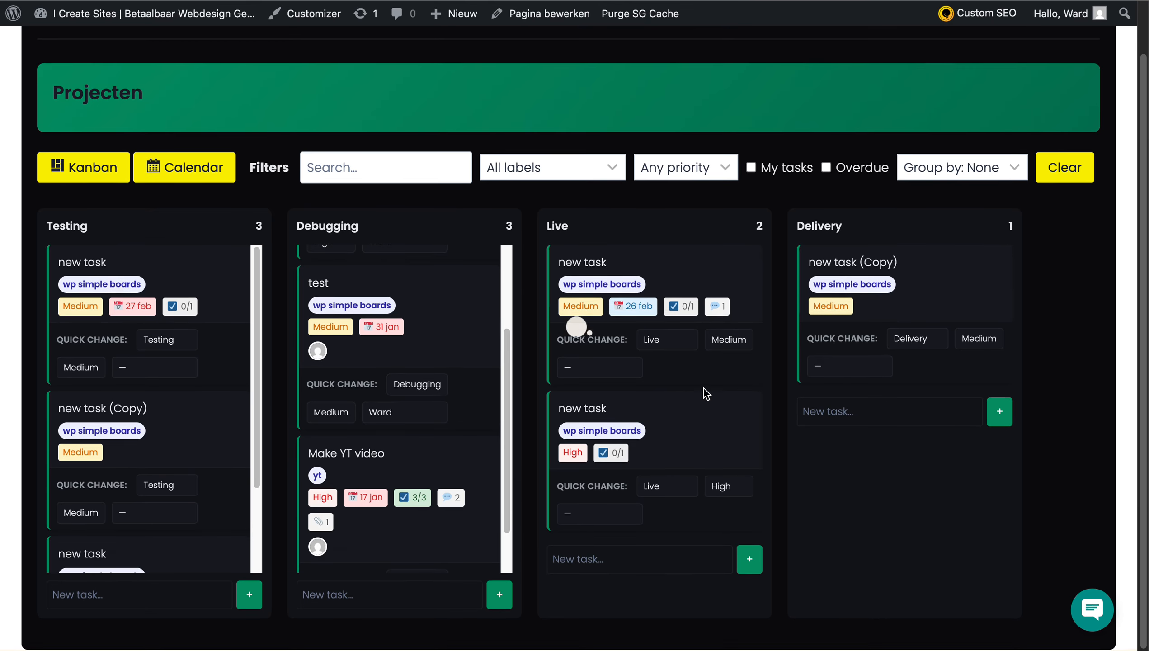
{"action": "scroll", "coordinate": [687, 333], "scroll_direction": "up", "scroll_amount": 2}
{"action": "scroll", "coordinate": [206, 224], "scroll_direction": "down", "scroll_amount": 1}
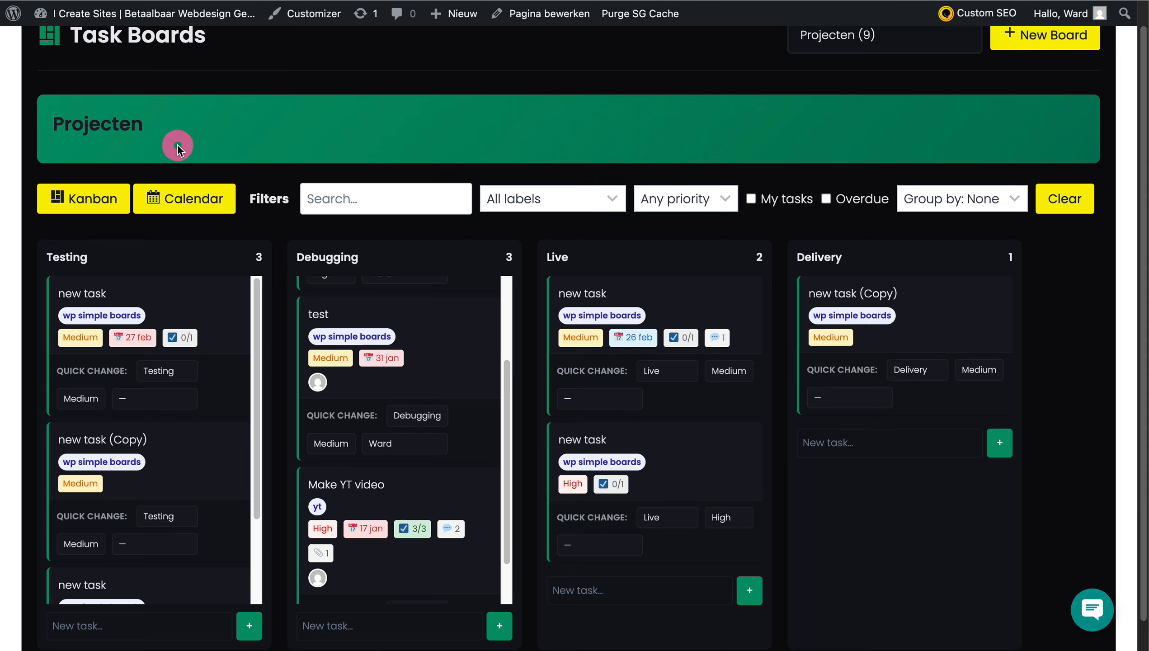
Step: Show the front-end Projecten board in Kanban view and clear its filters
{"action": "left_click", "coordinate": [101, 204]}
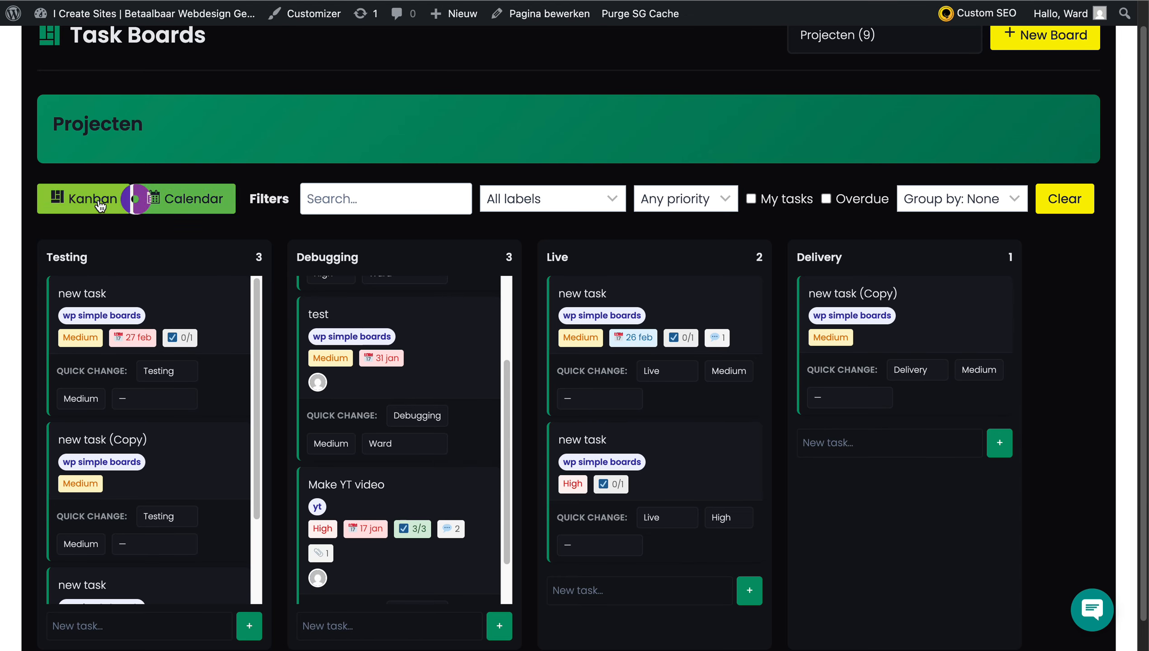
{"action": "left_click", "coordinate": [1068, 203]}
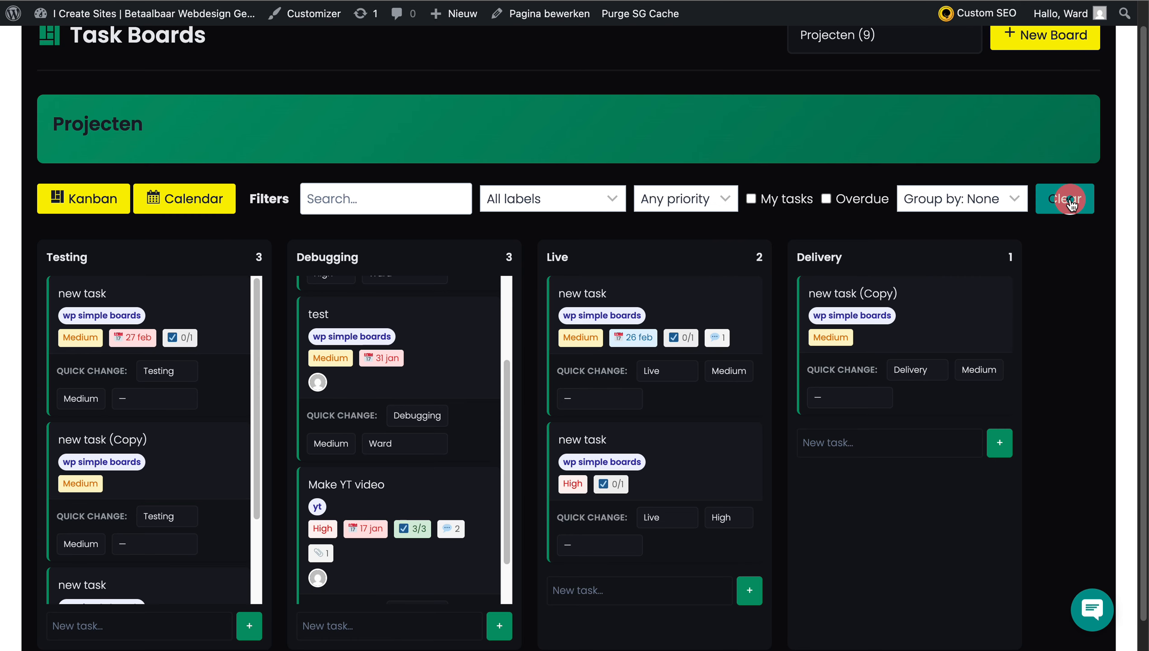
{"action": "scroll", "coordinate": [1070, 203], "scroll_direction": "up", "scroll_amount": 1}
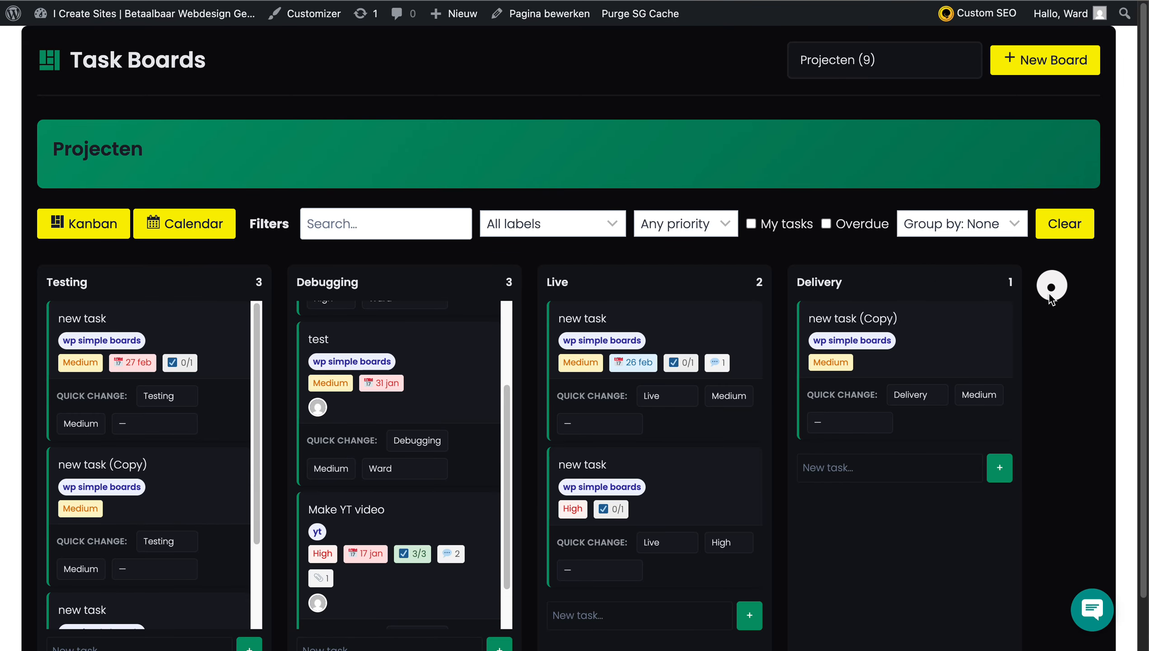
{"action": "scroll", "coordinate": [1078, 333], "scroll_direction": "up", "scroll_amount": 1}
{"action": "scroll", "coordinate": [1079, 332], "scroll_direction": "down", "scroll_amount": 3}
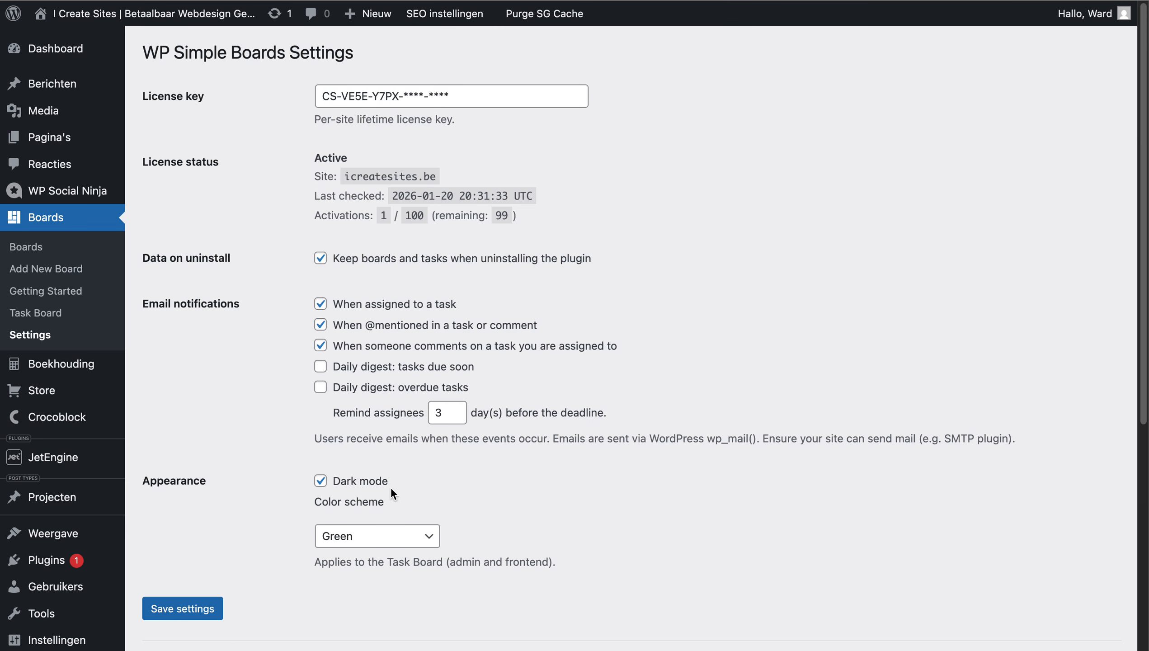
Step: Set the task board's color scheme to Purple in the Boards settings and save the settings
{"action": "left_click", "coordinate": [364, 538]}
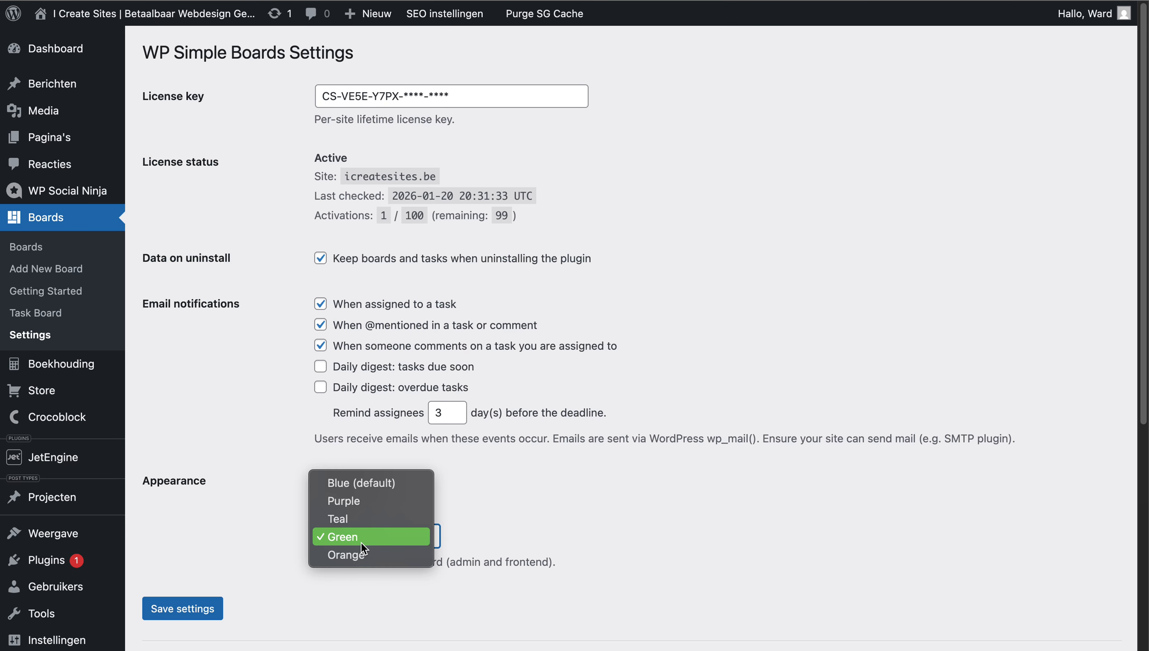
{"action": "left_click", "coordinate": [362, 502]}
{"action": "left_click", "coordinate": [207, 593]}
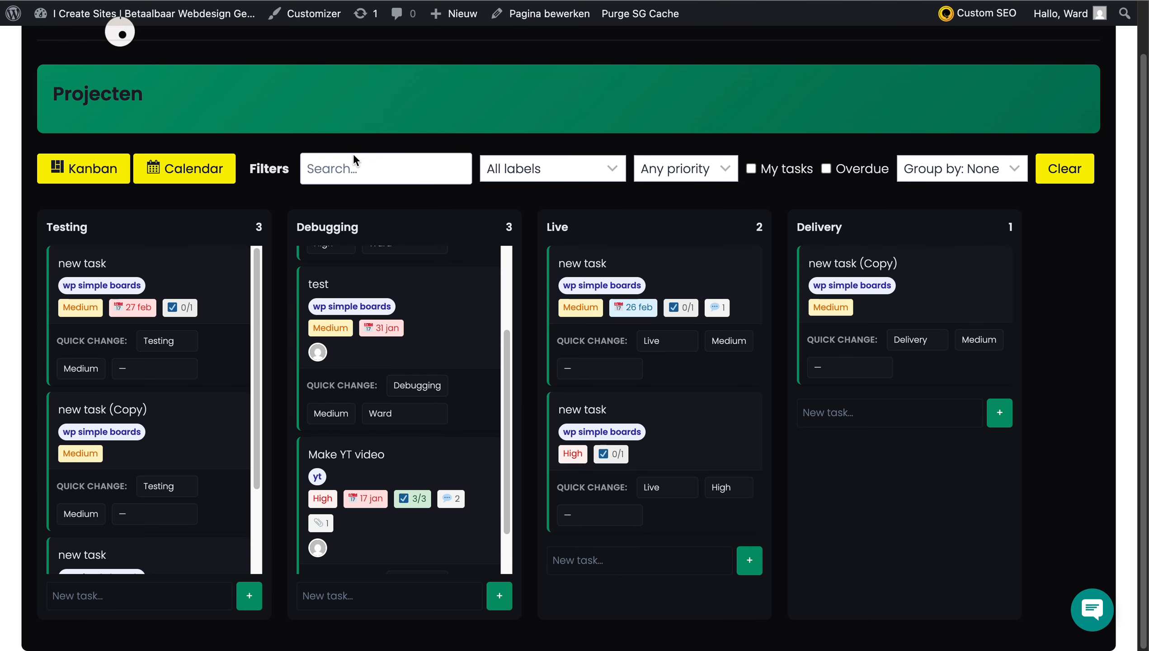
Step: Reload the front-end Projecten board and check the Purple scheme across its header and columns
{"action": "key", "text": "super+r"}
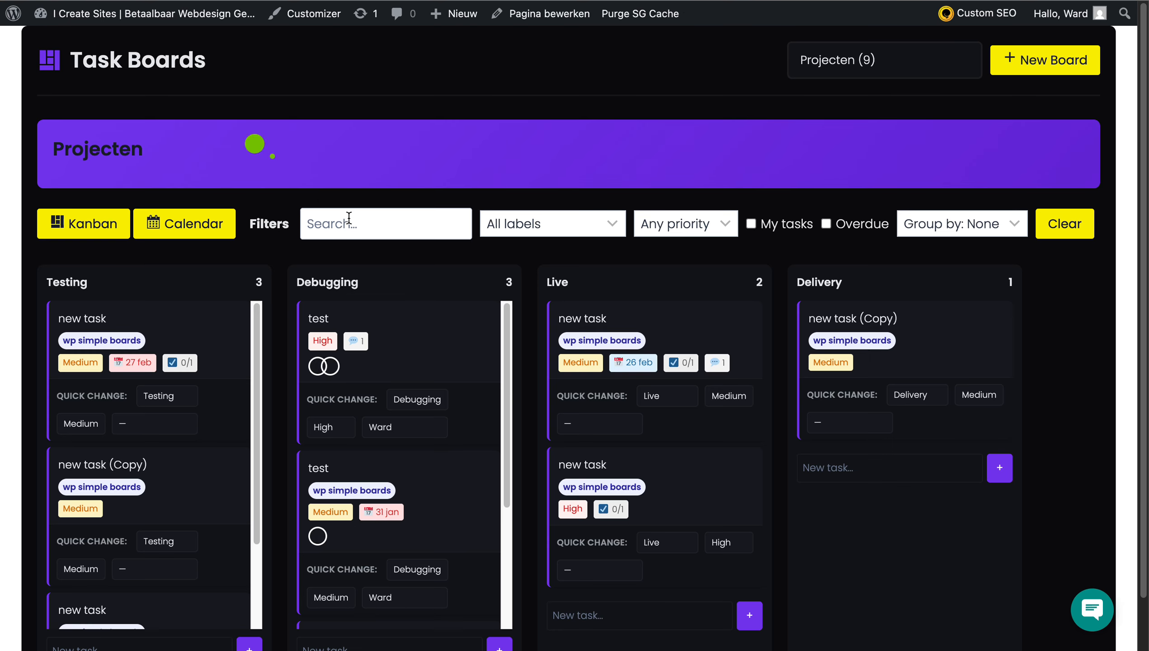
{"action": "scroll", "coordinate": [334, 306], "scroll_direction": "down", "scroll_amount": 2}
{"action": "scroll", "coordinate": [888, 455], "scroll_direction": "down", "scroll_amount": 2}
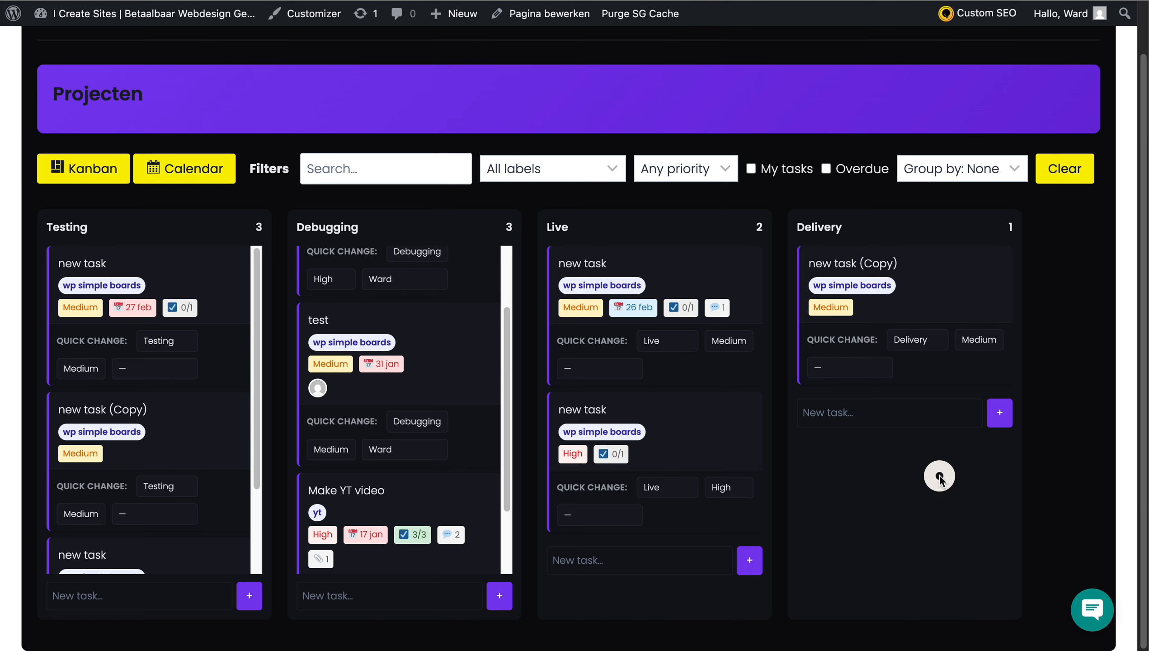
{"action": "scroll", "coordinate": [939, 476], "scroll_direction": "up", "scroll_amount": 2}
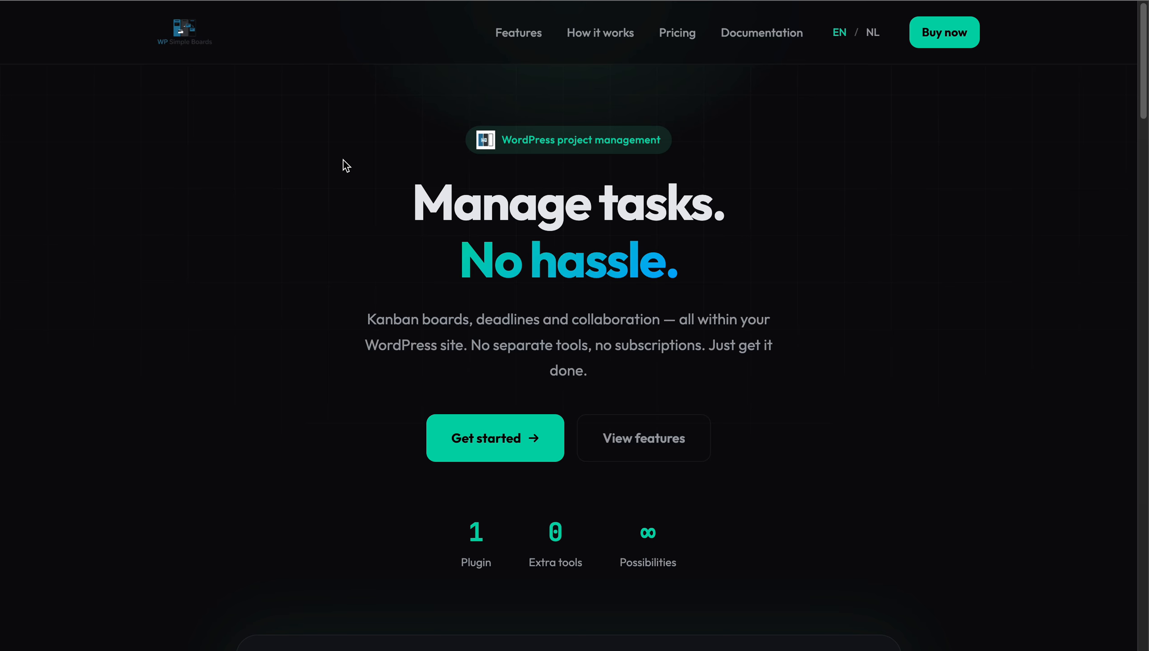
Step: Review the WP Simple Boards website home page: the sample task board, features, setup steps, pricing and closing section
{"action": "scroll", "coordinate": [379, 418], "scroll_direction": "down", "scroll_amount": 6}
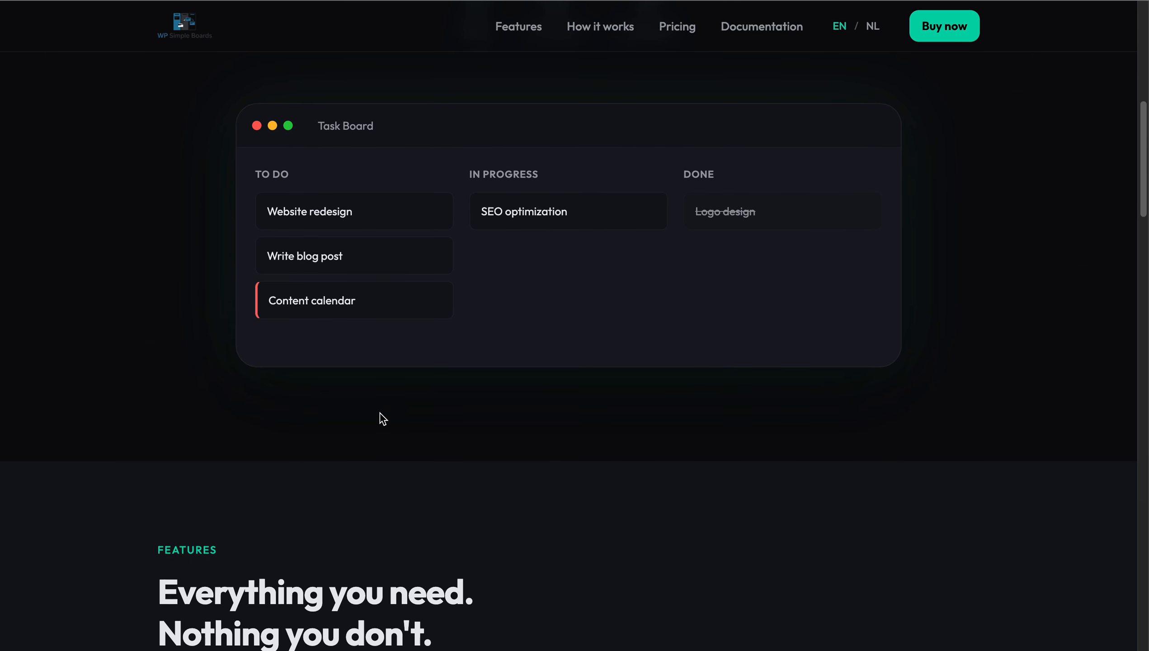
{"action": "scroll", "coordinate": [379, 413], "scroll_direction": "up", "scroll_amount": 1}
{"action": "scroll", "coordinate": [379, 413], "scroll_direction": "down", "scroll_amount": 2}
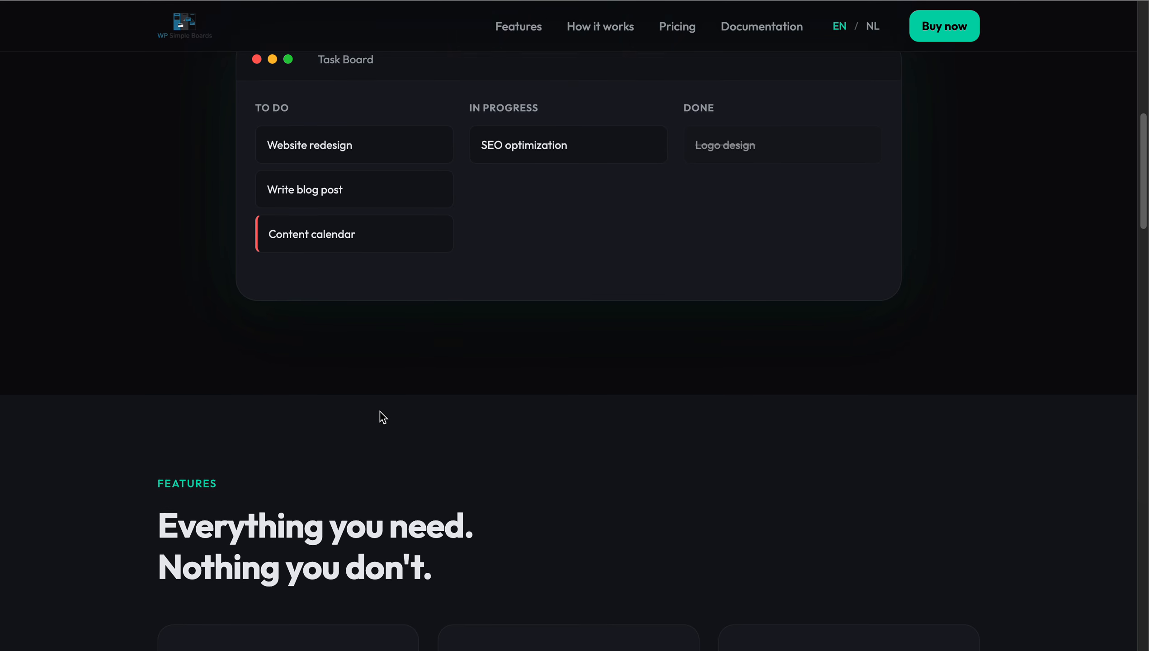
{"action": "scroll", "coordinate": [380, 413], "scroll_direction": "down", "scroll_amount": 10}
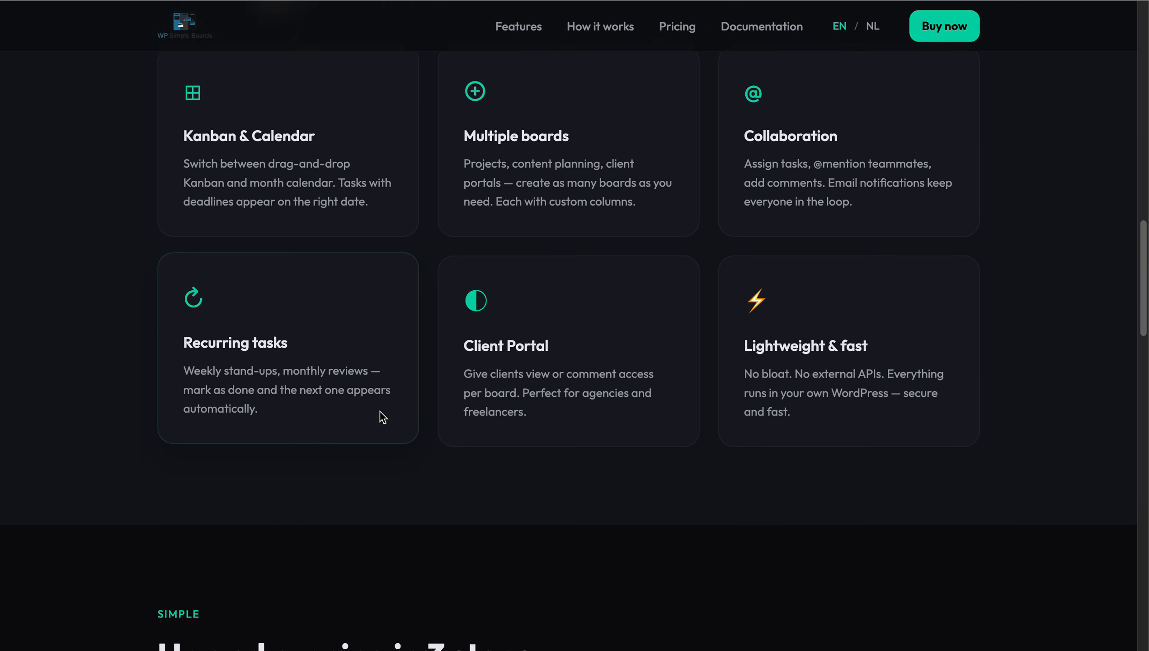
{"action": "scroll", "coordinate": [383, 417], "scroll_direction": "down", "scroll_amount": 10}
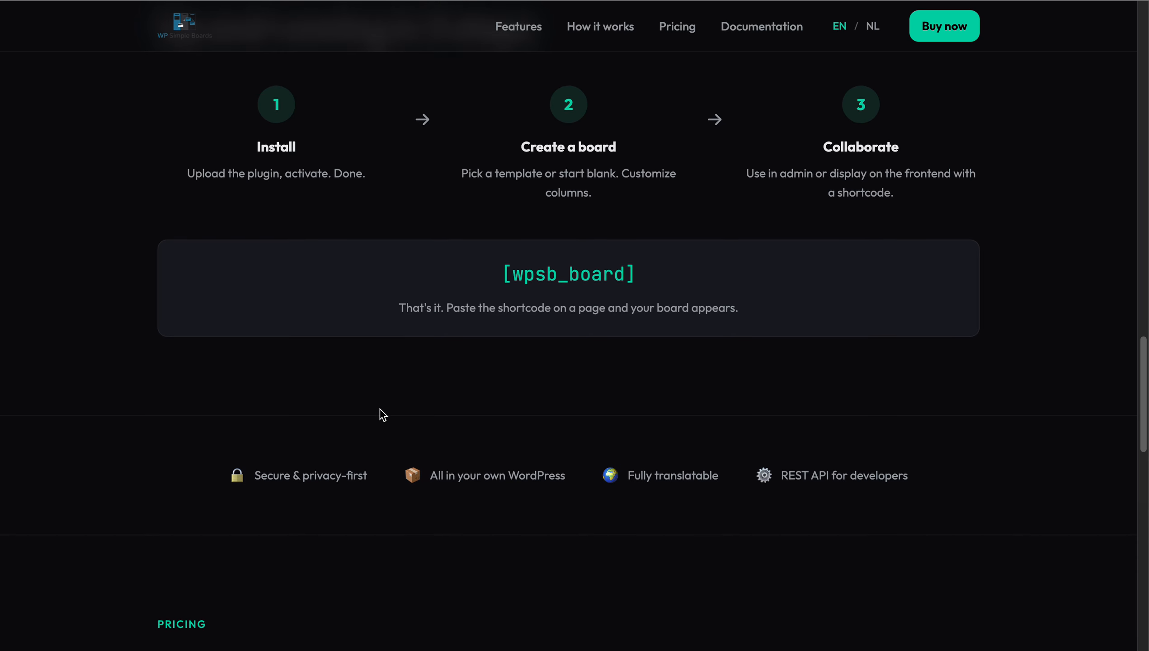
{"action": "scroll", "coordinate": [375, 372], "scroll_direction": "down", "scroll_amount": 8}
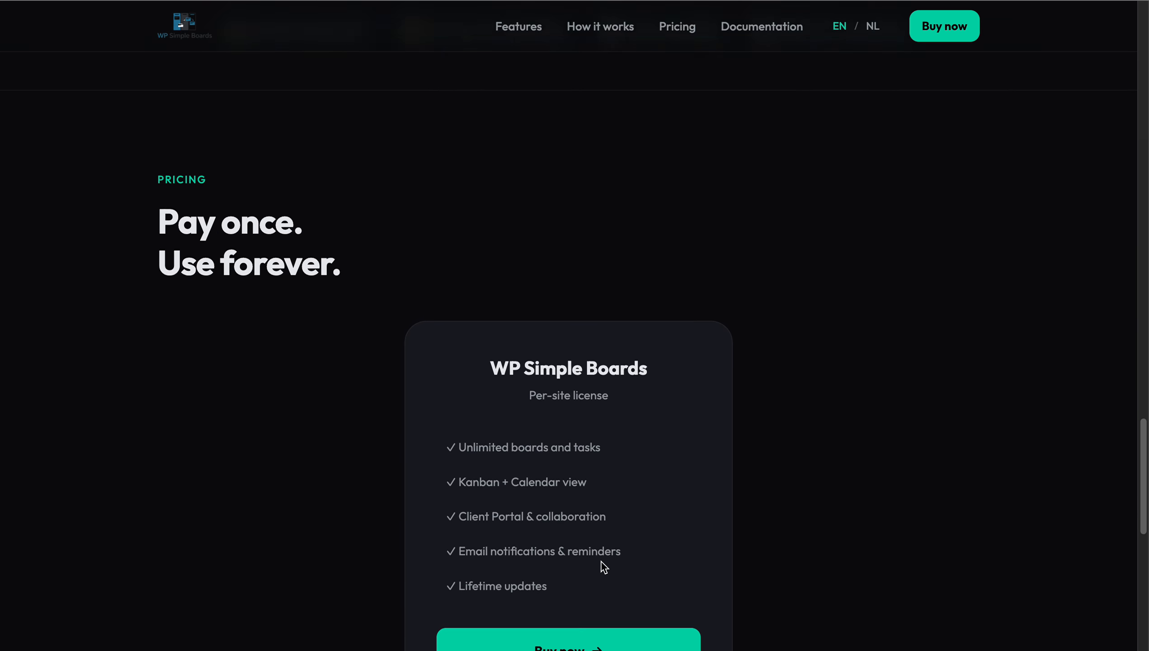
{"action": "scroll", "coordinate": [601, 561], "scroll_direction": "down", "scroll_amount": 10}
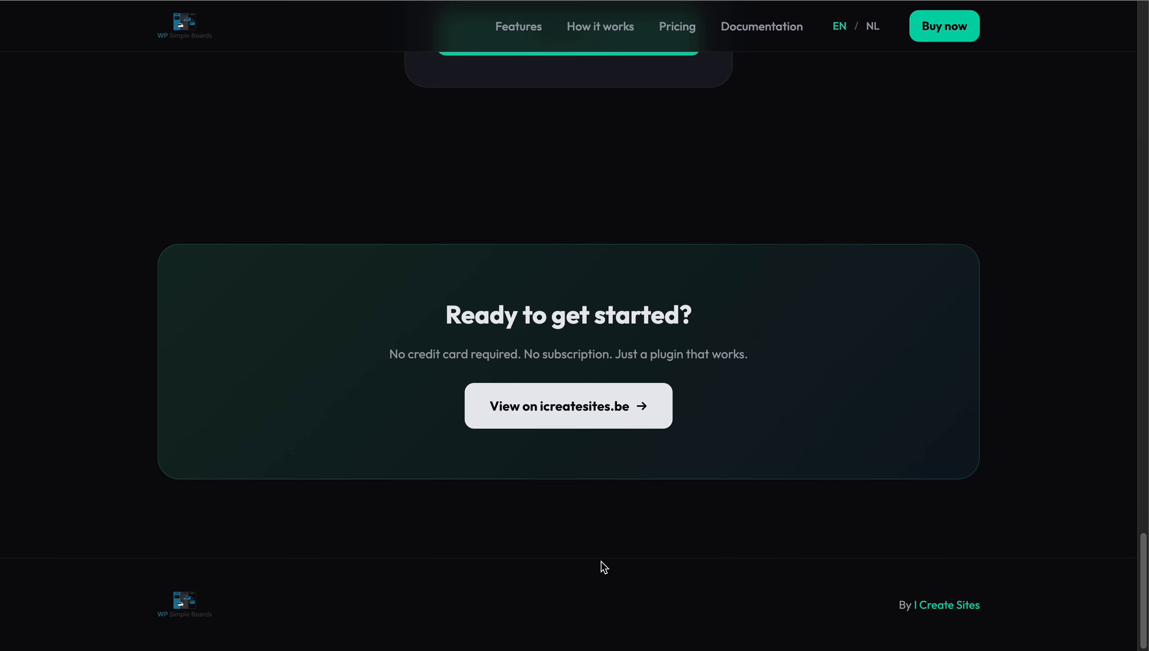
{"action": "scroll", "coordinate": [601, 561], "scroll_direction": "up", "scroll_amount": 20}
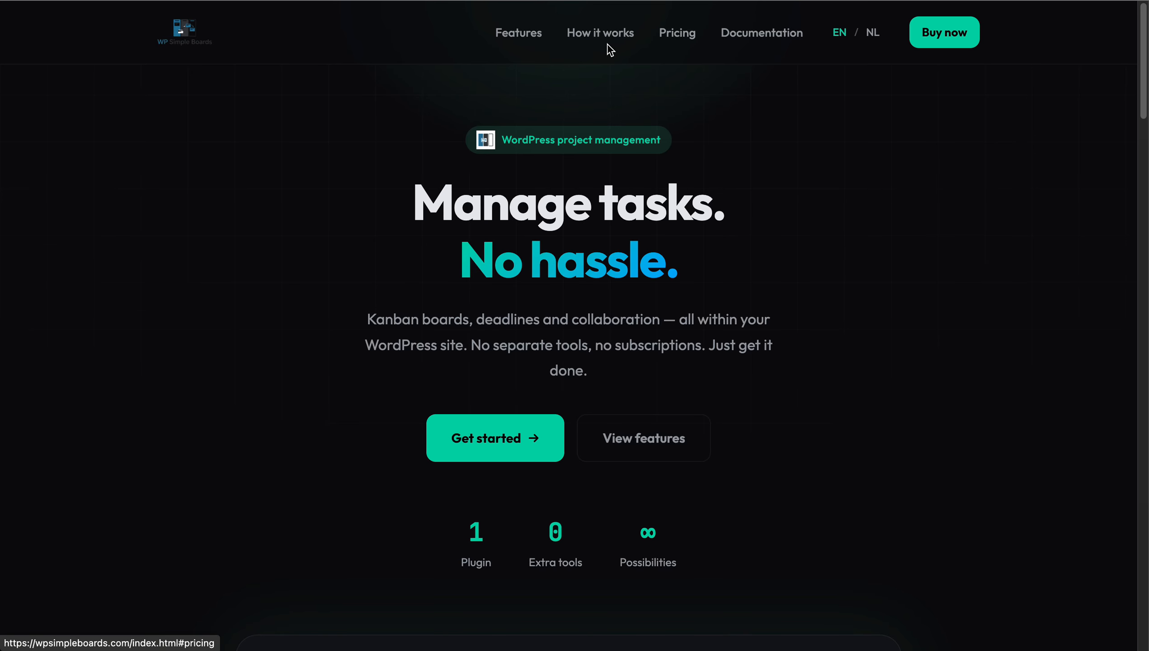
Step: Open the plugin documentation and go through its Installation, First board and Boards sections
{"action": "left_click", "coordinate": [767, 38]}
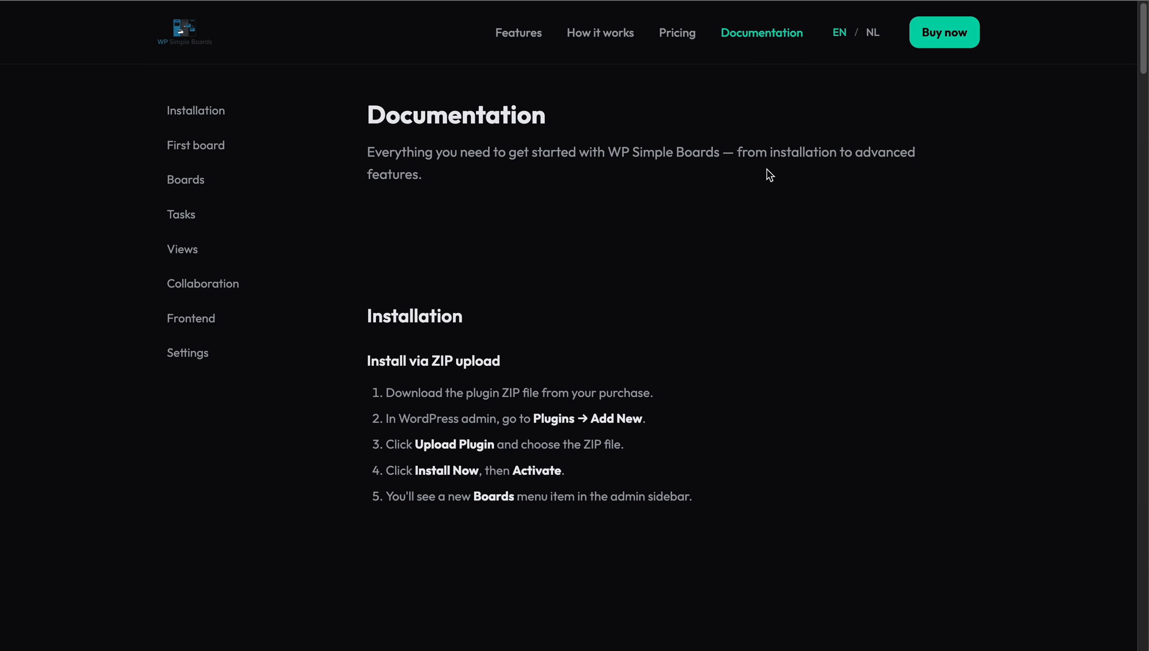
{"action": "left_click", "coordinate": [195, 111]}
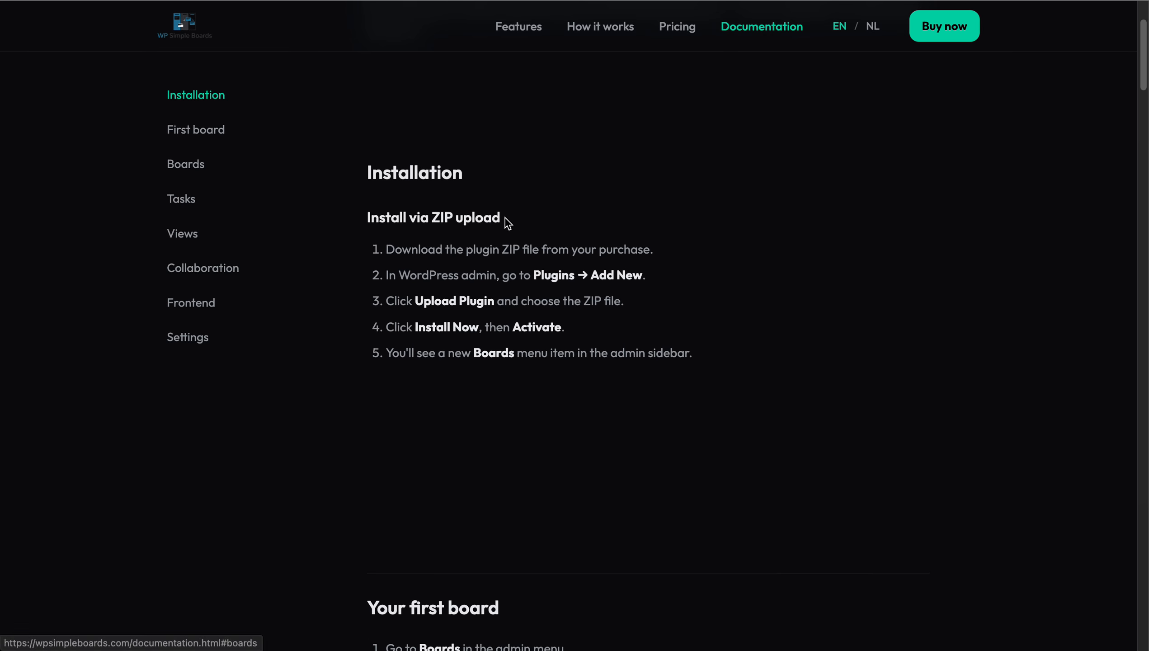
{"action": "left_click", "coordinate": [192, 130]}
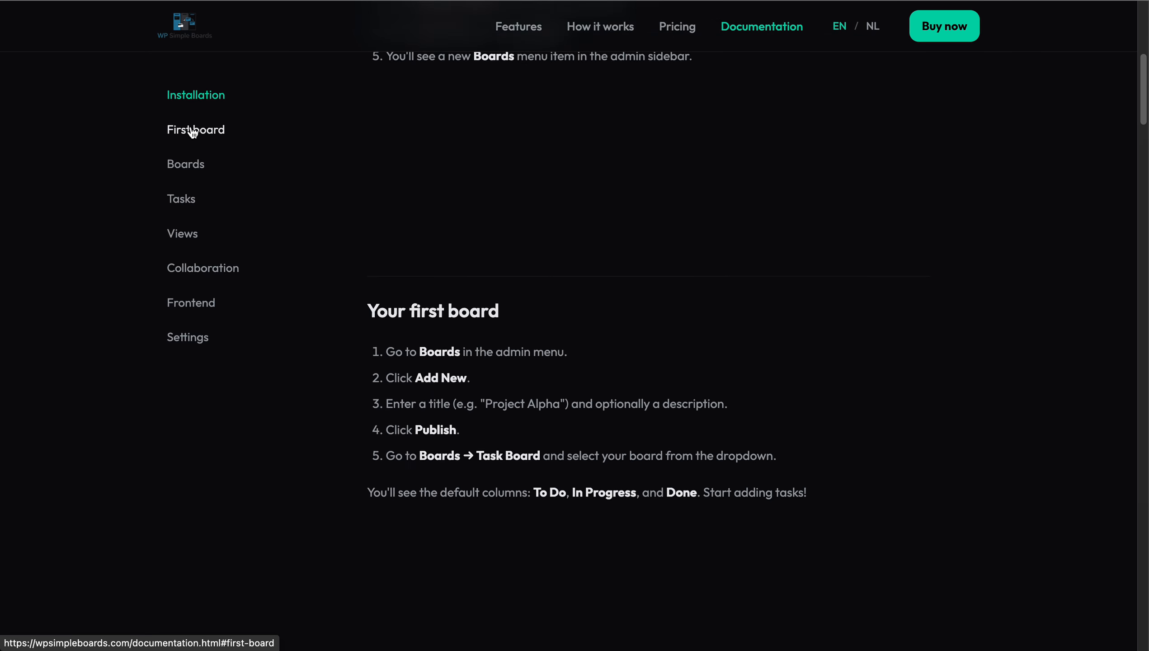
{"action": "left_click", "coordinate": [188, 168]}
{"action": "scroll", "coordinate": [465, 336], "scroll_direction": "down", "scroll_amount": 5}
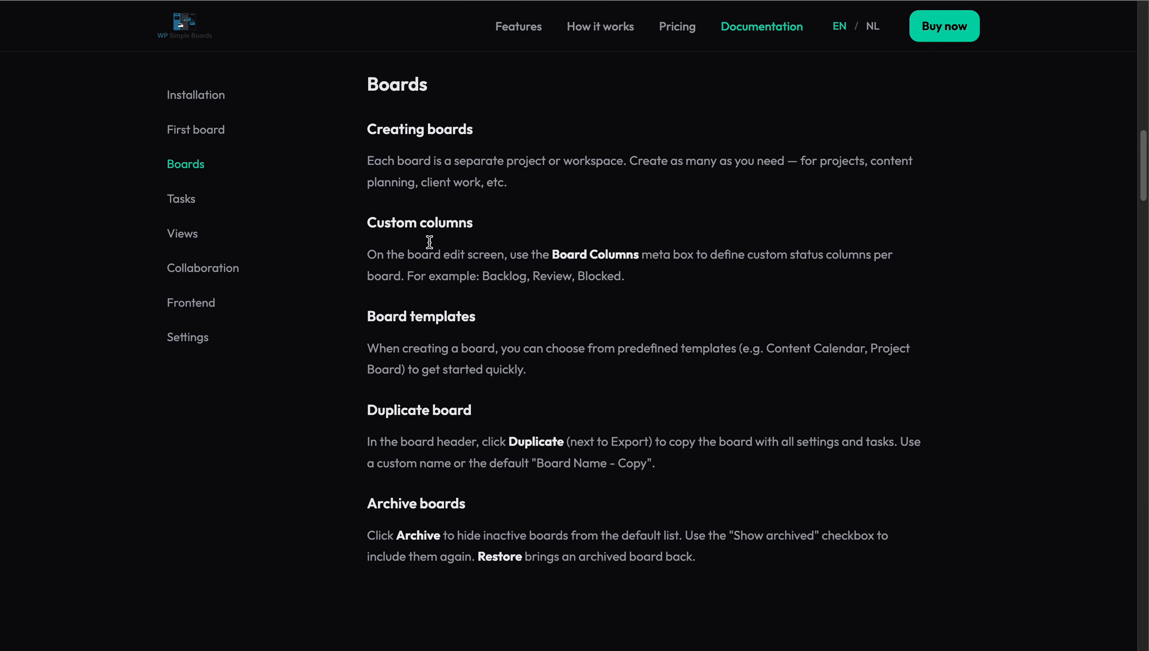
Step: Go through the documentation's Tasks, Views, Collaboration, Frontend and Settings sections, and return to its beginning
{"action": "left_click", "coordinate": [198, 210]}
{"action": "left_click", "coordinate": [185, 234]}
{"action": "left_click", "coordinate": [192, 266]}
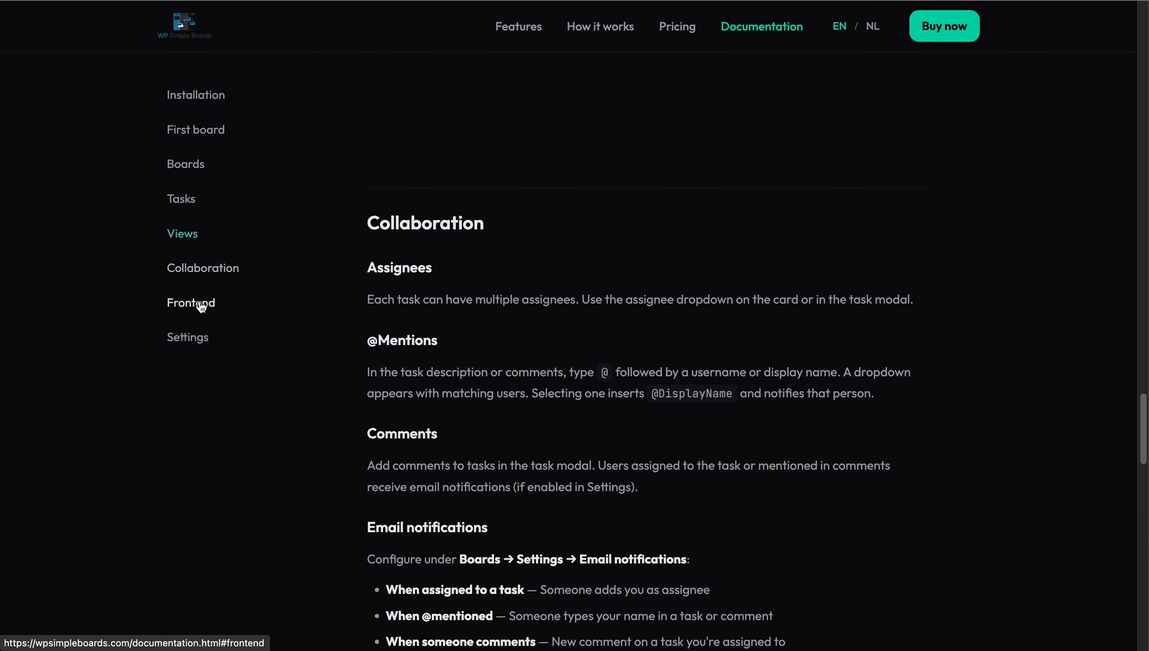
{"action": "left_click", "coordinate": [200, 304]}
{"action": "left_click", "coordinate": [193, 337]}
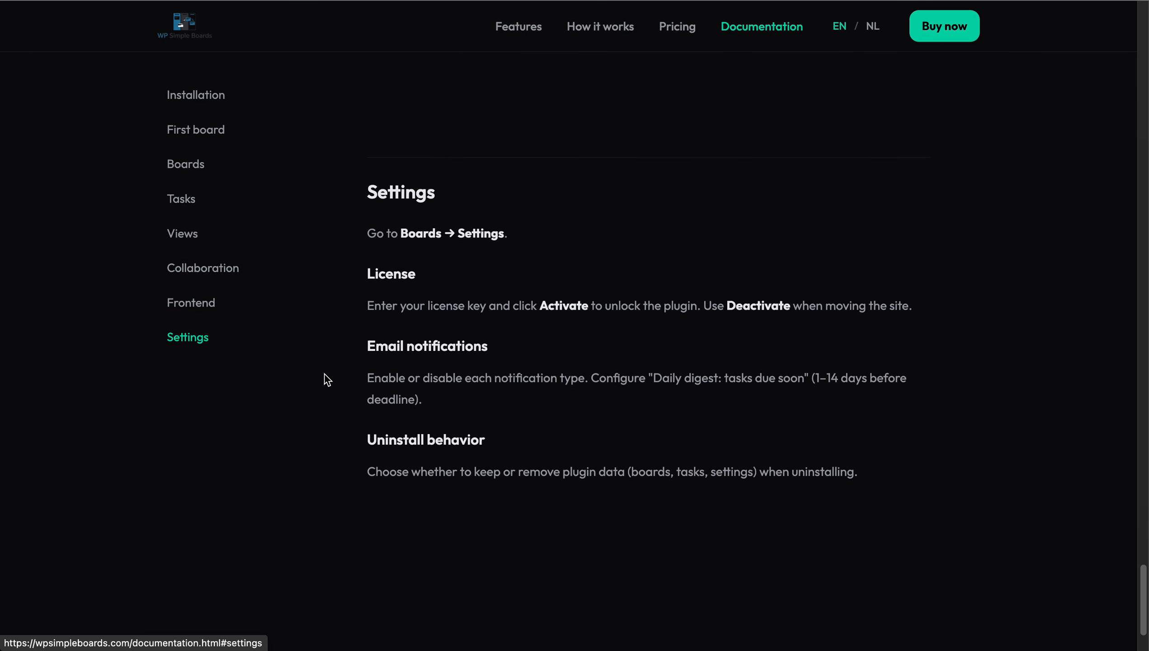
{"action": "scroll", "coordinate": [409, 487], "scroll_direction": "down", "scroll_amount": 3}
{"action": "scroll", "coordinate": [409, 488], "scroll_direction": "up", "scroll_amount": 15}
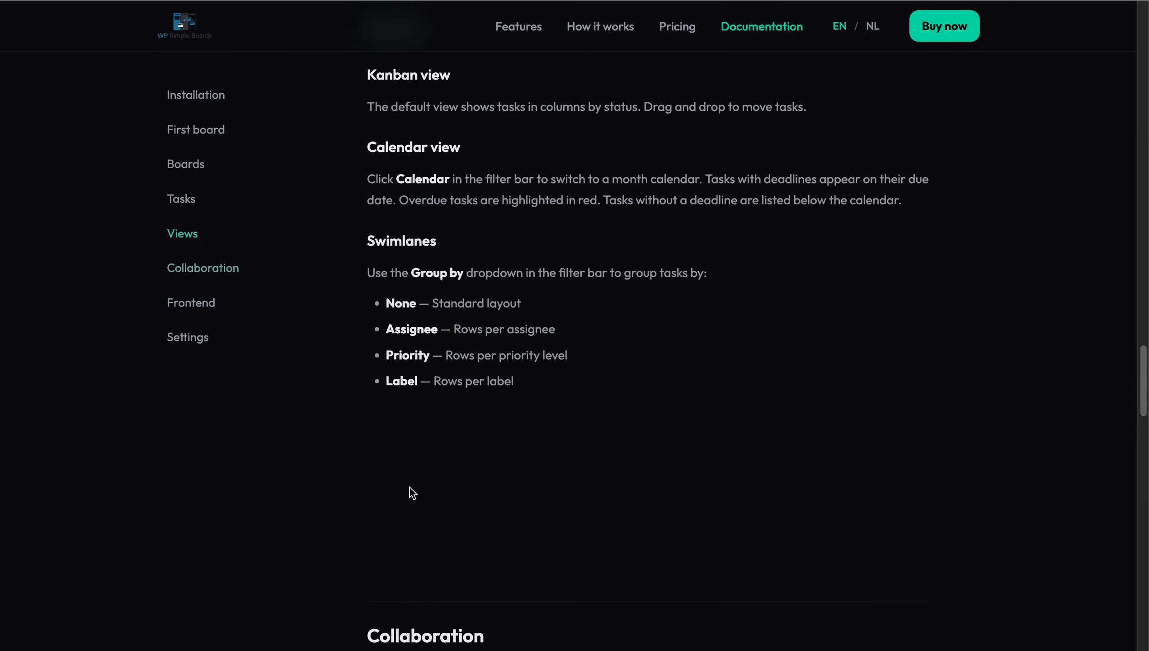
{"action": "scroll", "coordinate": [409, 488], "scroll_direction": "up", "scroll_amount": 10}
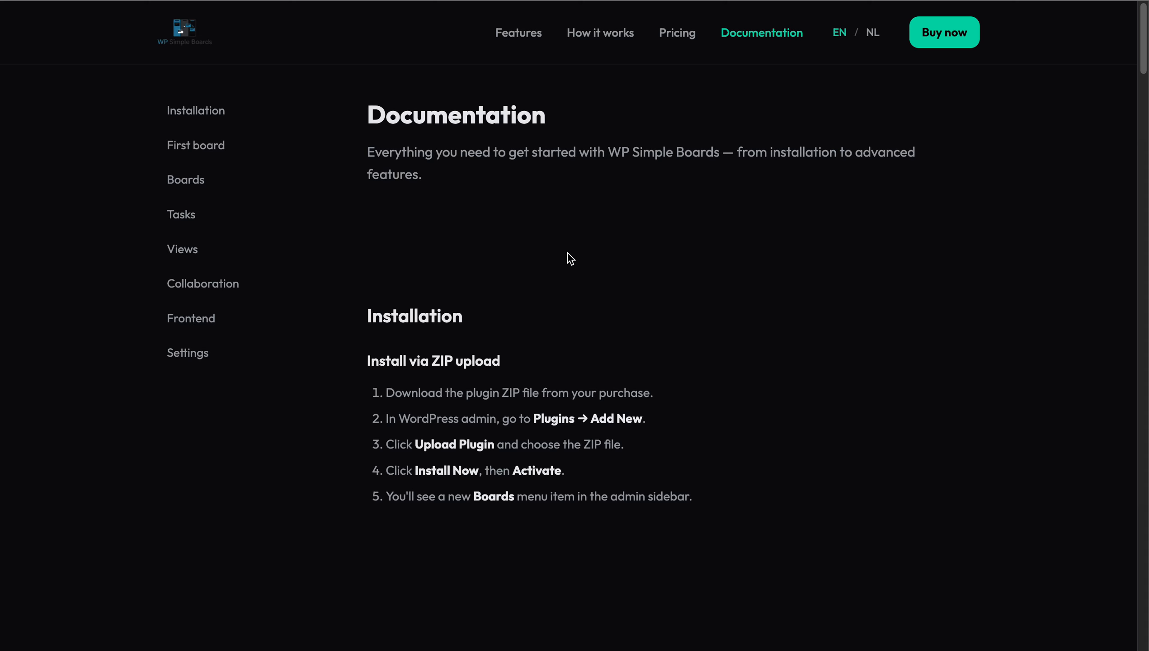
{"action": "scroll", "coordinate": [702, 393], "scroll_direction": "up", "scroll_amount": 1}
{"action": "scroll", "coordinate": [652, 412], "scroll_direction": "down", "scroll_amount": 1}
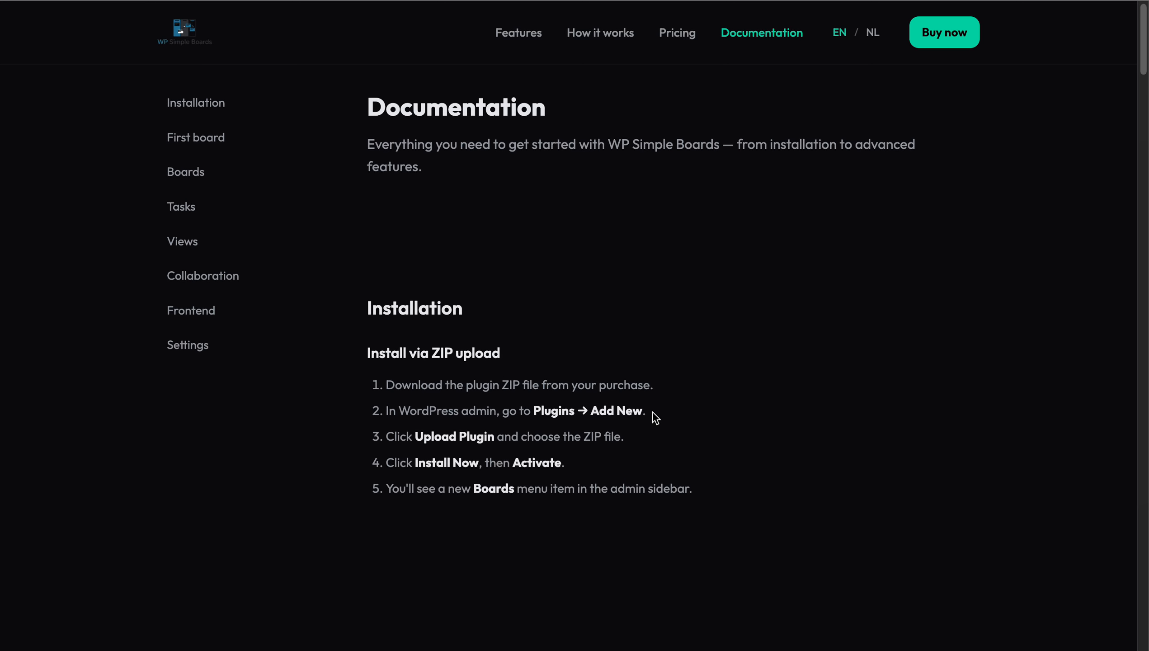
{"action": "scroll", "coordinate": [653, 412], "scroll_direction": "up", "scroll_amount": 1}
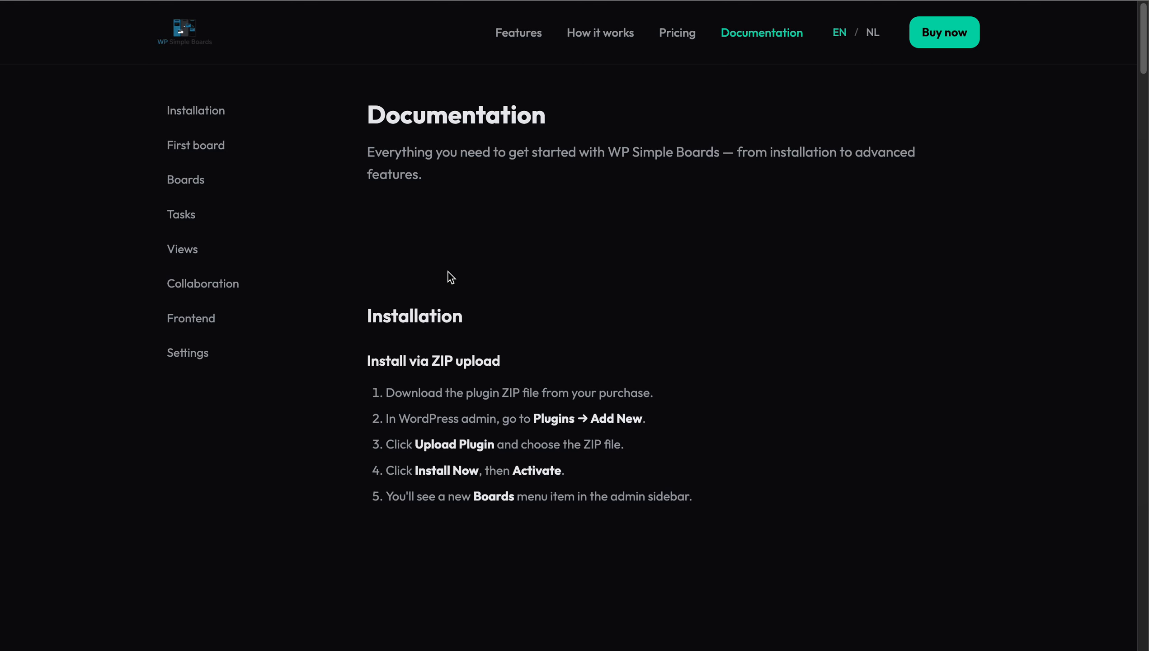
Step: Switch the website language to NL and back to EN, and open the home page's Features section
{"action": "left_click", "coordinate": [877, 33]}
{"action": "left_click", "coordinate": [840, 33]}
{"action": "left_click", "coordinate": [535, 40]}
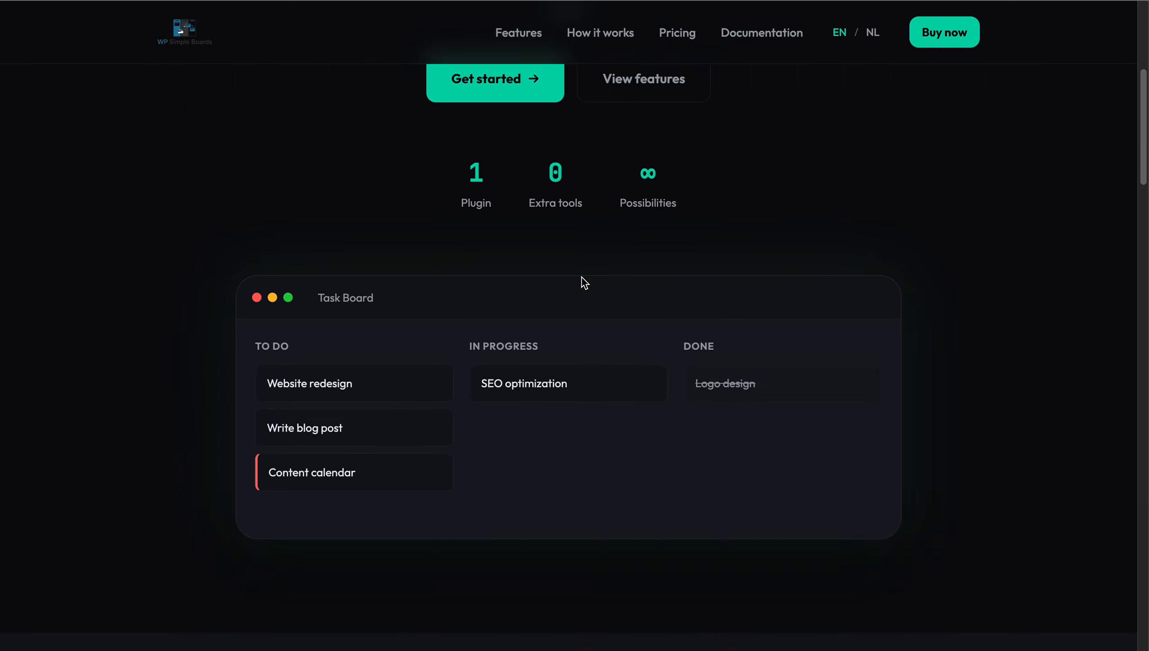
Step: Follow Get started from the beginning of the home page and view the purchase card and closing section
{"action": "scroll", "coordinate": [582, 279], "scroll_direction": "up", "scroll_amount": 15}
{"action": "scroll", "coordinate": [582, 276], "scroll_direction": "down", "scroll_amount": 2}
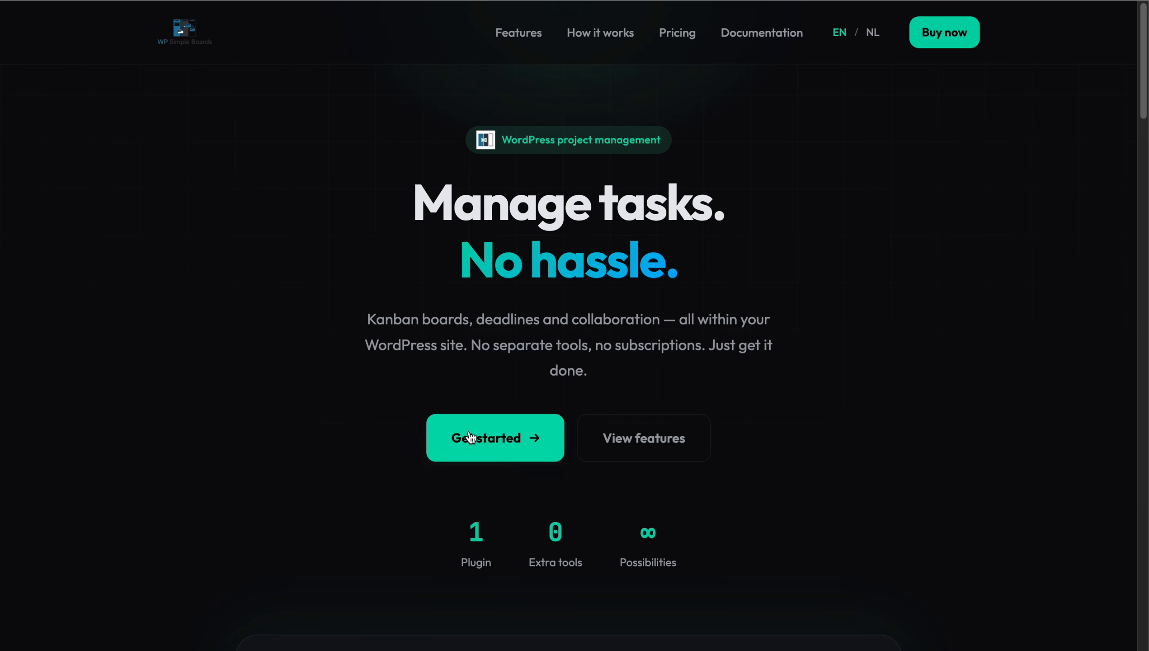
{"action": "left_click", "coordinate": [505, 439]}
{"action": "scroll", "coordinate": [499, 419], "scroll_direction": "down", "scroll_amount": 8}
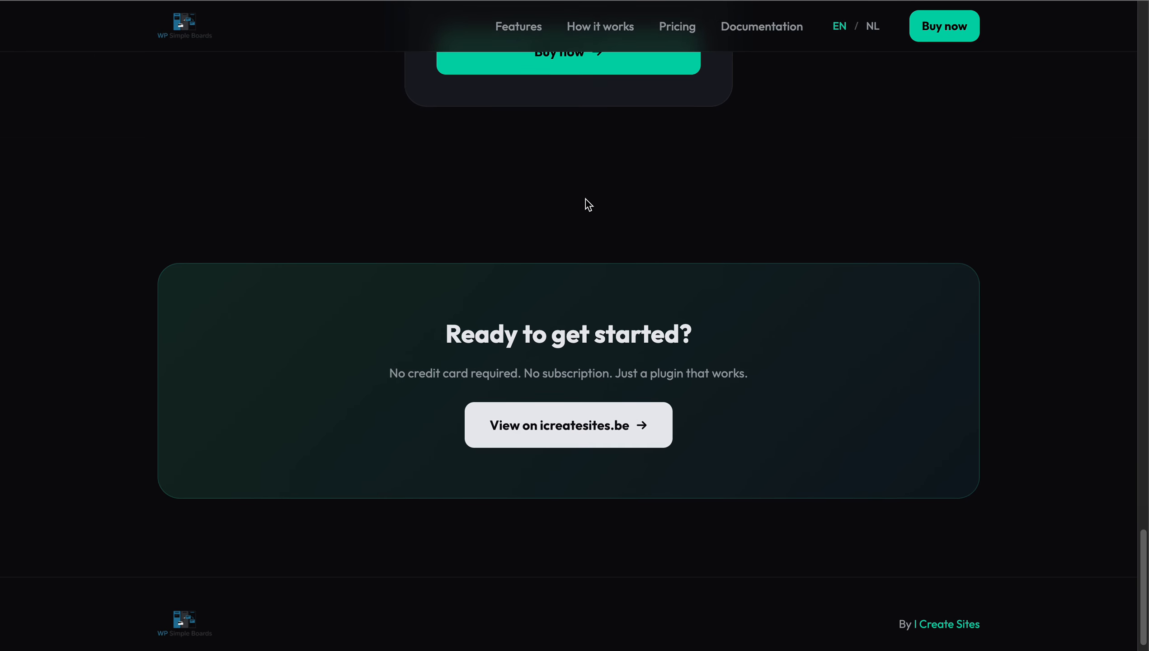